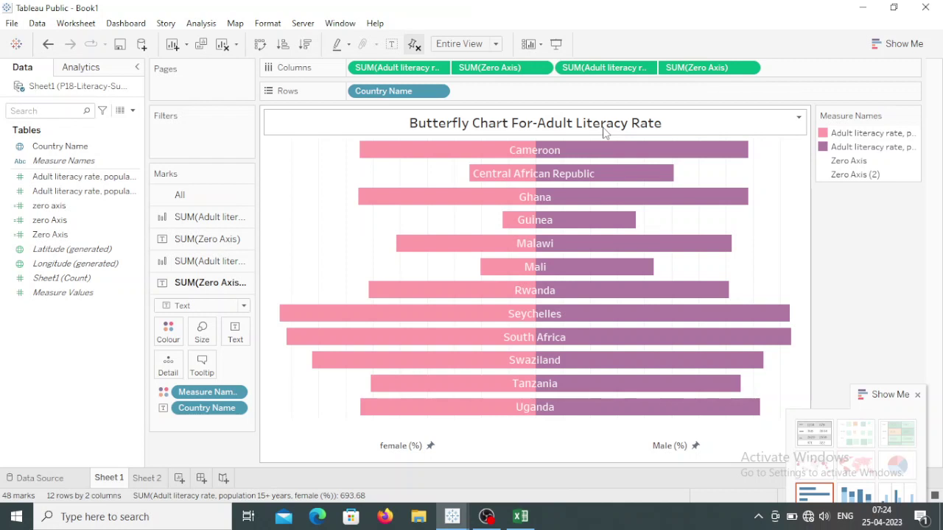
Examine the female and male literacy bars of the finished butterfly chart, starting with Cameroon.
{"action": "mouse_move", "coordinate": [511, 152]}
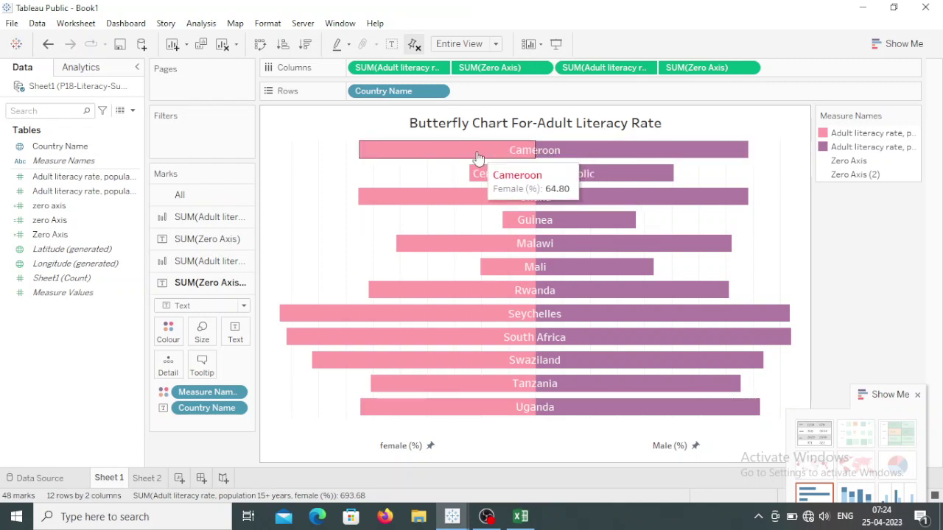
{"action": "mouse_move", "coordinate": [616, 161]}
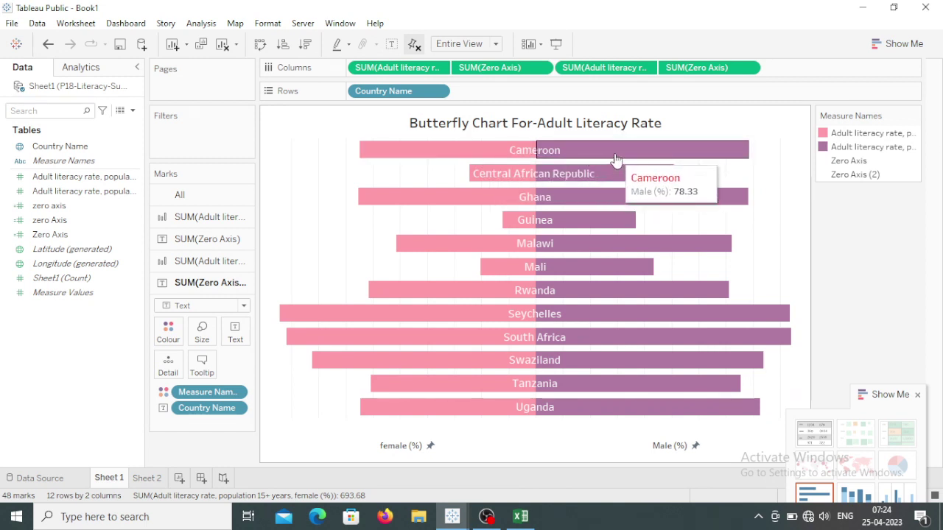
{"action": "mouse_move", "coordinate": [444, 156]}
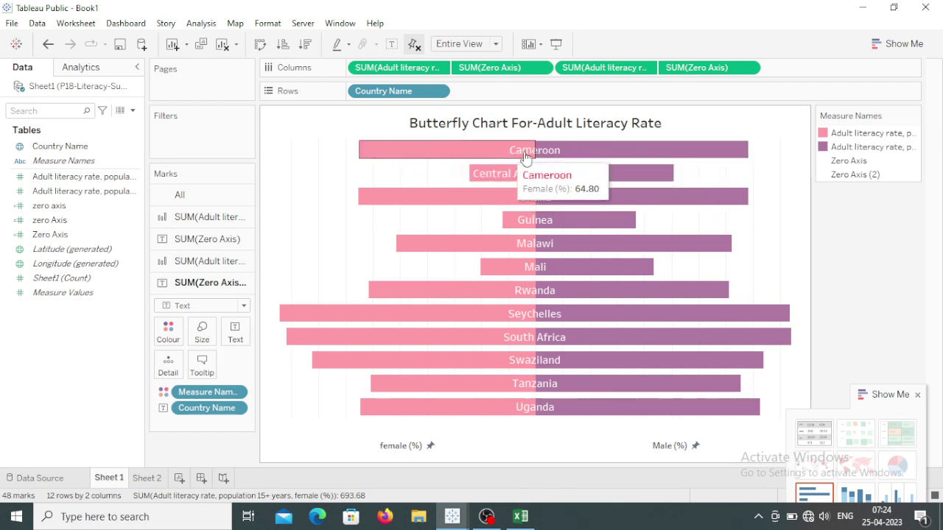
{"action": "mouse_move", "coordinate": [568, 152]}
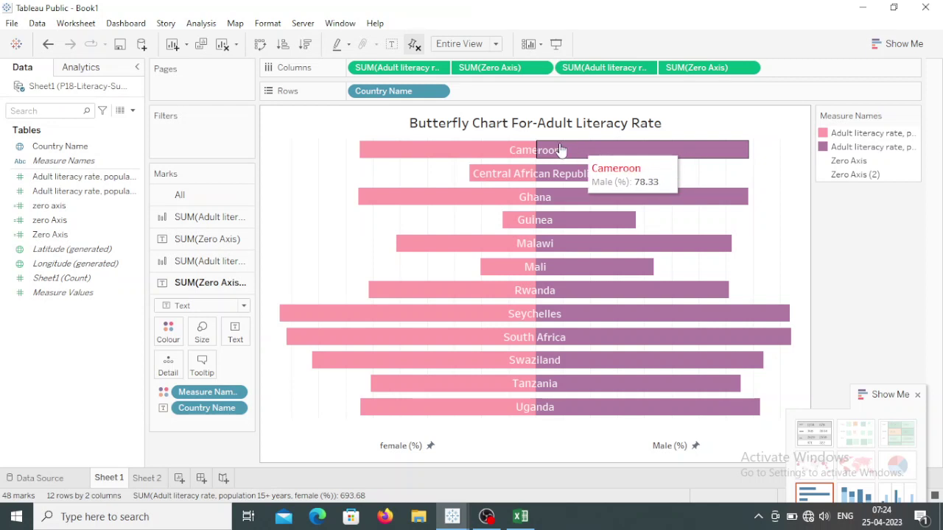
{"action": "mouse_move", "coordinate": [487, 164]}
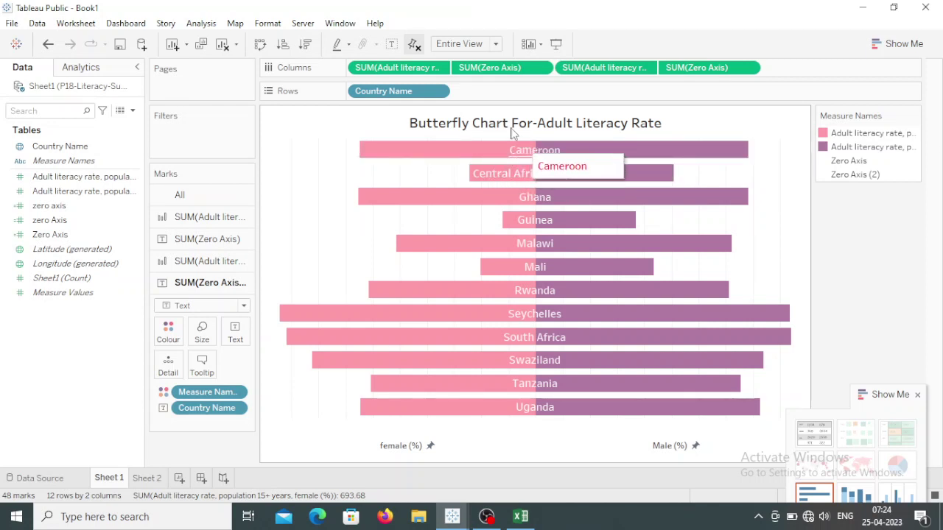
{"action": "mouse_move", "coordinate": [451, 200]}
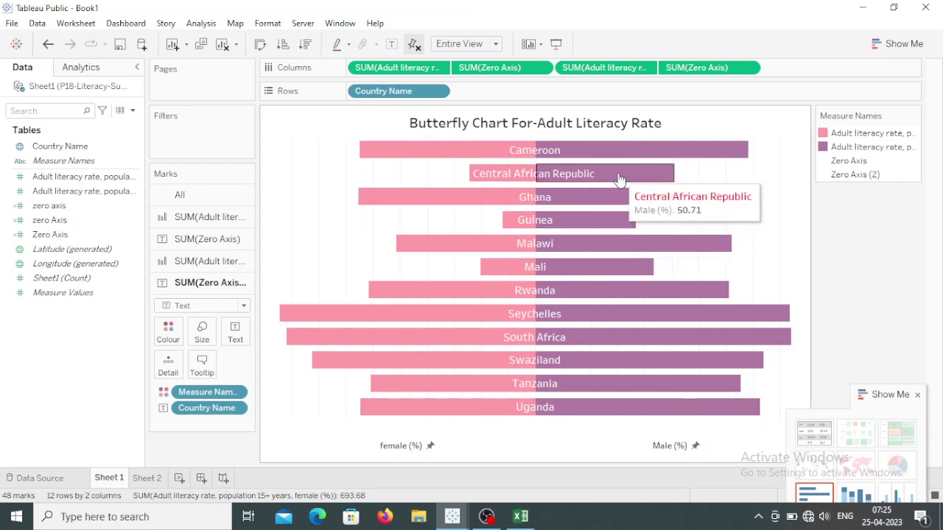
Switch to the Excel workbook P18-Literacy-Sub-Saharan-Africa, review its female and male adult literacy column headers, and close it.
{"action": "left_click", "coordinate": [524, 519]}
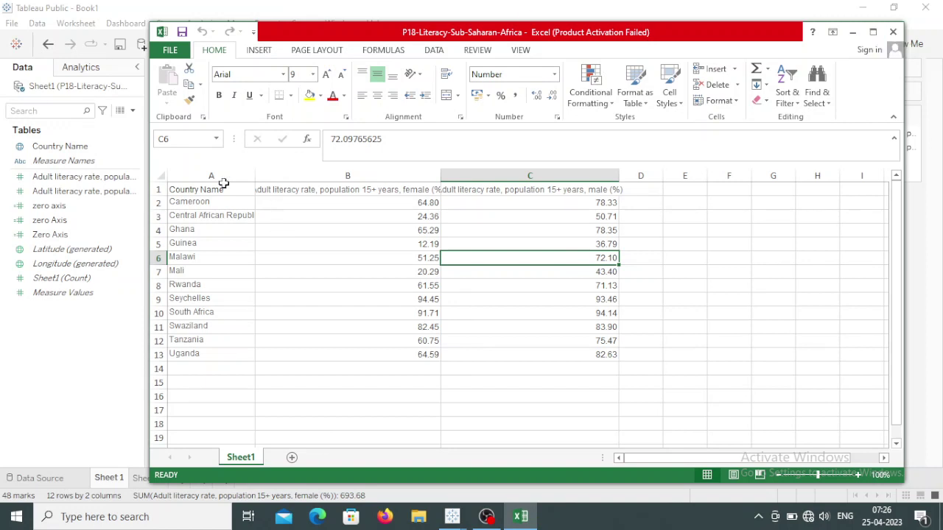
{"action": "left_click", "coordinate": [335, 190]}
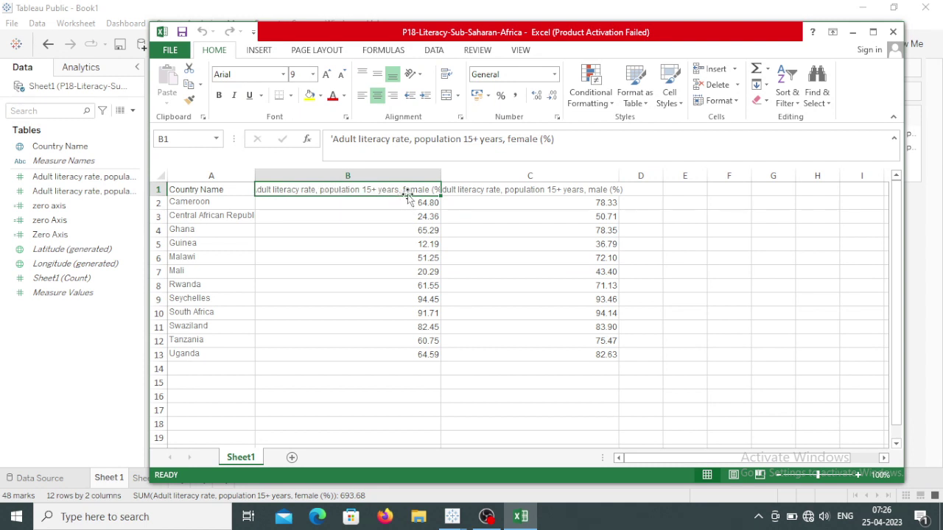
{"action": "left_click", "coordinate": [510, 190]}
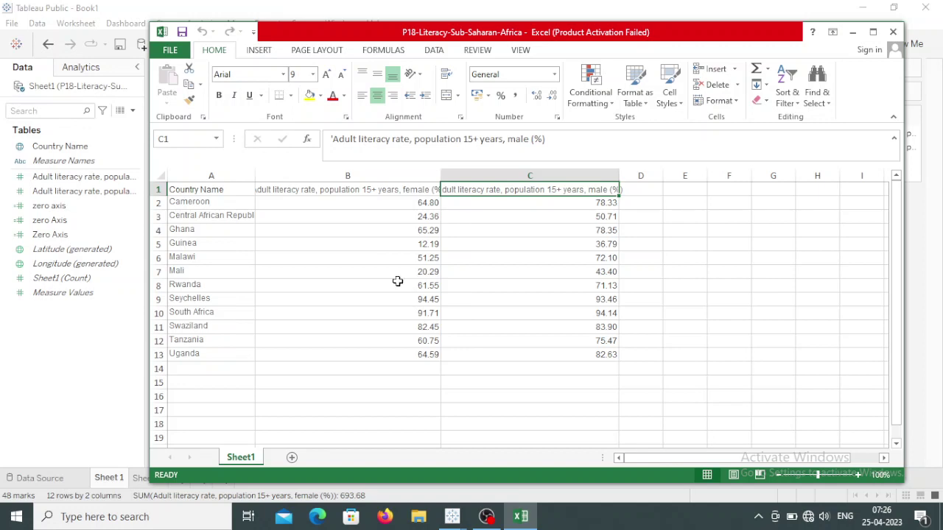
{"action": "left_click", "coordinate": [893, 32]}
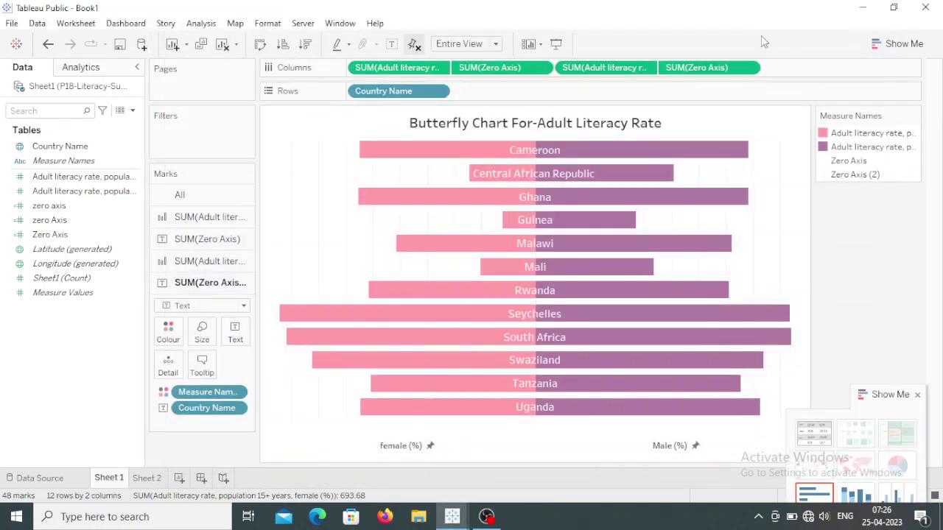
Switch to the empty Book2 workbook, connect it to the Excel file P18-Literacy-Sub-Saharan-Africa, and go to worksheet Sheet 1.
{"action": "left_click", "coordinate": [451, 516]}
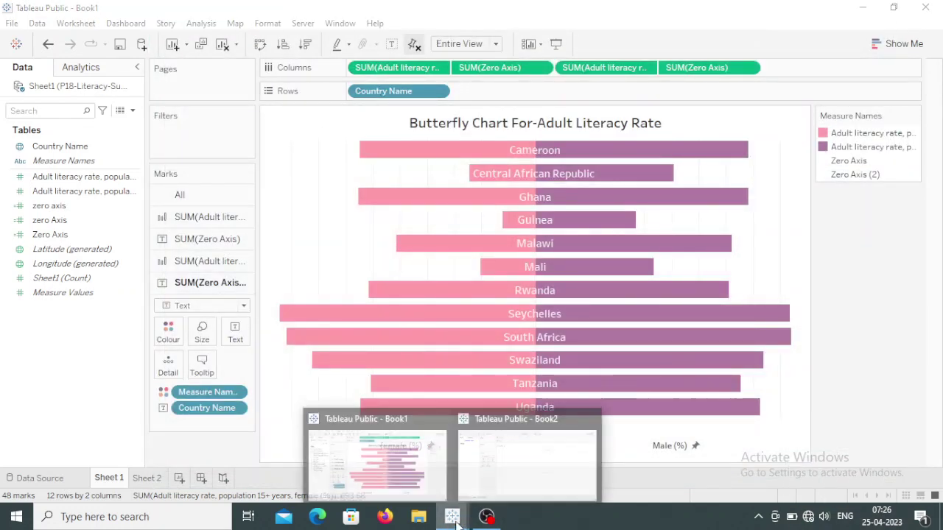
{"action": "left_click", "coordinate": [517, 423]}
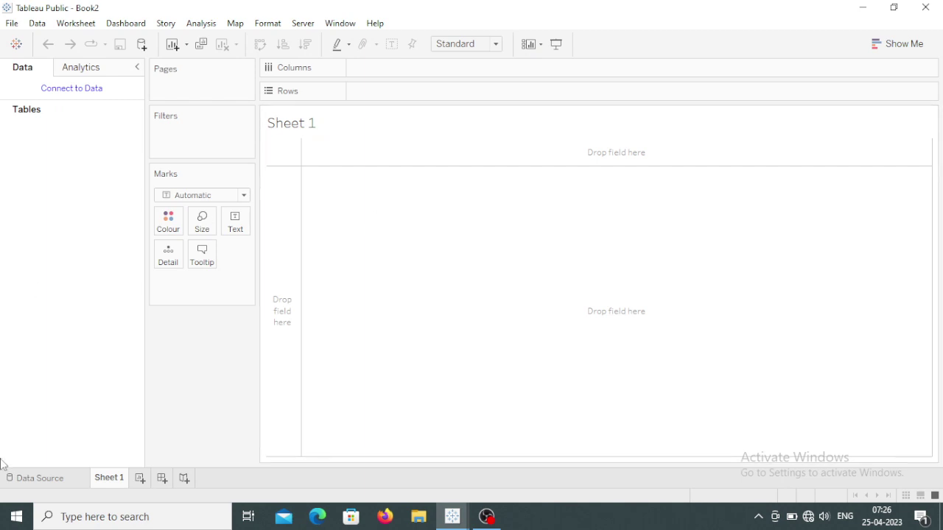
{"action": "left_click", "coordinate": [45, 480]}
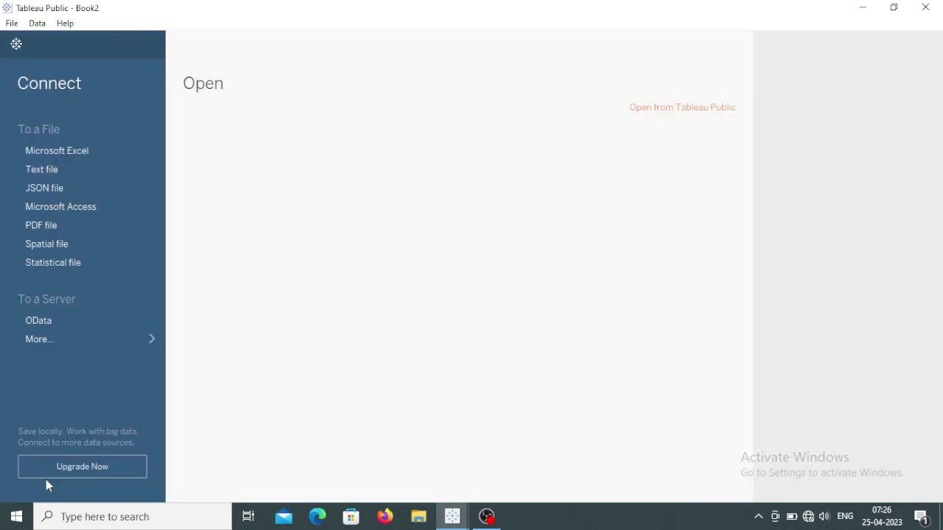
{"action": "left_click", "coordinate": [98, 150]}
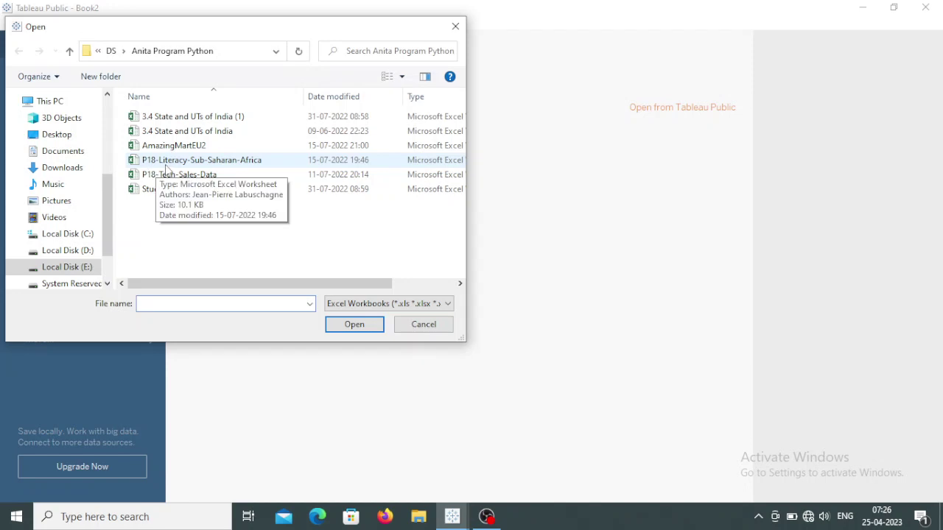
{"action": "left_click", "coordinate": [171, 161]}
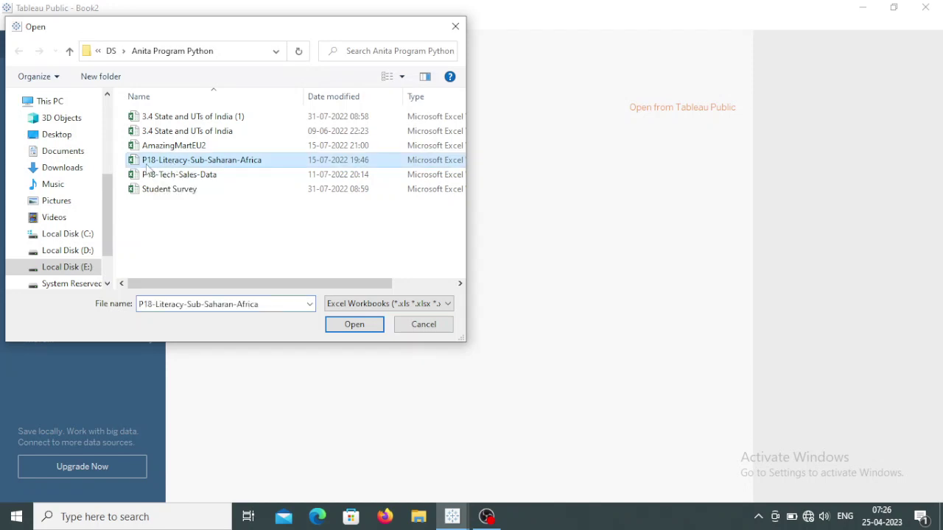
{"action": "left_click", "coordinate": [355, 325]}
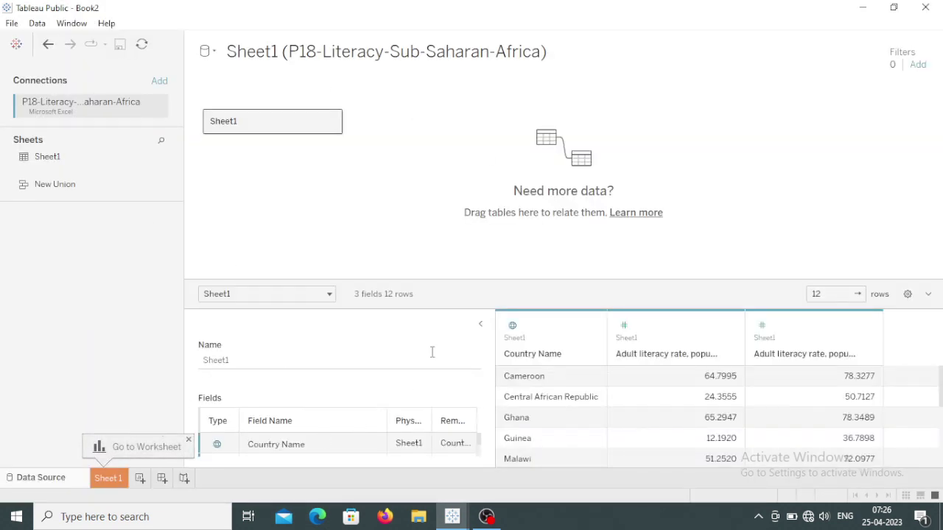
{"action": "left_click", "coordinate": [481, 324]}
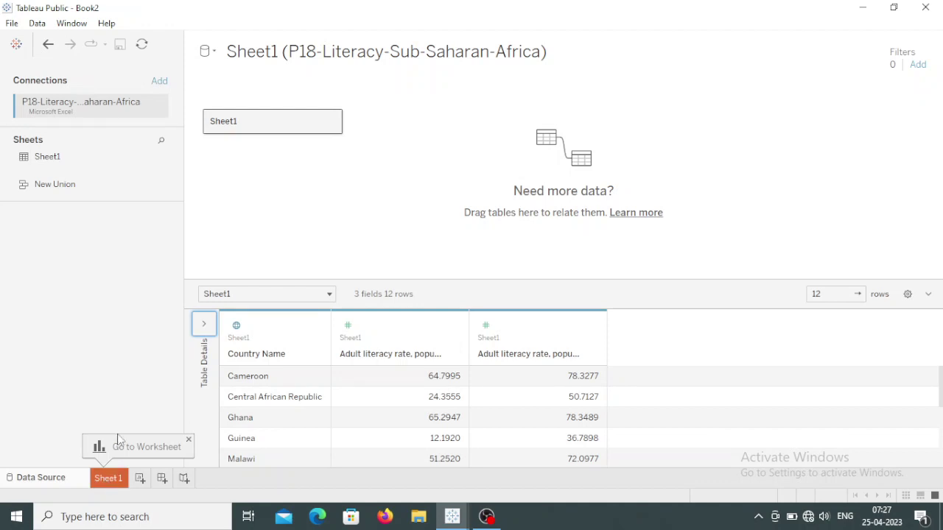
{"action": "left_click", "coordinate": [113, 480]}
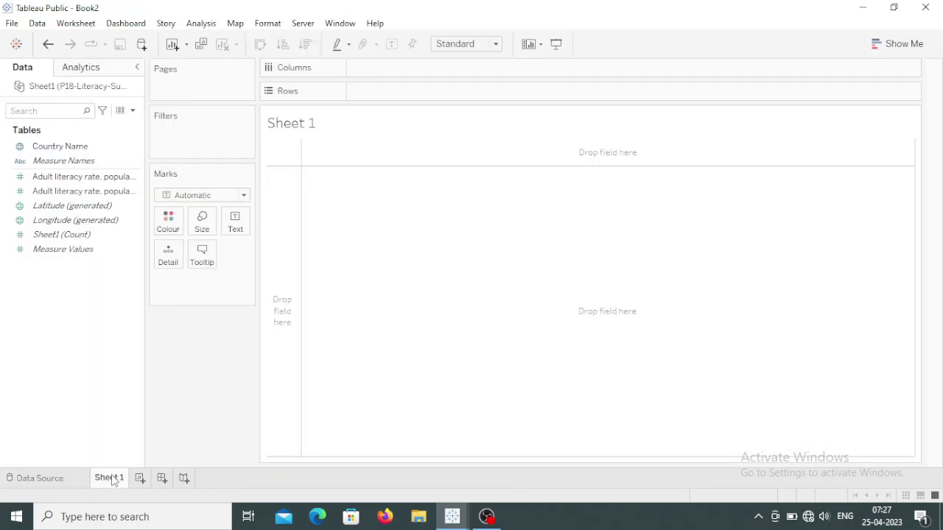
Widen the list of data fields so the full names of both adult literacy rate measures can be read.
{"action": "left_click", "coordinate": [893, 8]}
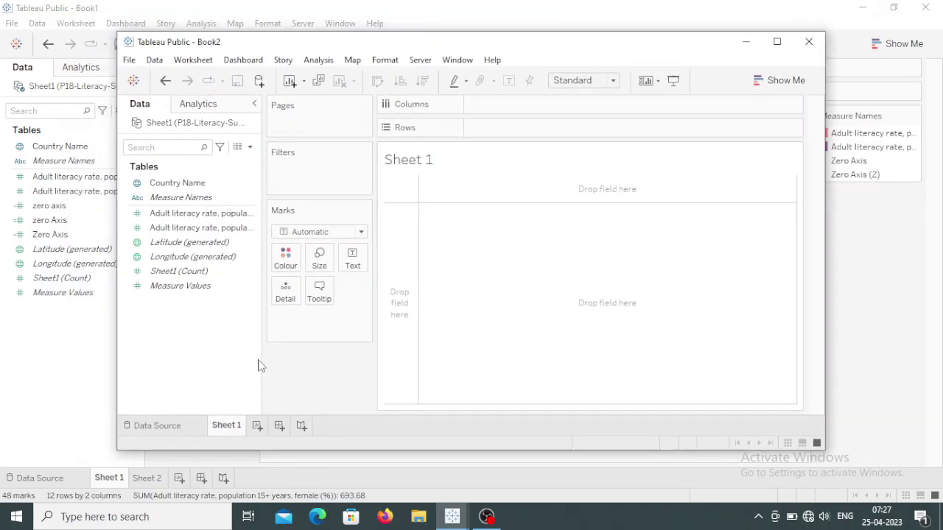
{"action": "left_click", "coordinate": [170, 185]}
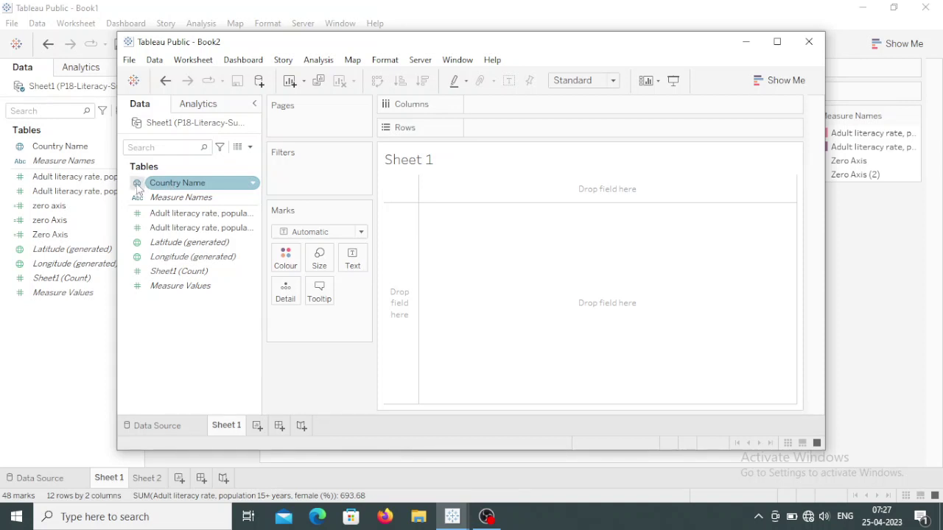
{"action": "left_click", "coordinate": [160, 196]}
{"action": "left_click", "coordinate": [166, 189]}
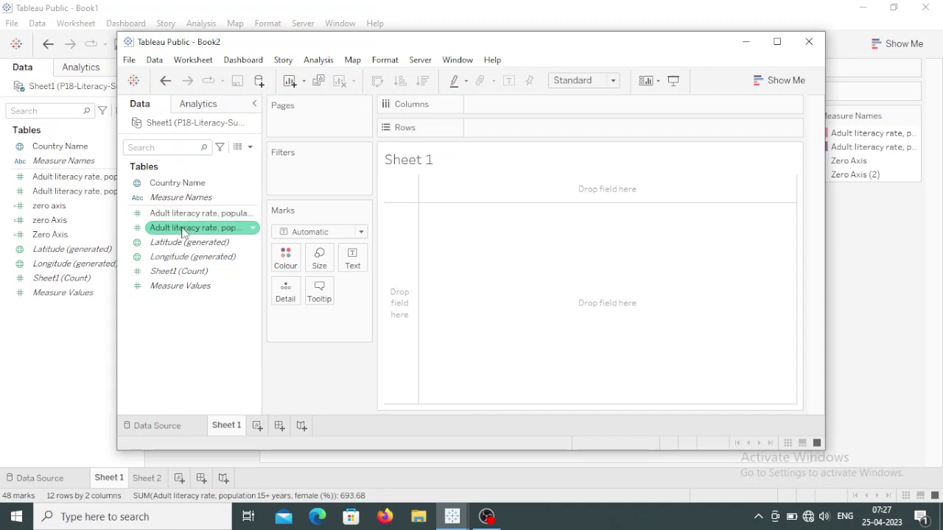
{"action": "left_click_drag", "start_coordinate": [259, 163], "coordinate": [353, 168]}
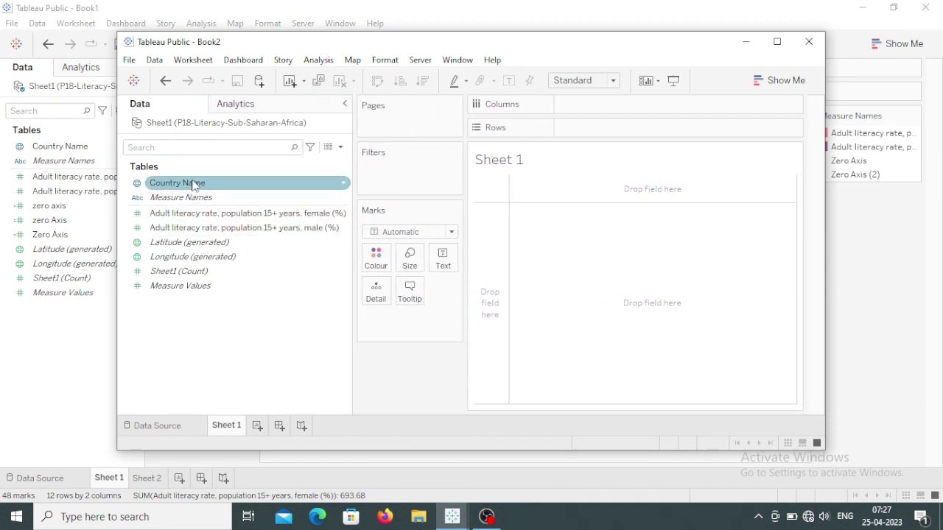
{"action": "left_click", "coordinate": [778, 44]}
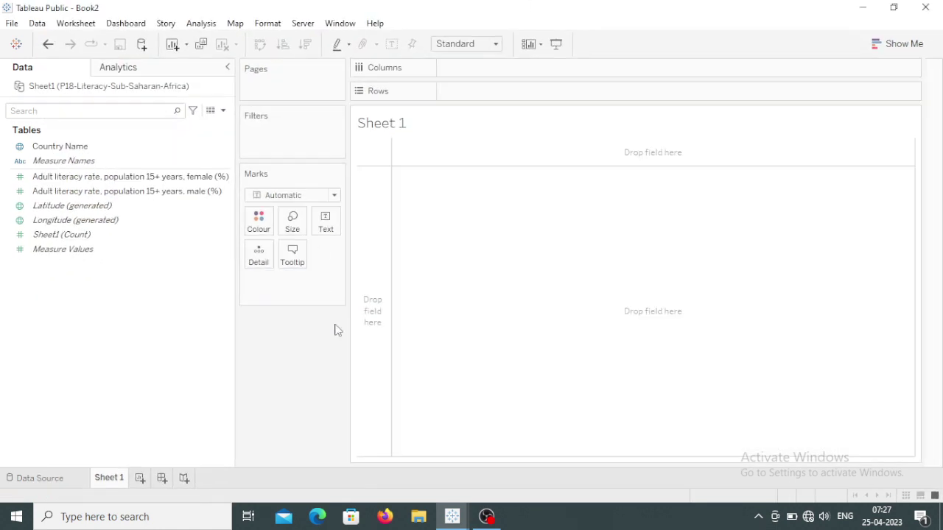
{"action": "left_click", "coordinate": [893, 7]}
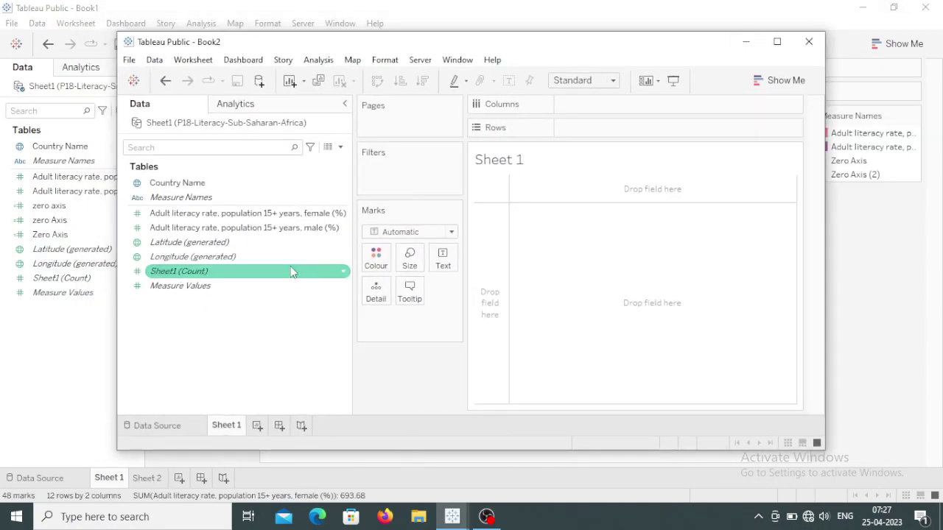
Build side-by-side bars with Country Name on Rows and the female and male adult literacy rates on Columns.
{"action": "left_click_drag", "start_coordinate": [195, 187], "coordinate": [610, 133]}
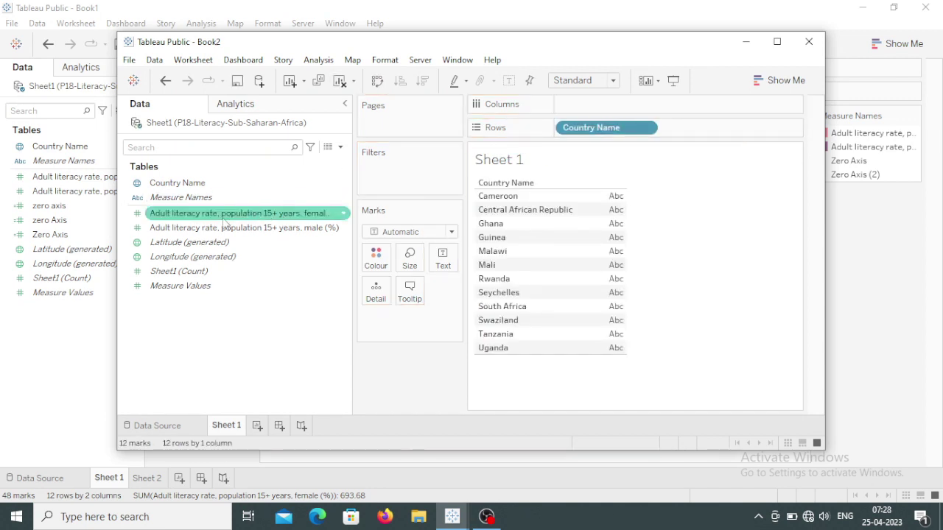
{"action": "left_click_drag", "start_coordinate": [233, 218], "coordinate": [631, 111]}
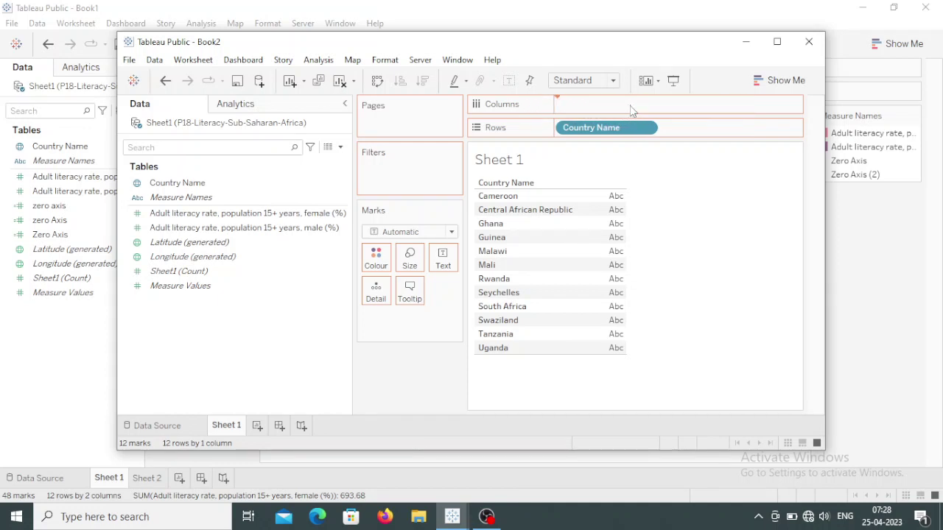
{"action": "left_click_drag", "start_coordinate": [268, 227], "coordinate": [789, 108]}
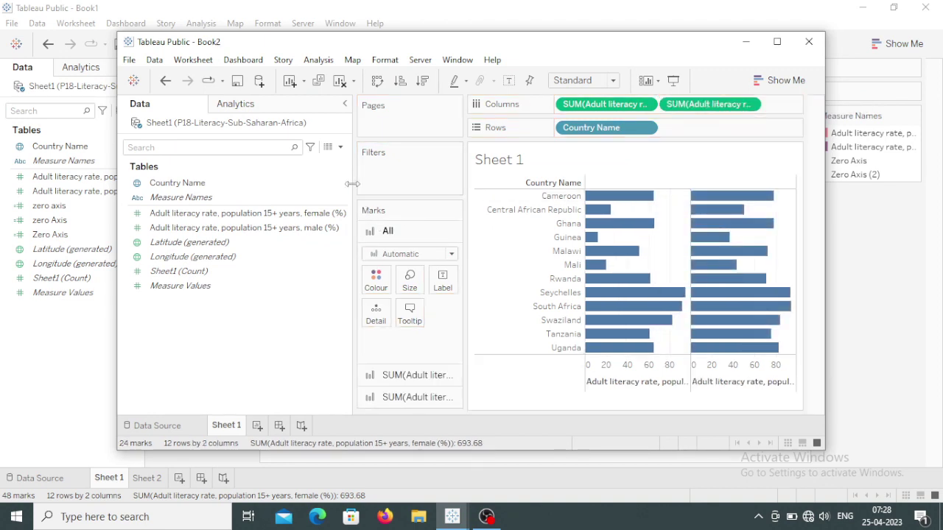
{"action": "left_click", "coordinate": [777, 41]}
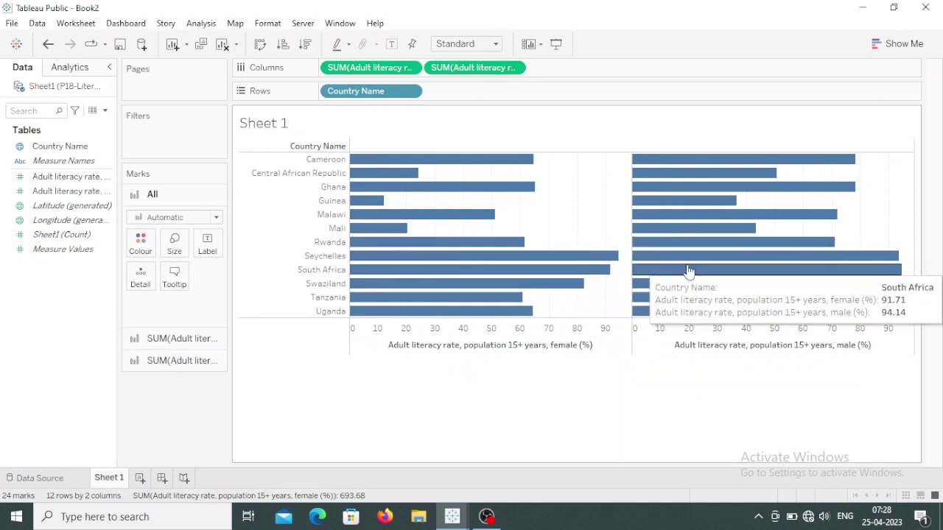
Reverse the scale of the female adult literacy rate axis and set its title to "Female (%)".
{"action": "mouse_move", "coordinate": [452, 248]}
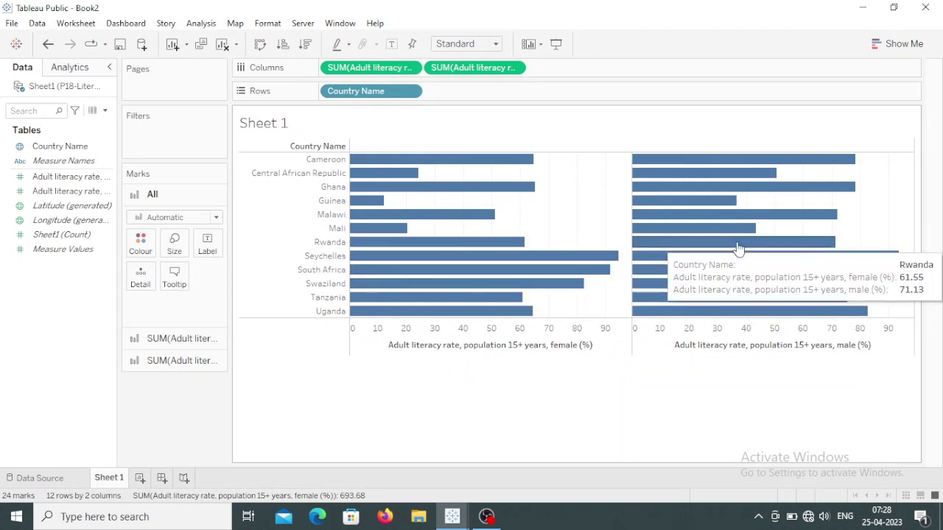
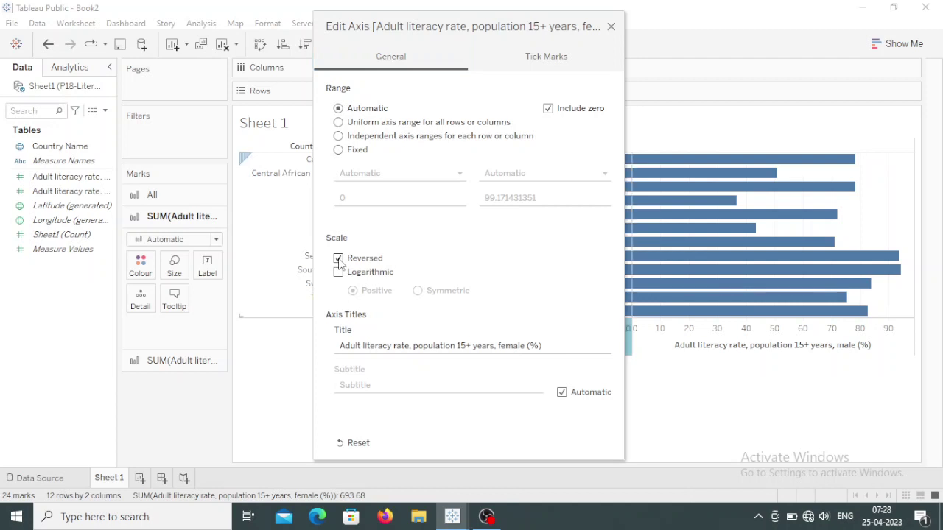
{"action": "left_click", "coordinate": [500, 347]}
{"action": "left_click", "coordinate": [500, 347]}
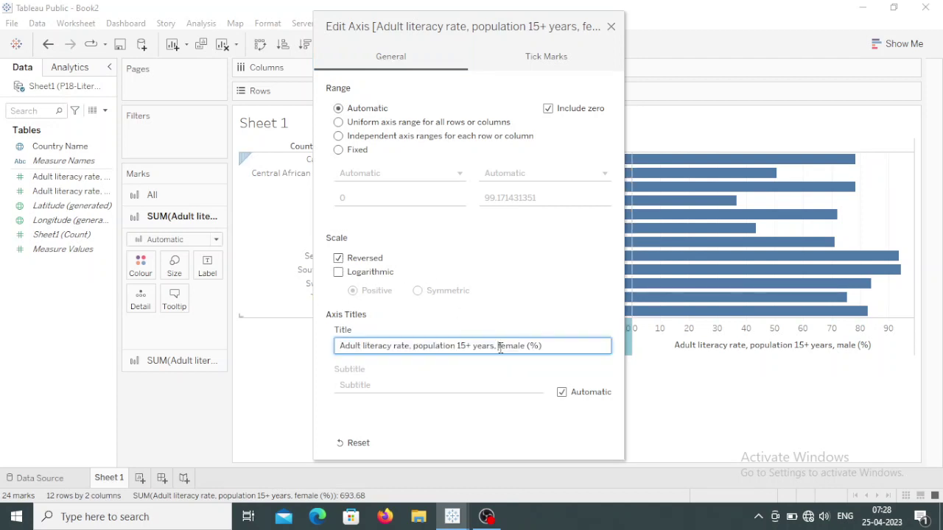
{"action": "left_click_drag", "start_coordinate": [500, 346], "coordinate": [308, 337]}
{"action": "key", "text": "BackSpace"}
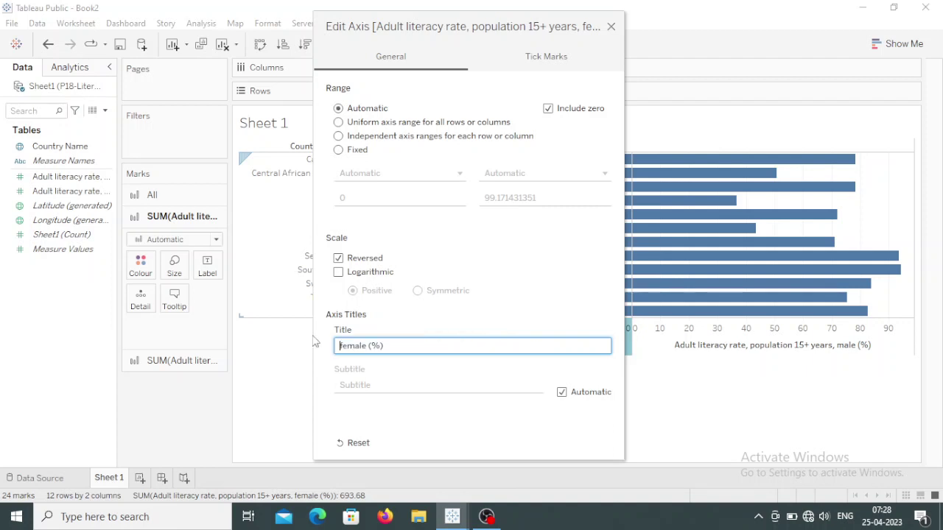
{"action": "key", "text": "Delete"}
{"action": "type", "text": "F"}
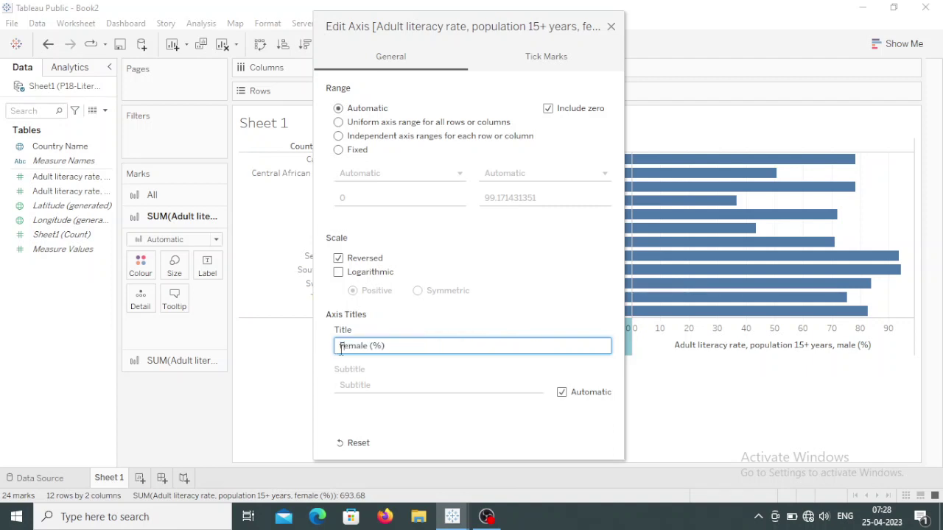
Set the female axis's major and minor tick marks to None and close the axis settings.
{"action": "left_click", "coordinate": [542, 62]}
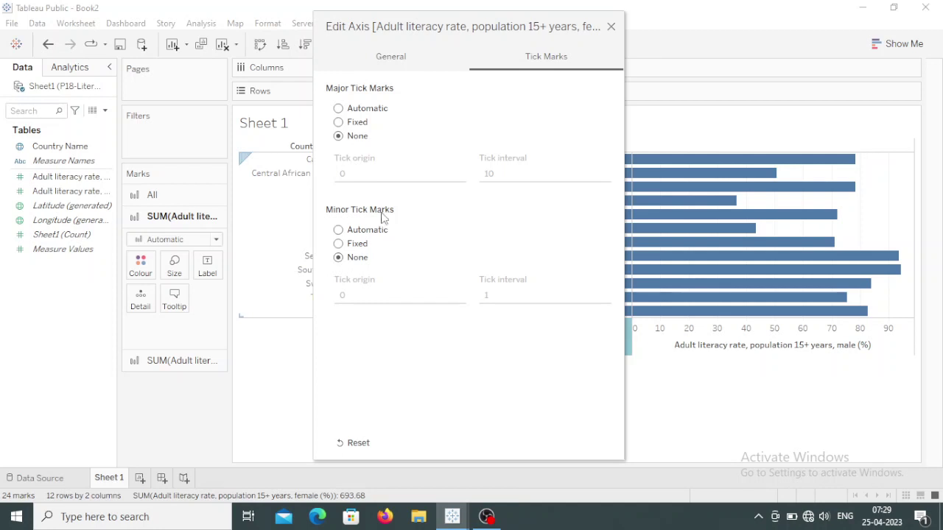
{"action": "left_click", "coordinate": [611, 27]}
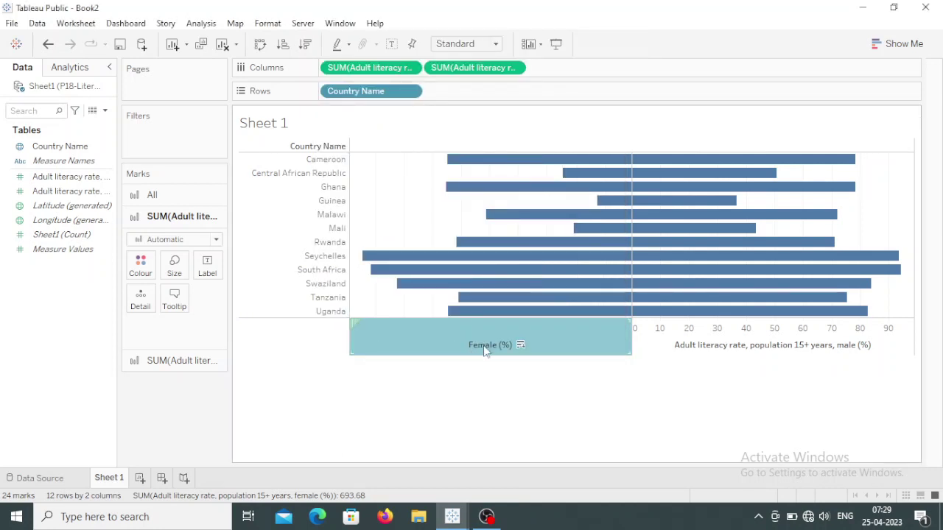
Change the male adult literacy rate axis title to "Male (%)".
{"action": "right_click", "coordinate": [692, 351]}
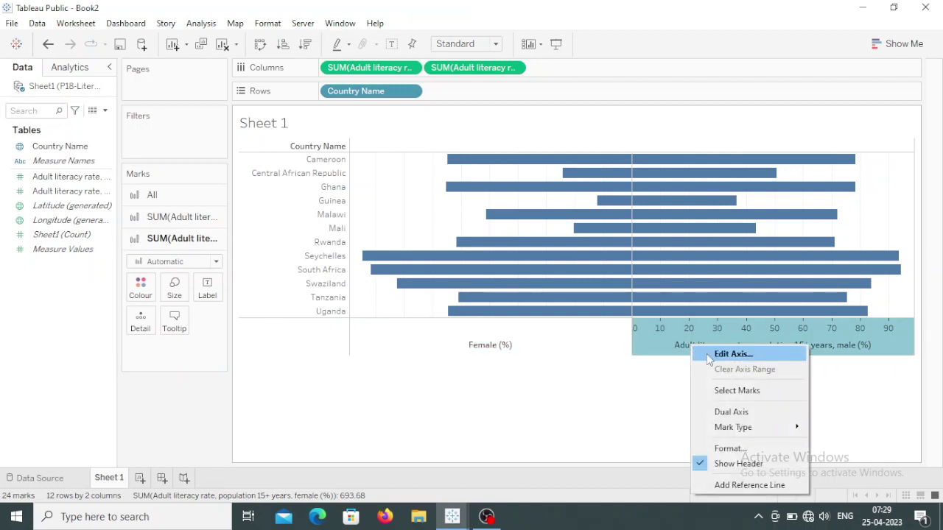
{"action": "left_click", "coordinate": [732, 354]}
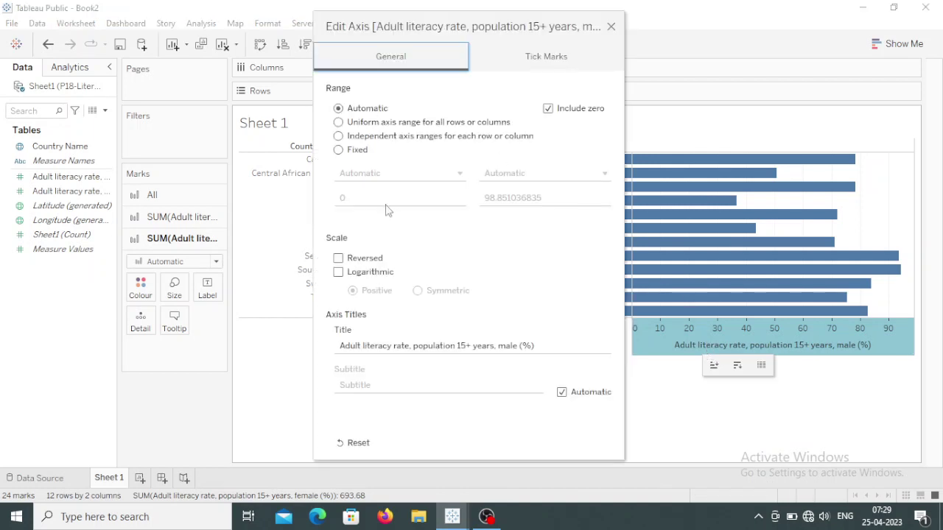
{"action": "left_click", "coordinate": [496, 345]}
{"action": "left_click", "coordinate": [499, 346]}
{"action": "left_click_drag", "start_coordinate": [498, 346], "coordinate": [288, 350]}
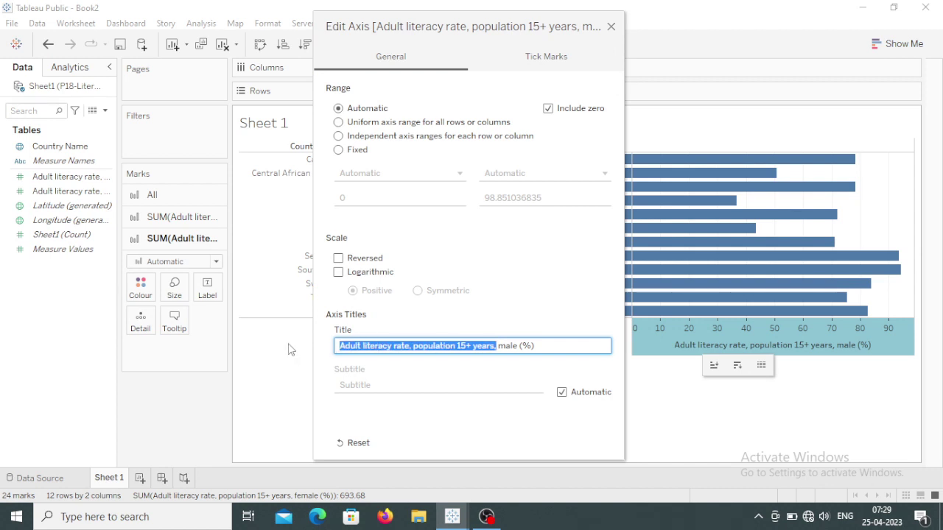
{"action": "key", "text": "BackSpace"}
{"action": "key", "text": "Delete"}
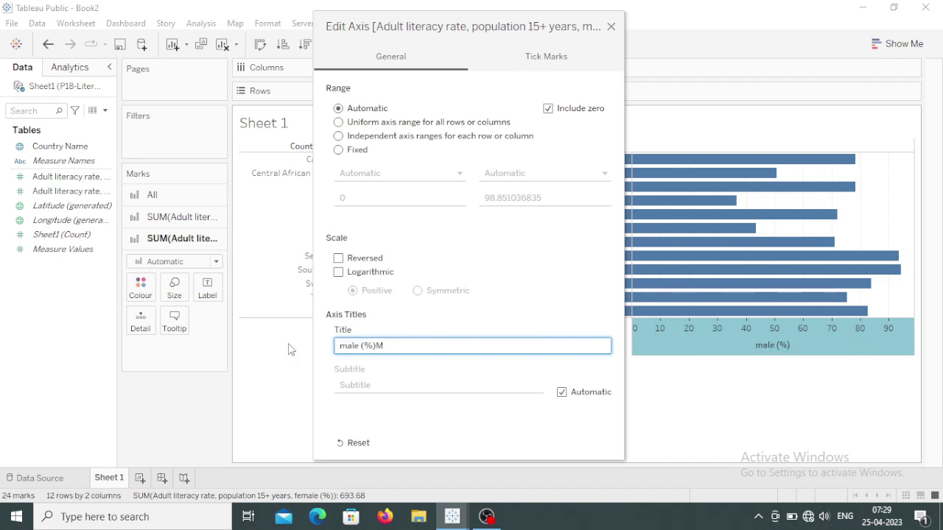
{"action": "key", "text": "BackSpace"}
{"action": "key", "text": "Left"}
{"action": "key", "text": "Left"}
{"action": "key", "text": "BackSpace"}
{"action": "type", "text": "M"}
Set the male axis's major and minor tick marks to None and close the axis settings.
{"action": "left_click", "coordinate": [534, 57]}
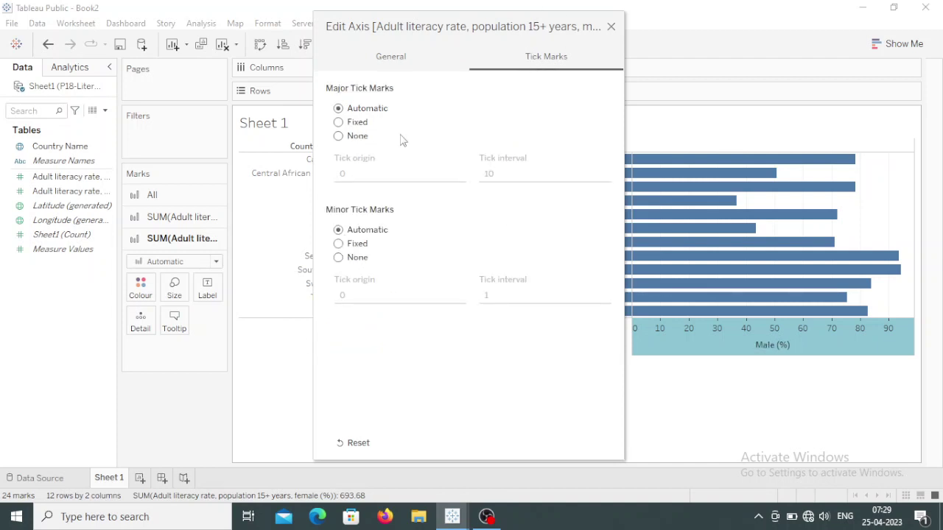
{"action": "left_click", "coordinate": [338, 135]}
{"action": "left_click", "coordinate": [338, 257]}
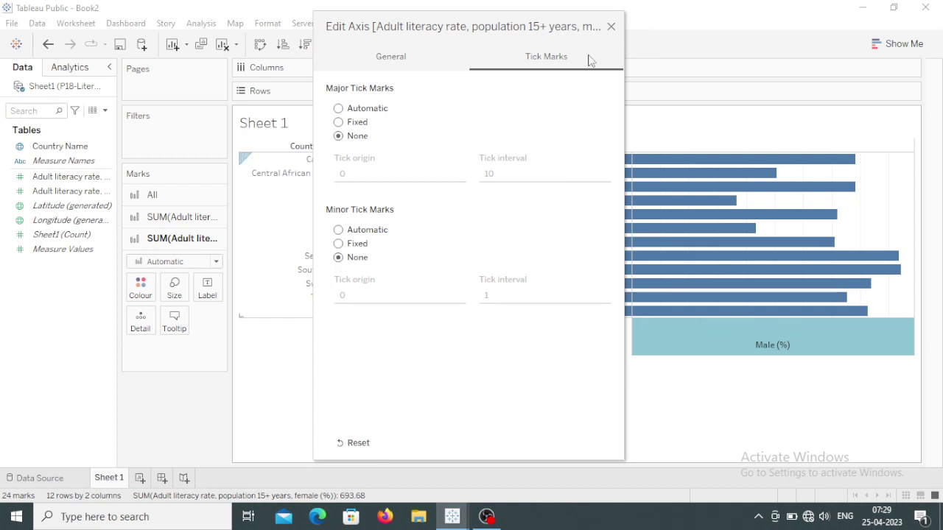
{"action": "left_click", "coordinate": [611, 26]}
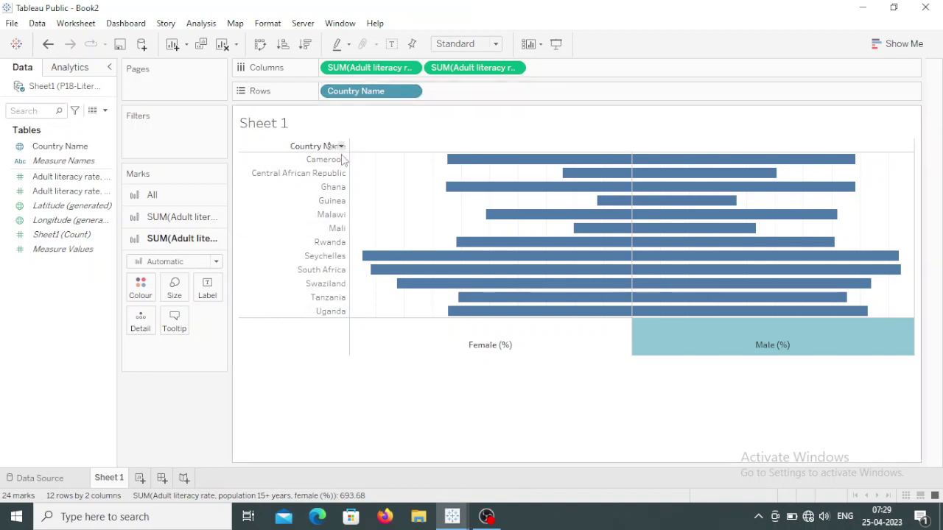
Hide the Country Name row header beside the bars.
{"action": "left_click", "coordinate": [412, 93]}
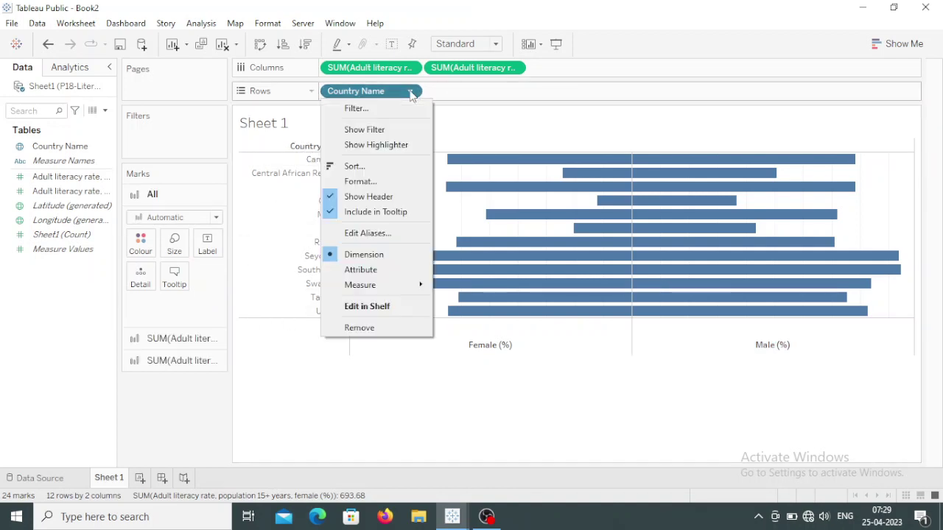
{"action": "left_click", "coordinate": [369, 197]}
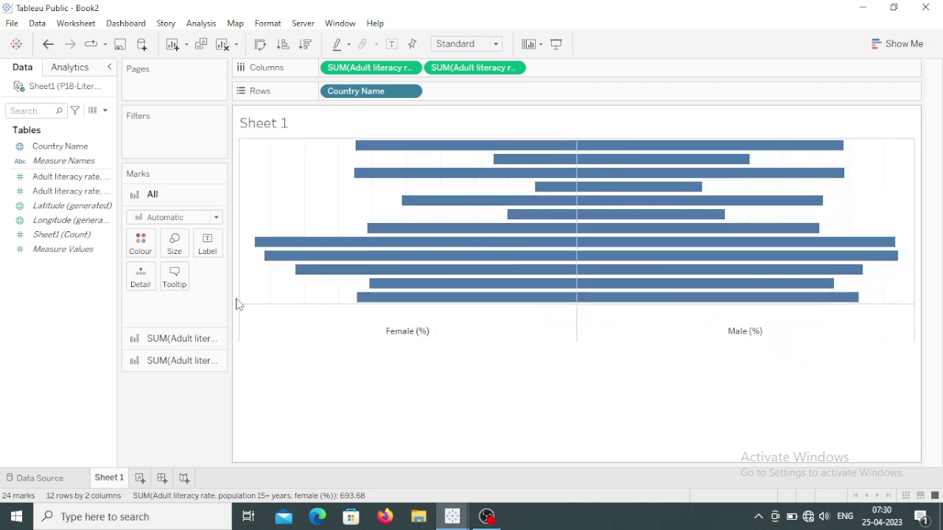
Create a calculated field named "Zero Axis" with the formula 0.
{"action": "right_click", "coordinate": [41, 308]}
{"action": "right_click", "coordinate": [30, 300]}
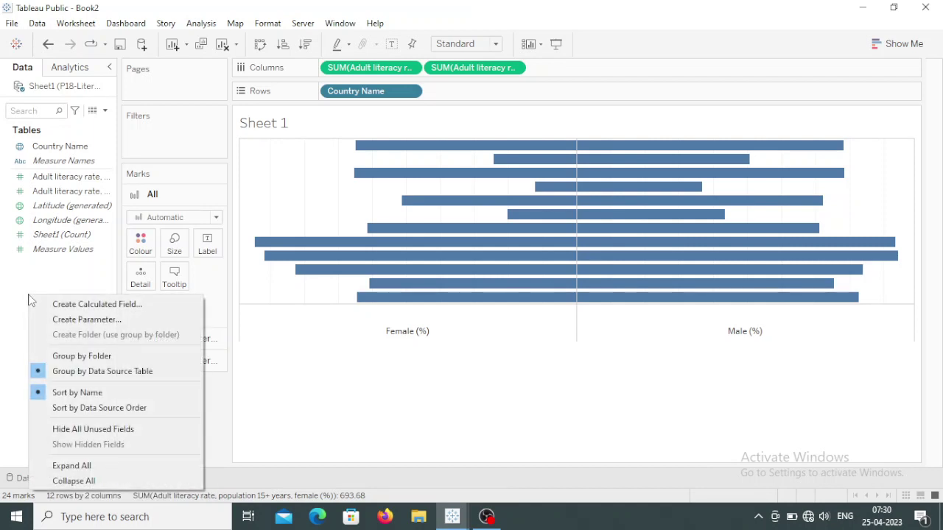
{"action": "left_click", "coordinate": [53, 307]}
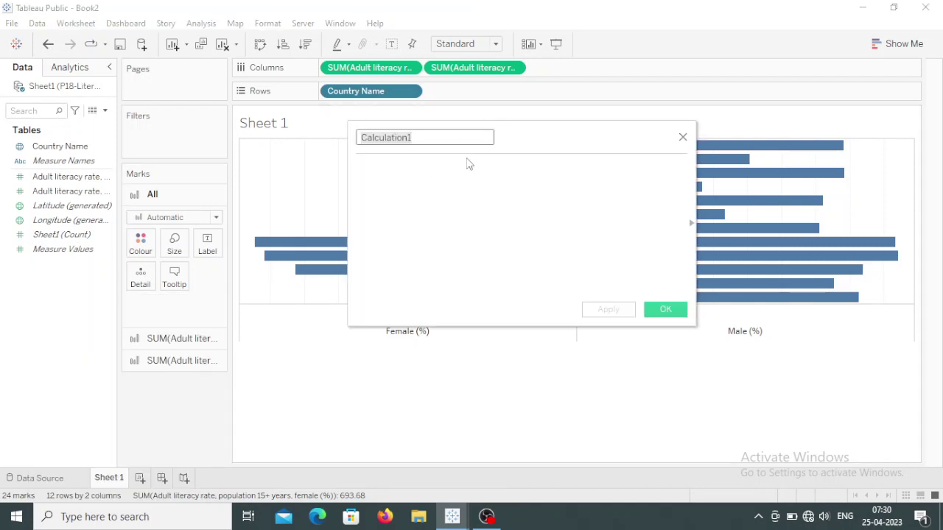
{"action": "type", "text": "Zero Axis"}
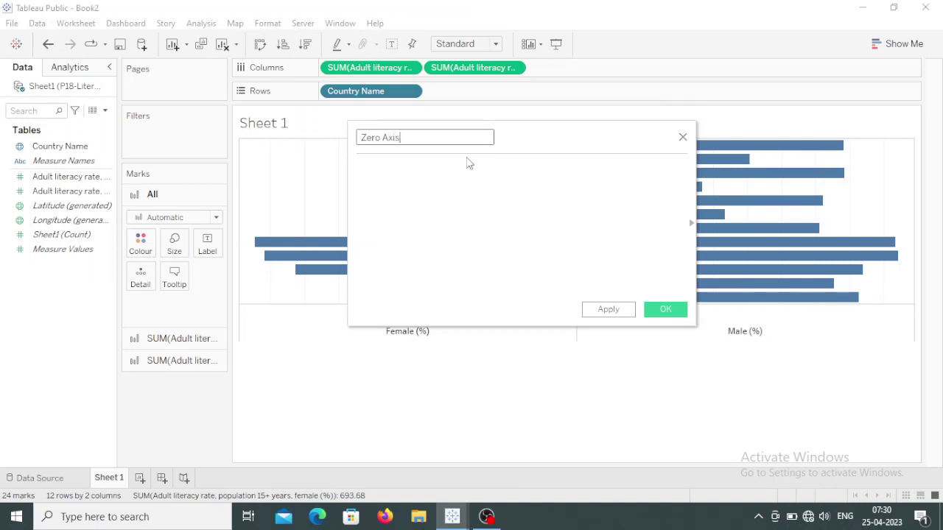
{"action": "left_click", "coordinate": [399, 171]}
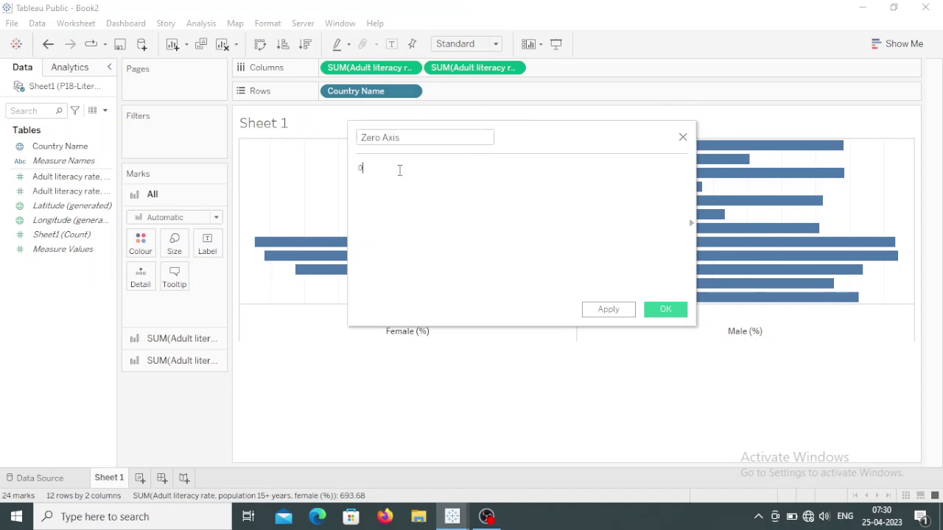
{"action": "left_click", "coordinate": [623, 310]}
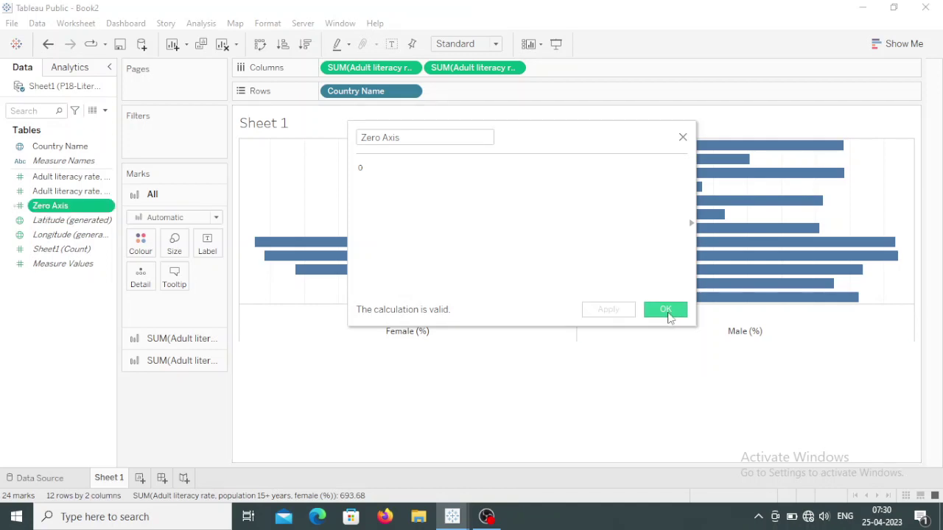
{"action": "left_click", "coordinate": [665, 310]}
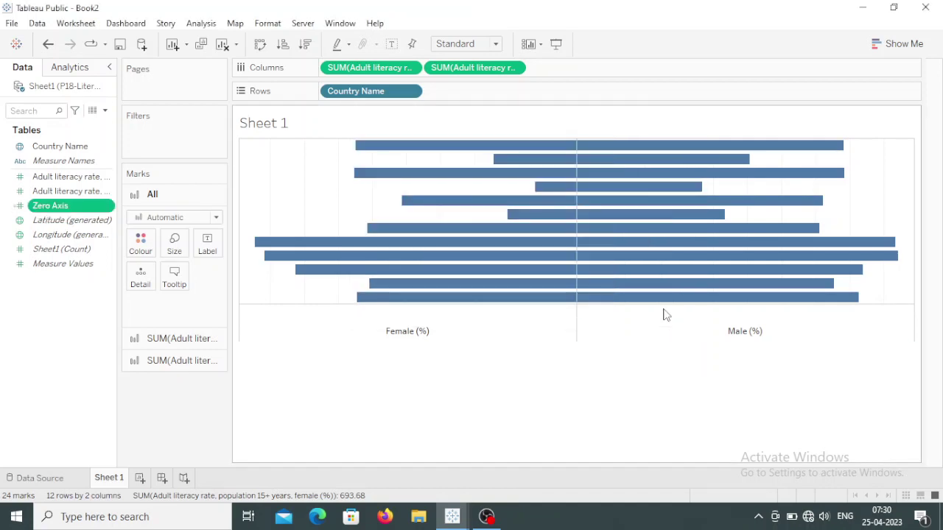
Place the Zero Axis field on Columns between the female and male adult literacy rate measures.
{"action": "left_click", "coordinate": [893, 7]}
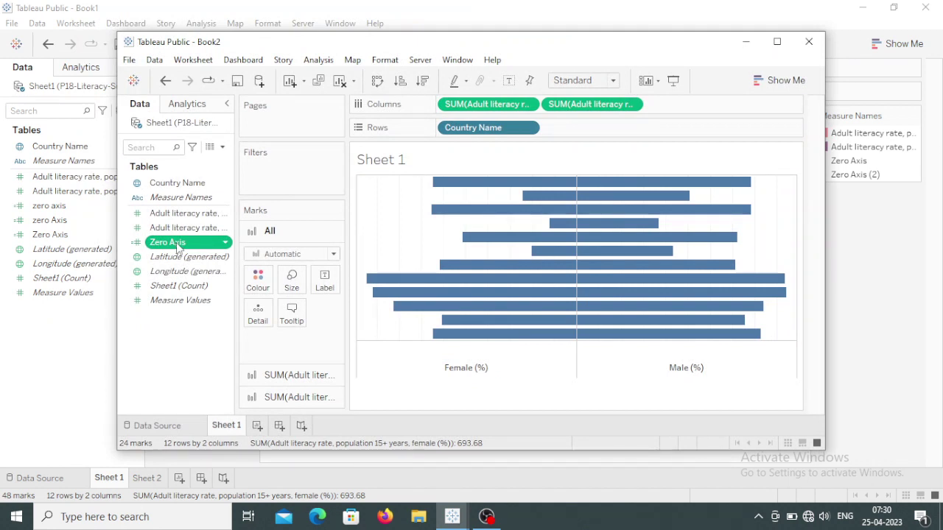
{"action": "left_click_drag", "start_coordinate": [173, 247], "coordinate": [545, 104]}
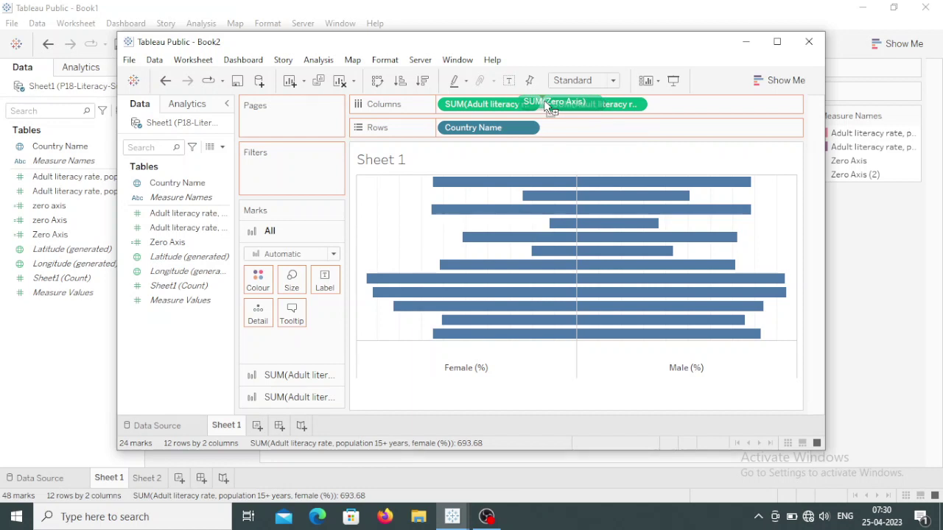
{"action": "left_click_drag", "start_coordinate": [545, 104], "coordinate": [545, 107]}
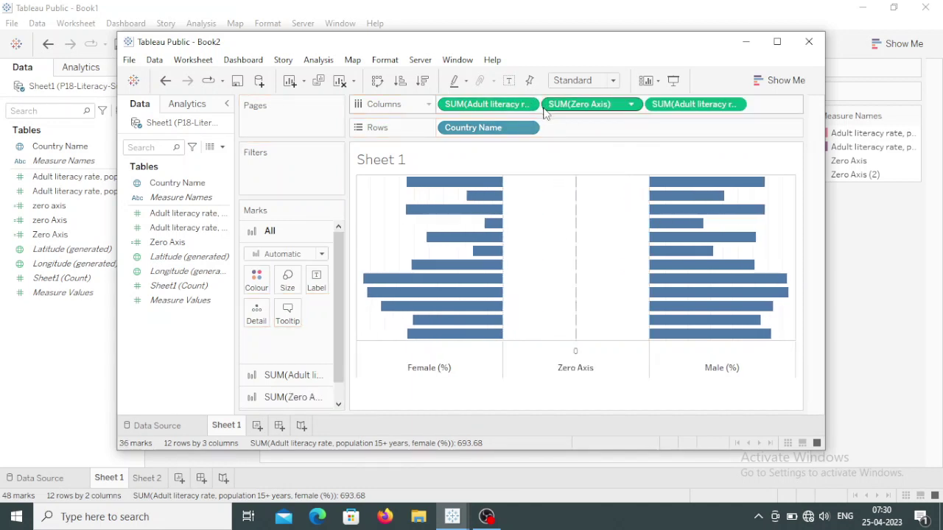
{"action": "left_click", "coordinate": [777, 42]}
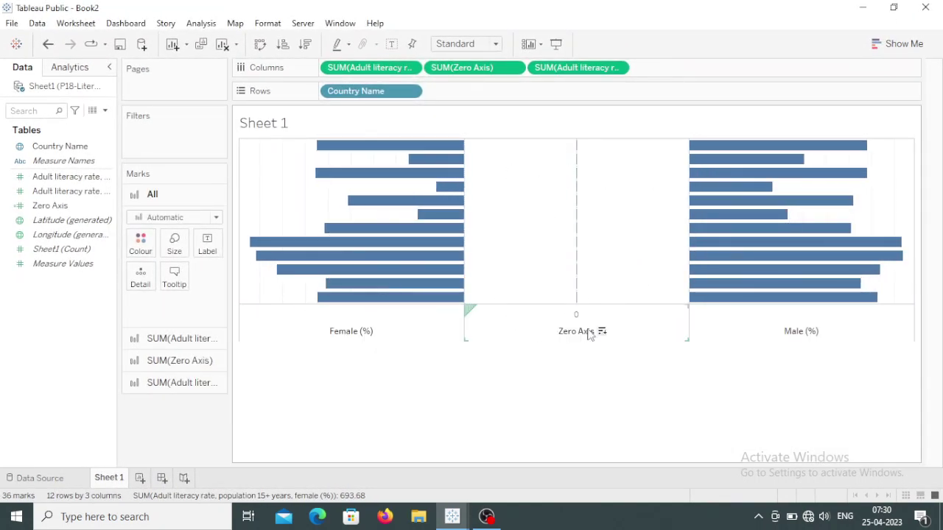
Take the Book2 window out of full size and stretch it to the upper and right edges of the screen.
{"action": "left_click", "coordinate": [894, 8]}
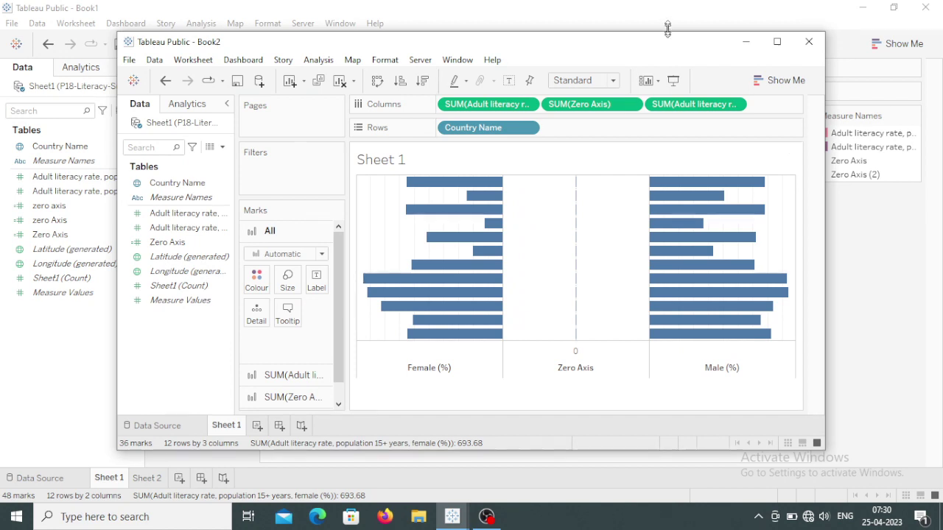
{"action": "left_click_drag", "start_coordinate": [668, 32], "coordinate": [669, 4]}
{"action": "left_click_drag", "start_coordinate": [825, 188], "coordinate": [921, 188]}
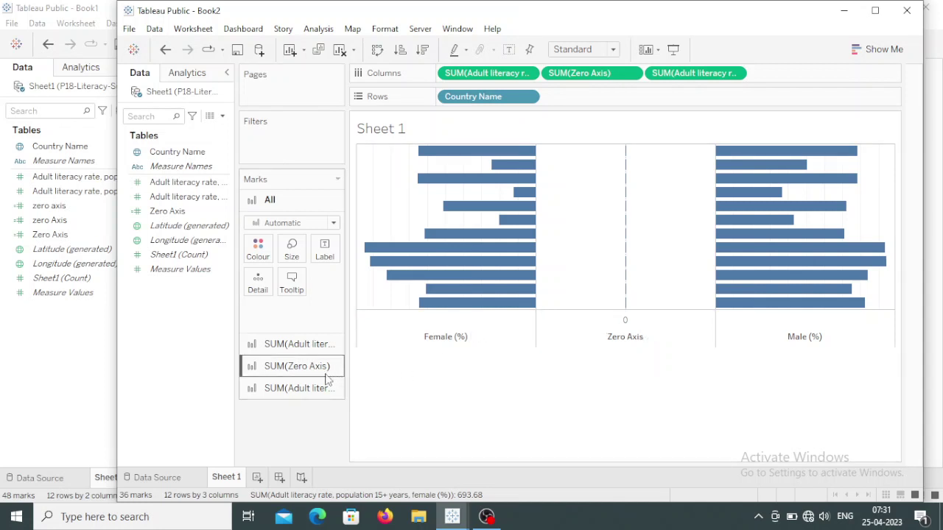
Label the Zero Axis marks with Country Name and change their mark type to Text.
{"action": "left_click", "coordinate": [295, 368]}
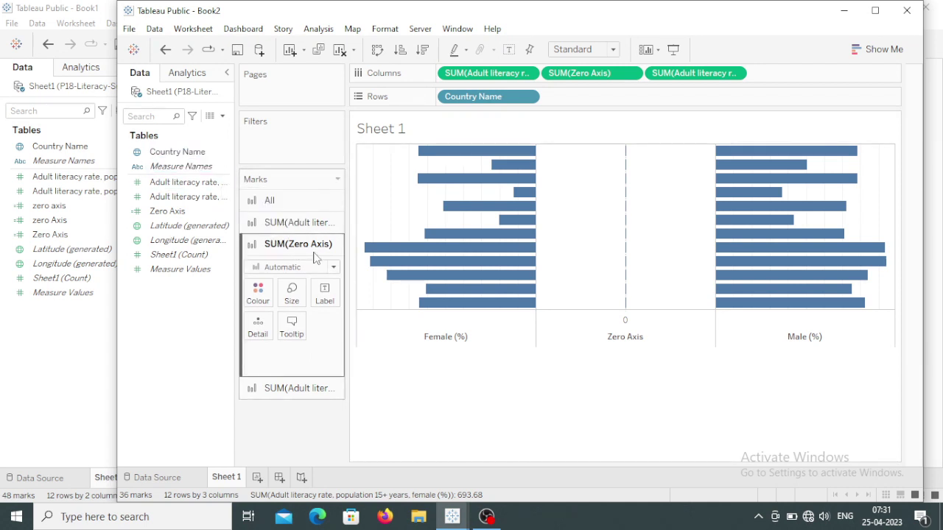
{"action": "left_click", "coordinate": [165, 153]}
{"action": "left_click_drag", "start_coordinate": [165, 154], "coordinate": [326, 292]}
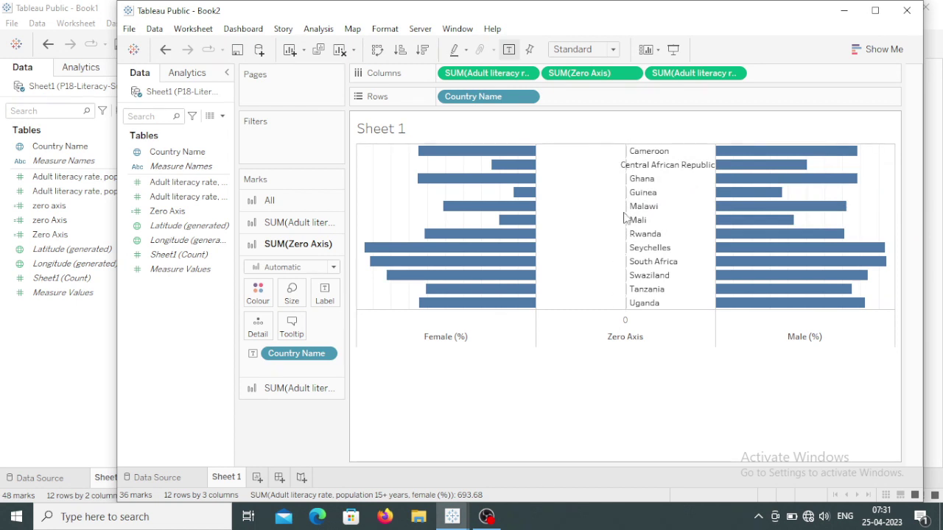
{"action": "left_click", "coordinate": [333, 269]}
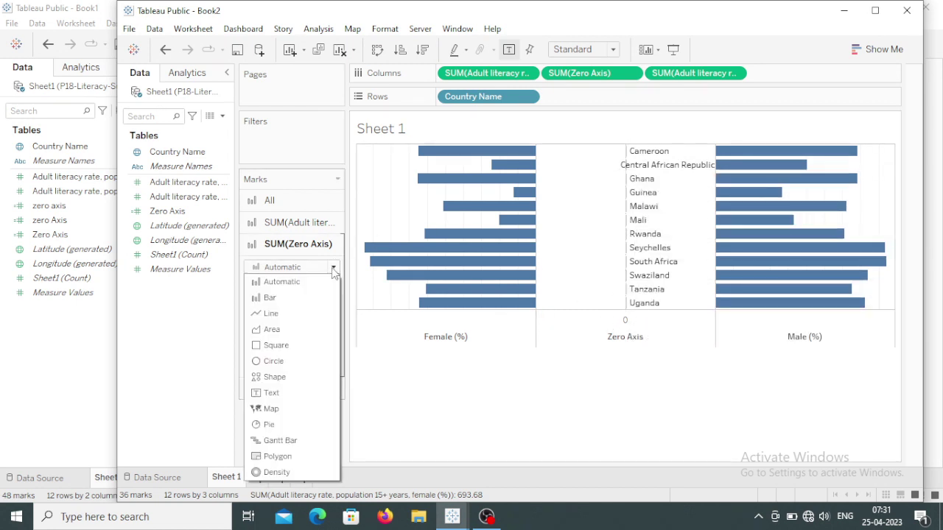
{"action": "left_click", "coordinate": [283, 395]}
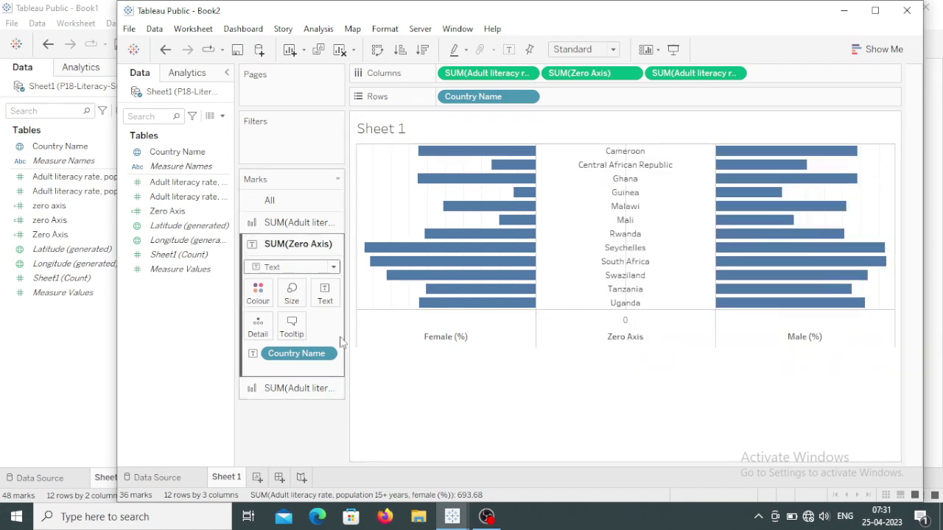
Format the Country Name text on the Zero Axis marks as size 10 and bold.
{"action": "left_click", "coordinate": [325, 293]}
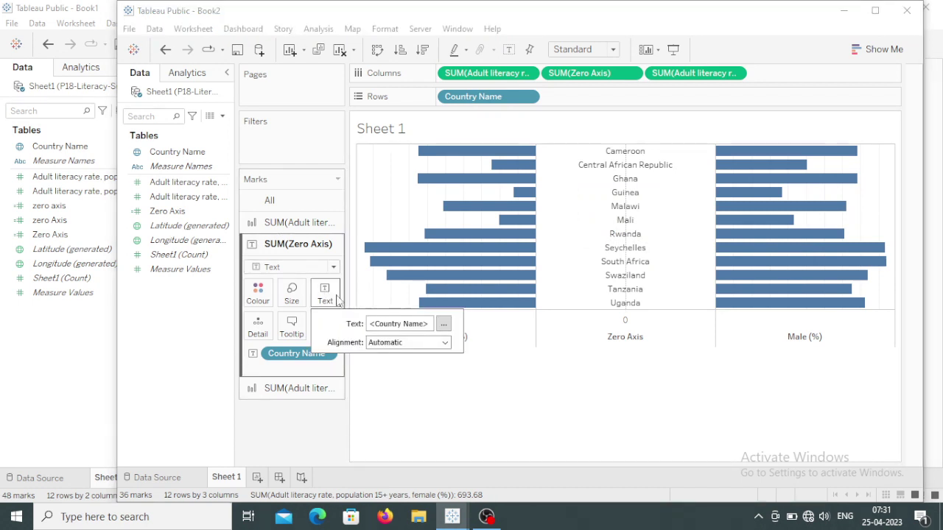
{"action": "left_click", "coordinate": [444, 325]}
{"action": "left_click_drag", "start_coordinate": [468, 197], "coordinate": [568, 197]}
{"action": "left_click", "coordinate": [460, 178]}
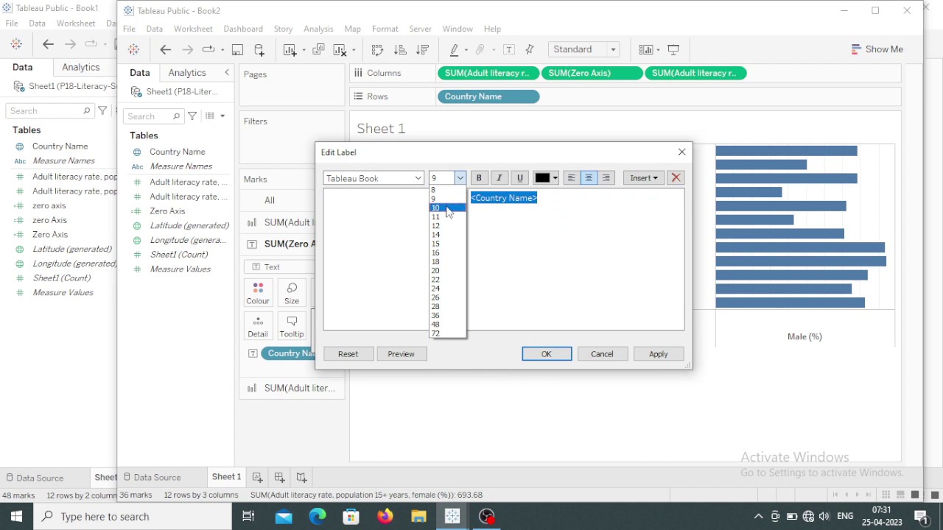
{"action": "left_click", "coordinate": [445, 209]}
{"action": "left_click", "coordinate": [479, 180]}
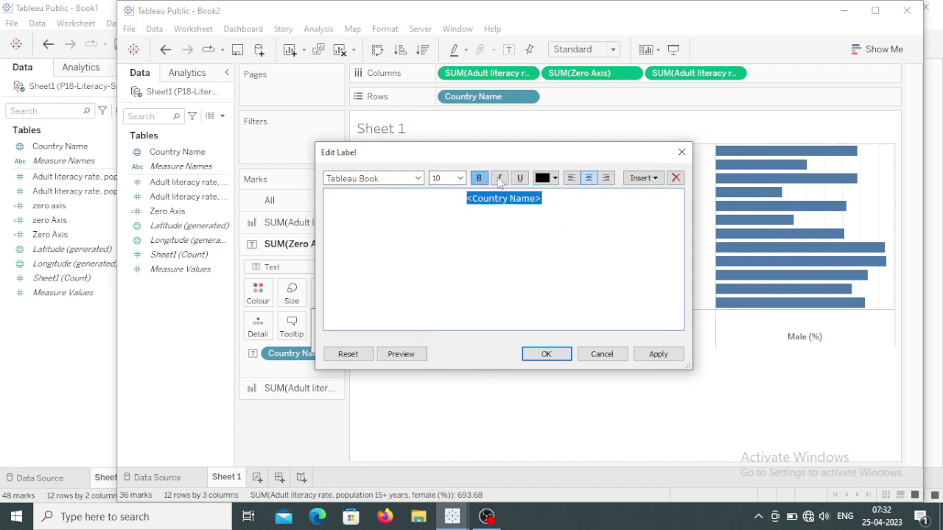
{"action": "left_click", "coordinate": [657, 354]}
{"action": "left_click", "coordinate": [564, 354]}
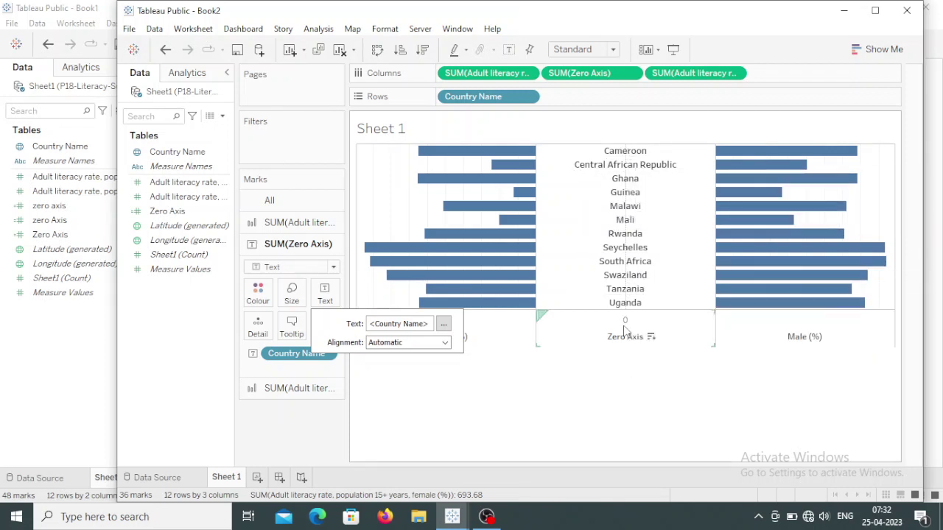
{"action": "left_click", "coordinate": [513, 394]}
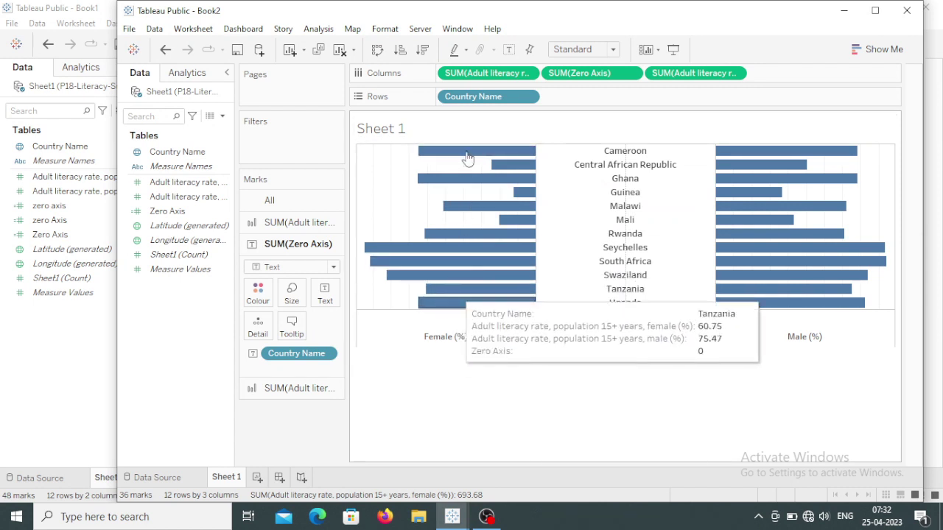
Colour the female adult literacy rate bars red.
{"action": "left_click", "coordinate": [287, 225]}
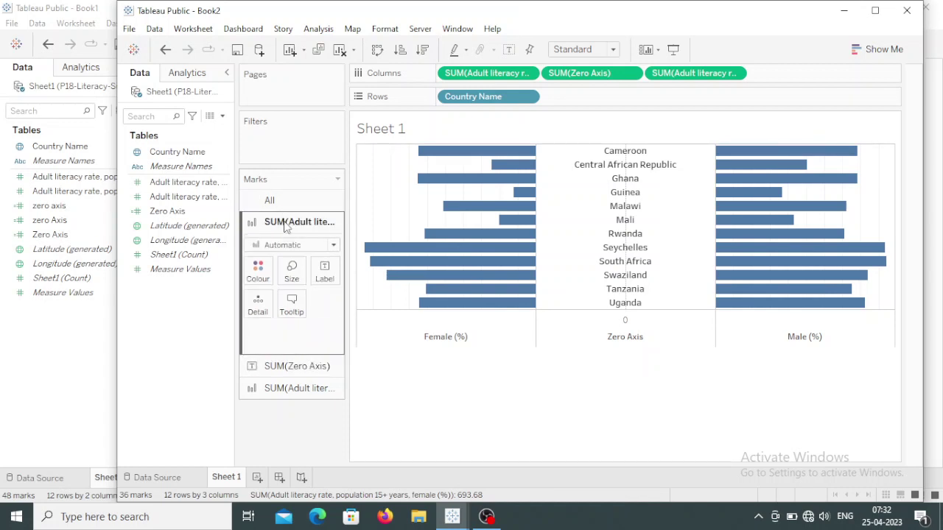
{"action": "left_click", "coordinate": [258, 270]}
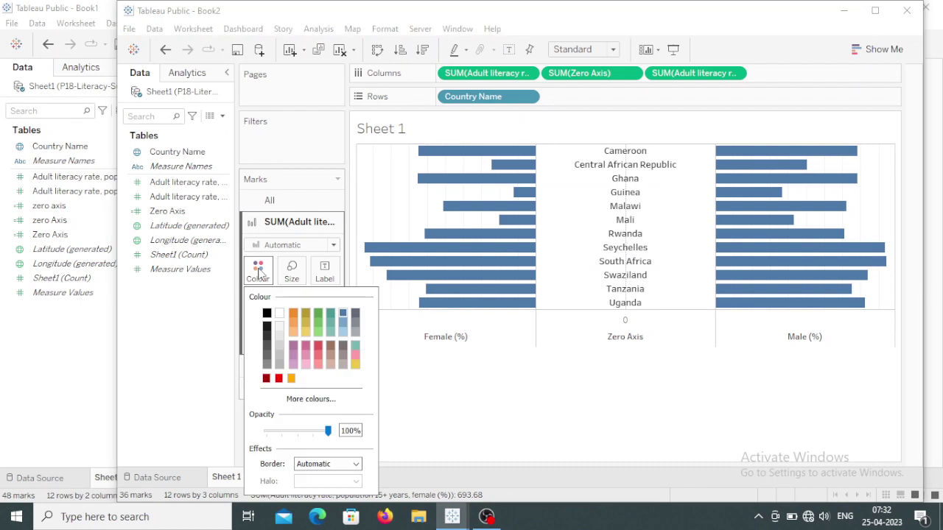
{"action": "left_click", "coordinate": [319, 347]}
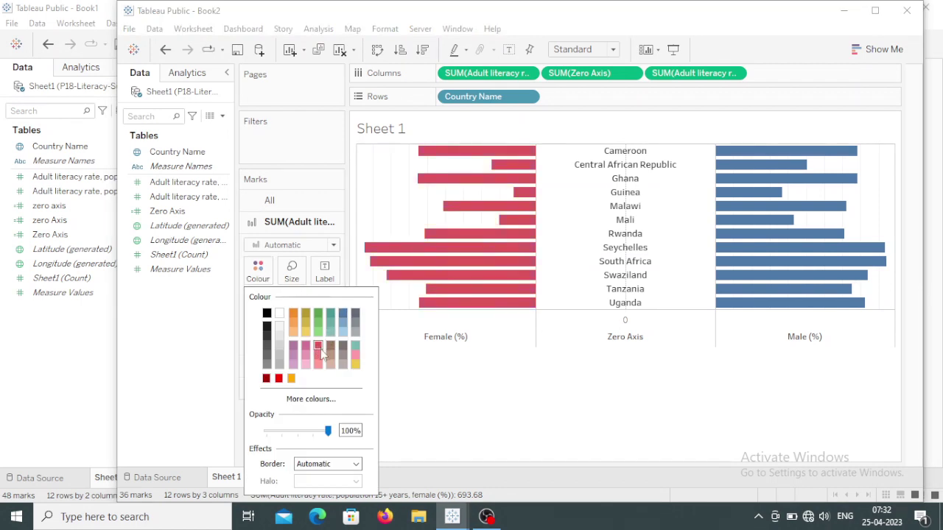
{"action": "left_click", "coordinate": [423, 411]}
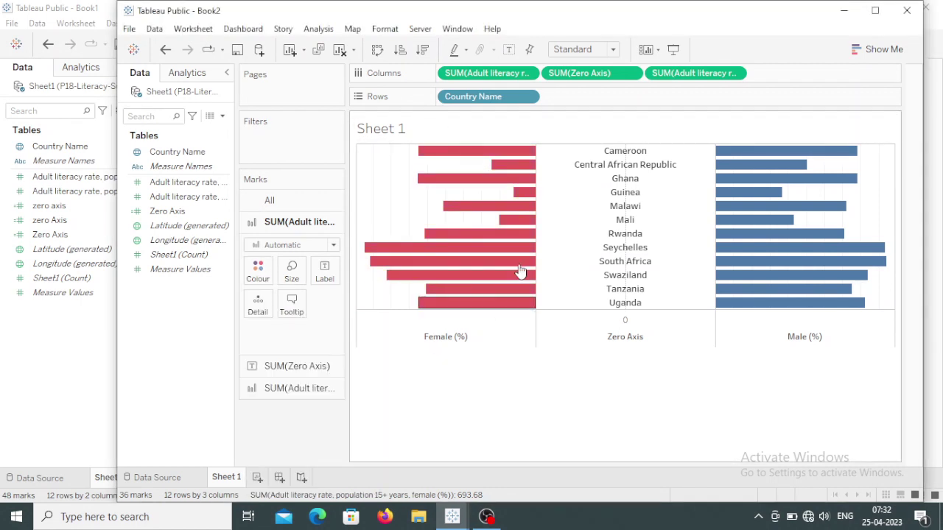
Colour the male adult literacy rate bars green.
{"action": "left_click", "coordinate": [282, 389]}
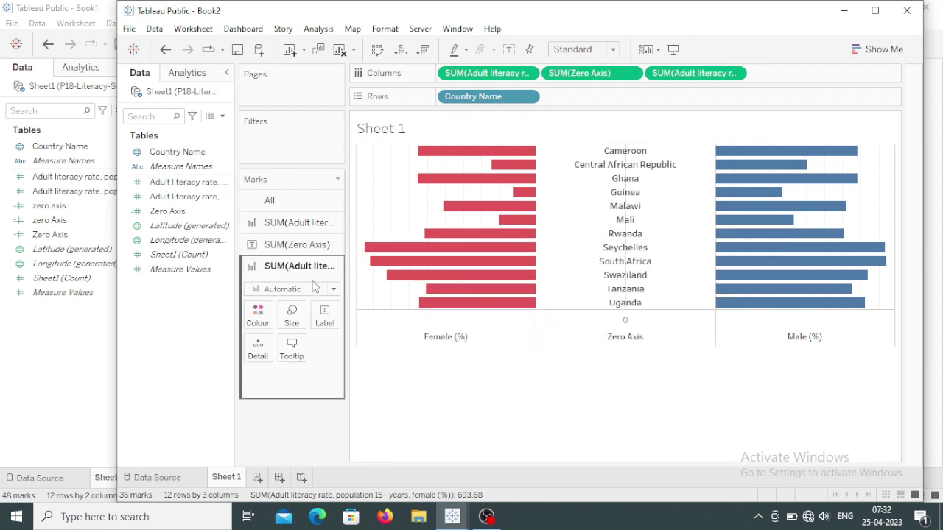
{"action": "mouse_move", "coordinate": [766, 271]}
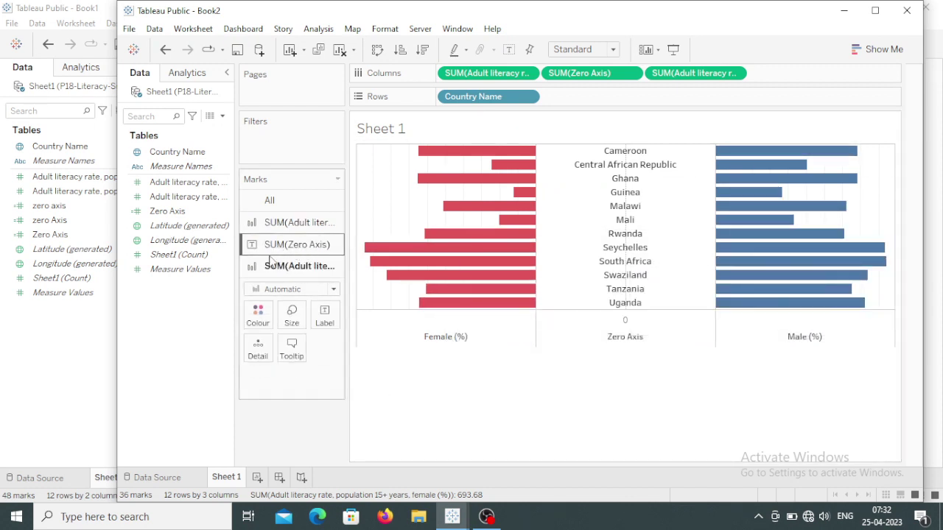
{"action": "left_click", "coordinate": [258, 315]}
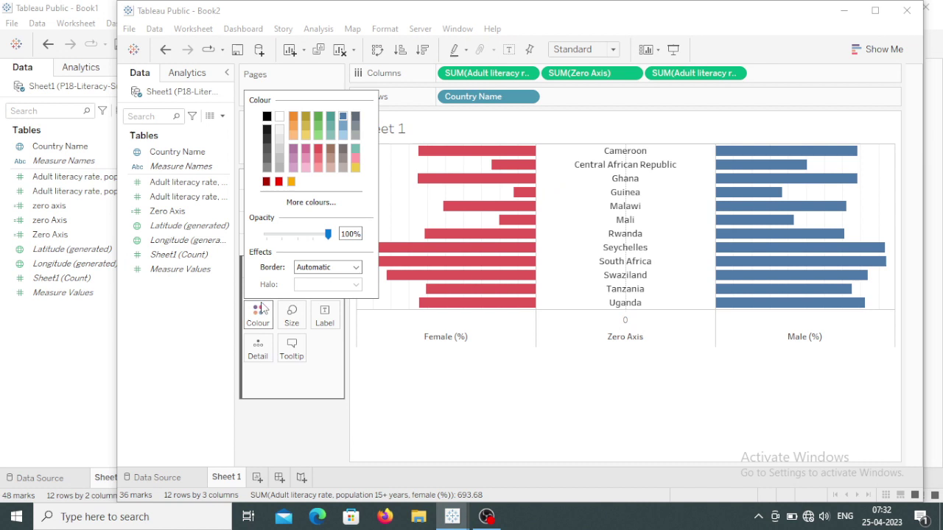
{"action": "left_click", "coordinate": [324, 129]}
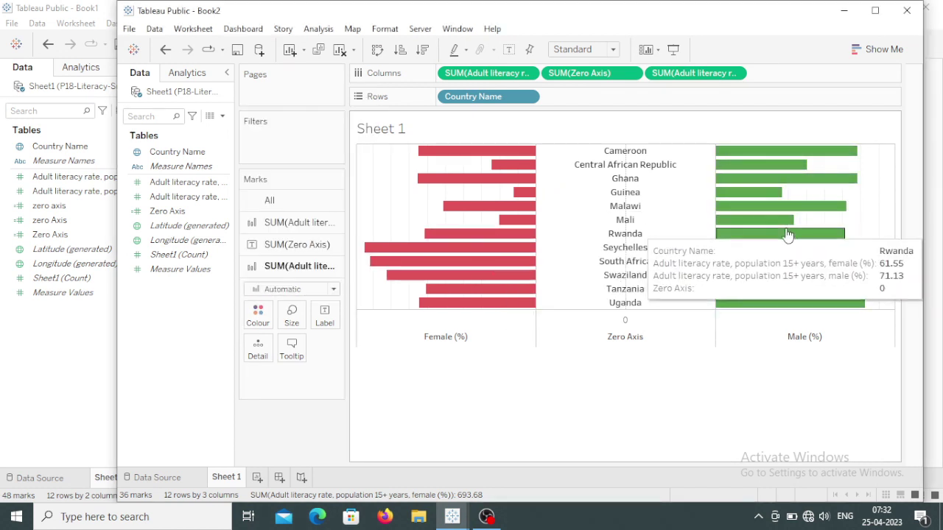
Edit the tooltip for all marks, removing the "Country Name:" label and the gap before the Country Name field.
{"action": "left_click", "coordinate": [276, 201]}
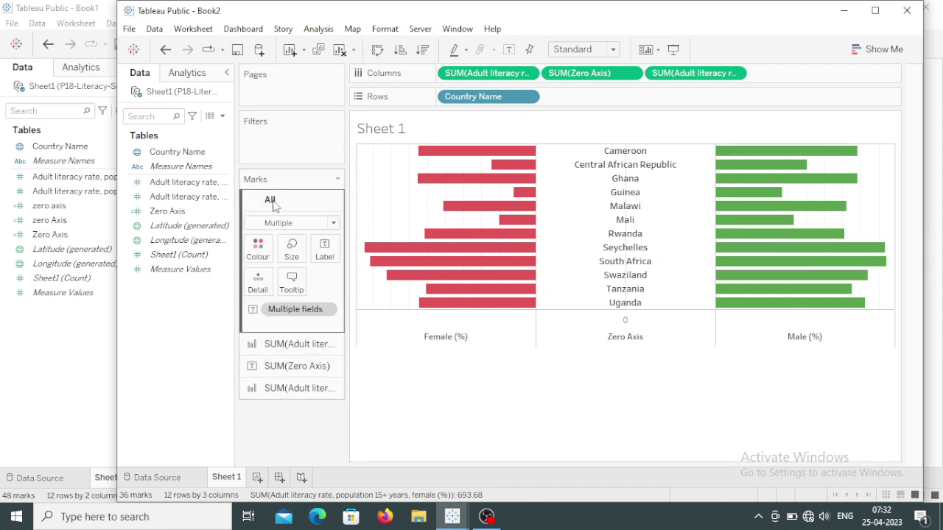
{"action": "mouse_move", "coordinate": [512, 184]}
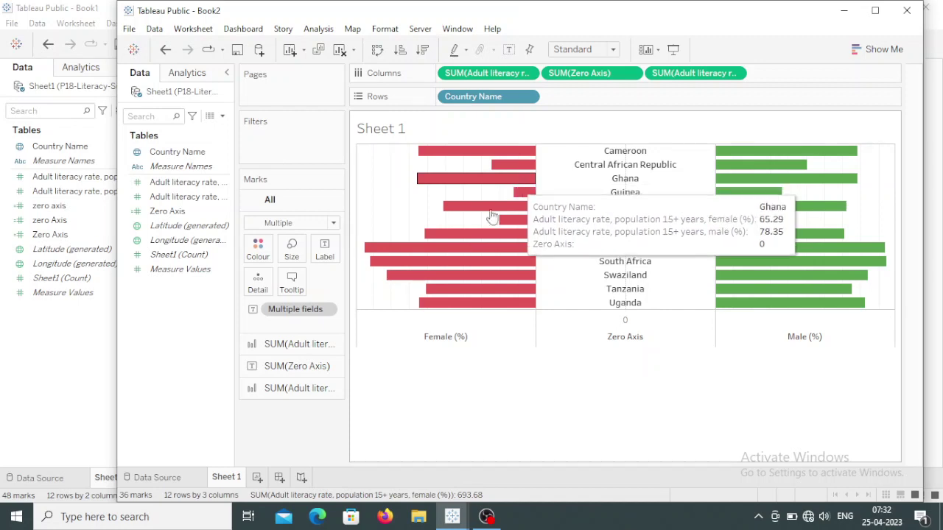
{"action": "left_click", "coordinate": [293, 284]}
{"action": "left_click", "coordinate": [649, 117]}
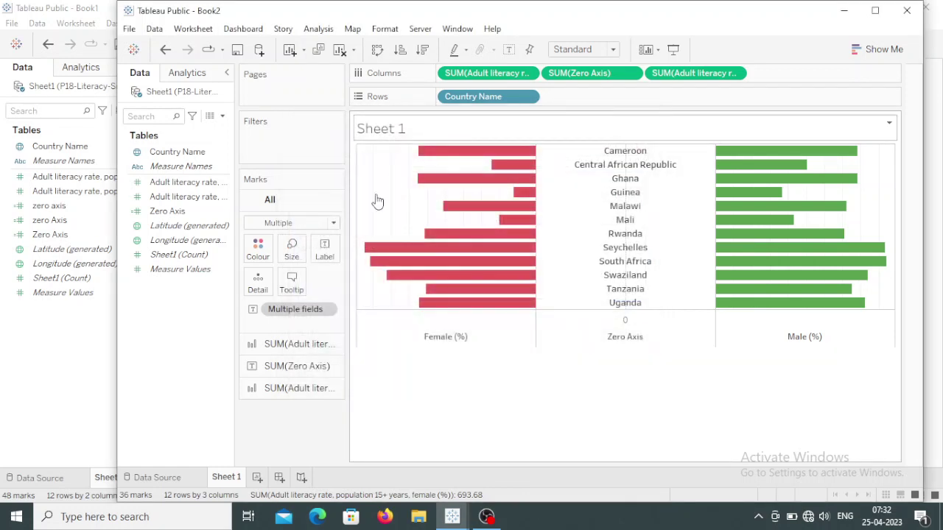
{"action": "left_click", "coordinate": [293, 283]}
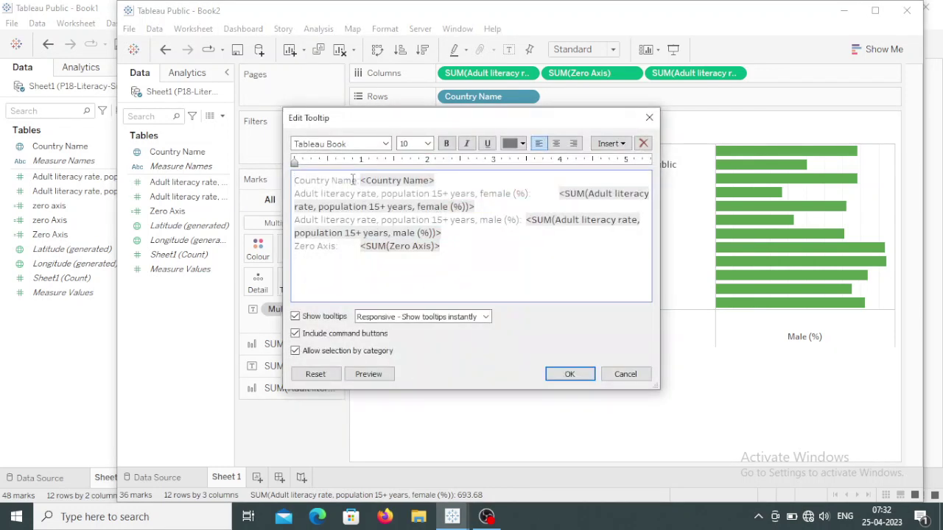
{"action": "left_click_drag", "start_coordinate": [357, 181], "coordinate": [273, 182]}
{"action": "key", "text": "BackSpace"}
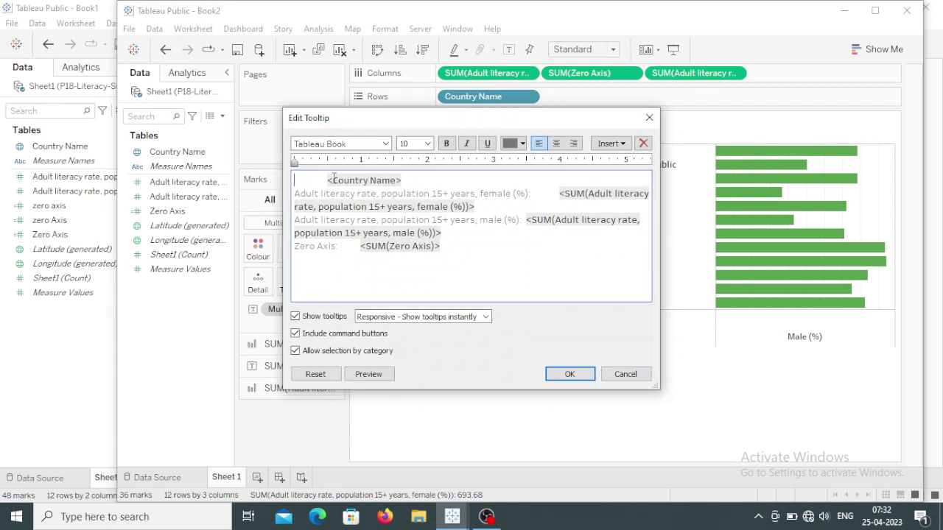
{"action": "key", "text": "BackSpace"}
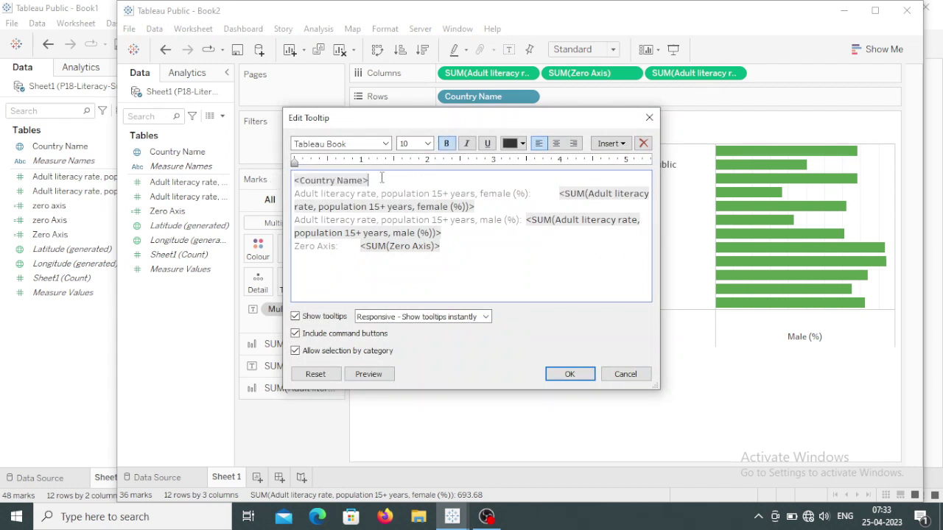
Format the Country Name field in the tooltip as size 12 and dark red.
{"action": "left_click_drag", "start_coordinate": [382, 177], "coordinate": [273, 182]}
{"action": "left_click", "coordinate": [427, 143]}
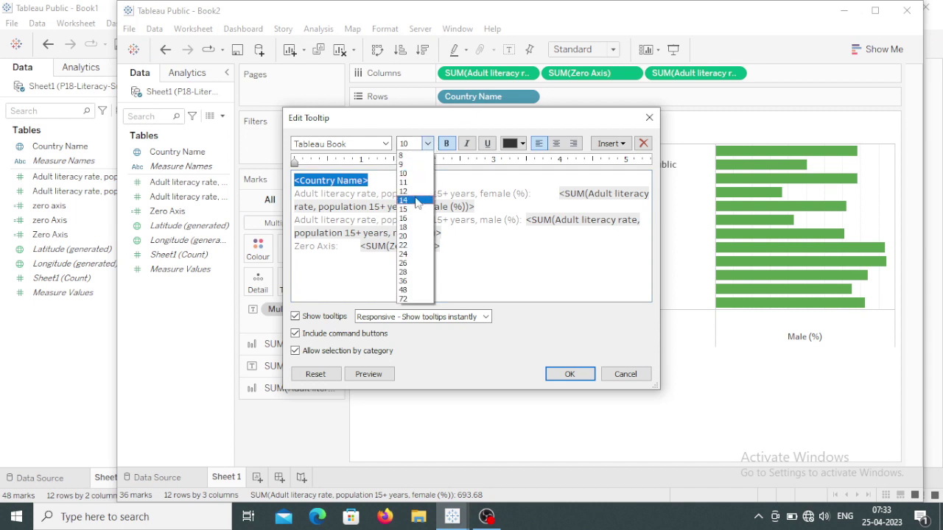
{"action": "left_click", "coordinate": [417, 190]}
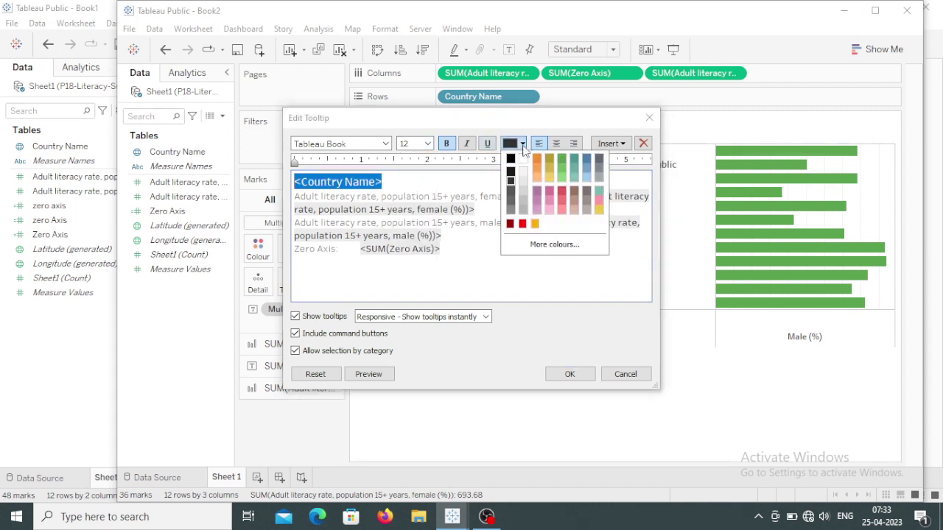
{"action": "left_click", "coordinate": [523, 144]}
{"action": "left_click", "coordinate": [509, 224]}
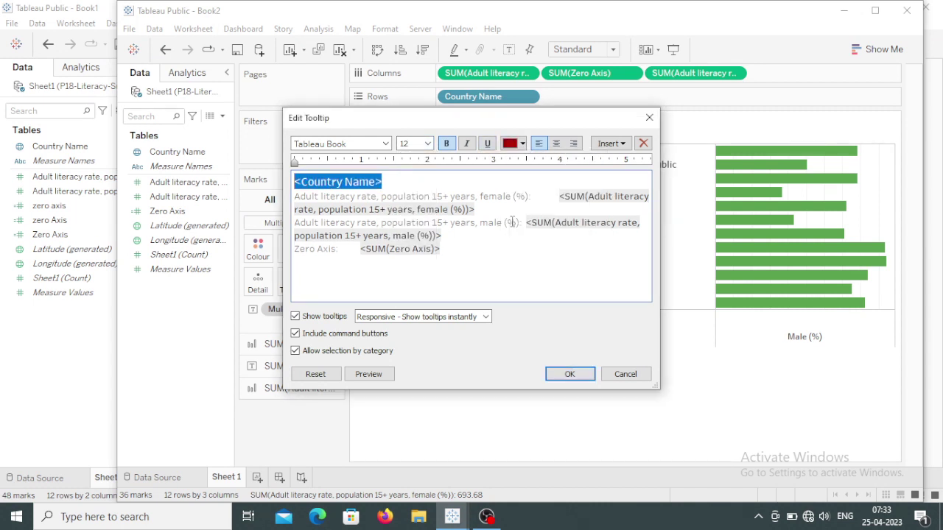
{"action": "left_click", "coordinate": [455, 179]}
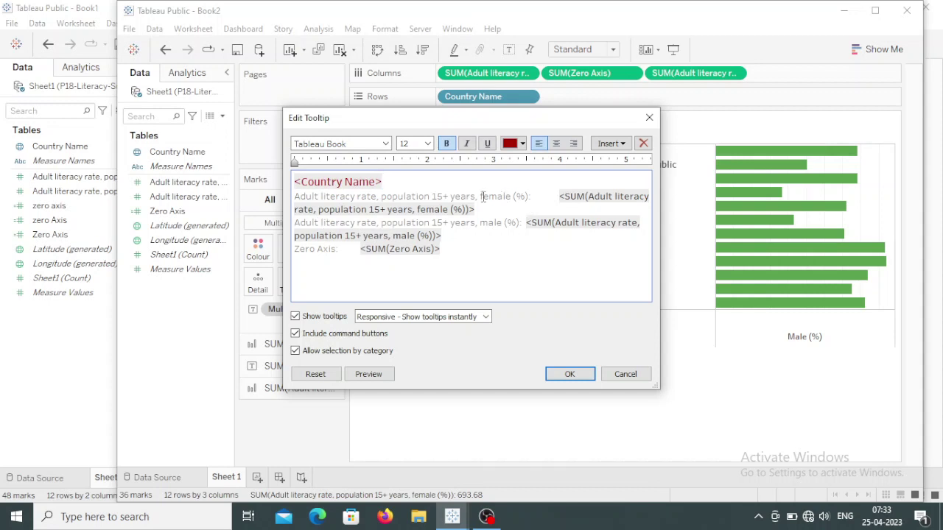
Shorten the tooltip's two literacy rate labels to "Female (%)" and "Male (%)".
{"action": "left_click_drag", "start_coordinate": [481, 197], "coordinate": [288, 197]}
{"action": "key", "text": "Delete"}
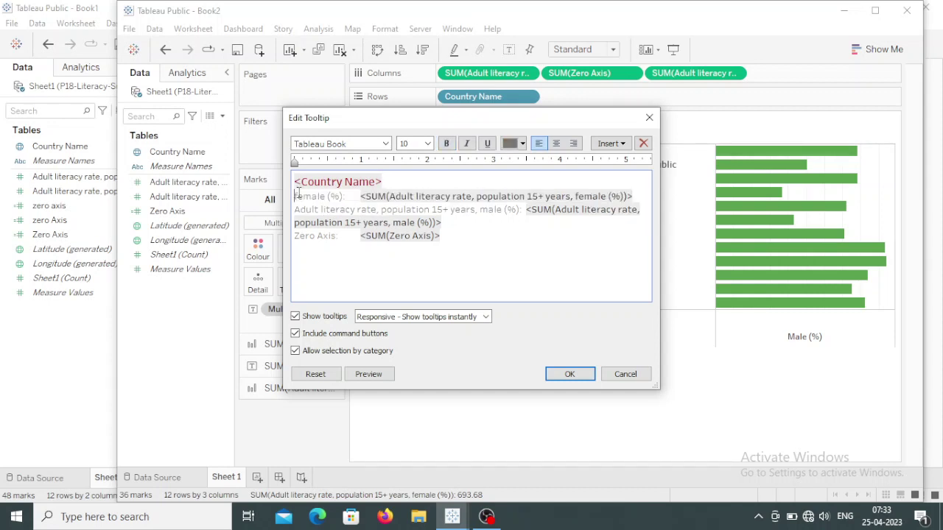
{"action": "key", "text": "Delete"}
{"action": "type", "text": "F"}
{"action": "left_click_drag", "start_coordinate": [481, 211], "coordinate": [274, 208]}
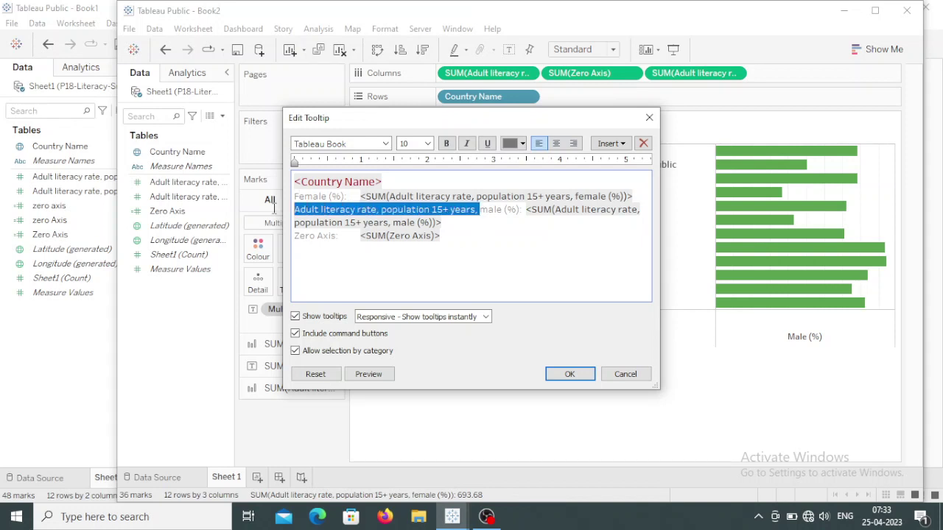
{"action": "key", "text": "Delete"}
{"action": "key", "text": "Delete"}
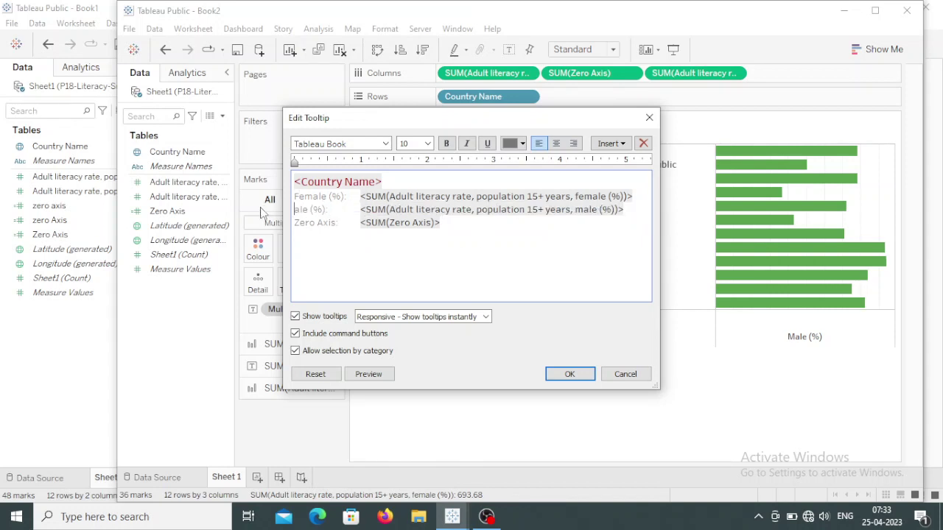
{"action": "type", "text": "M"}
Delete the Zero Axis line from the tooltip, exclude command buttons, and apply the tooltip changes.
{"action": "left_click_drag", "start_coordinate": [451, 223], "coordinate": [240, 233]}
{"action": "key", "text": "Delete"}
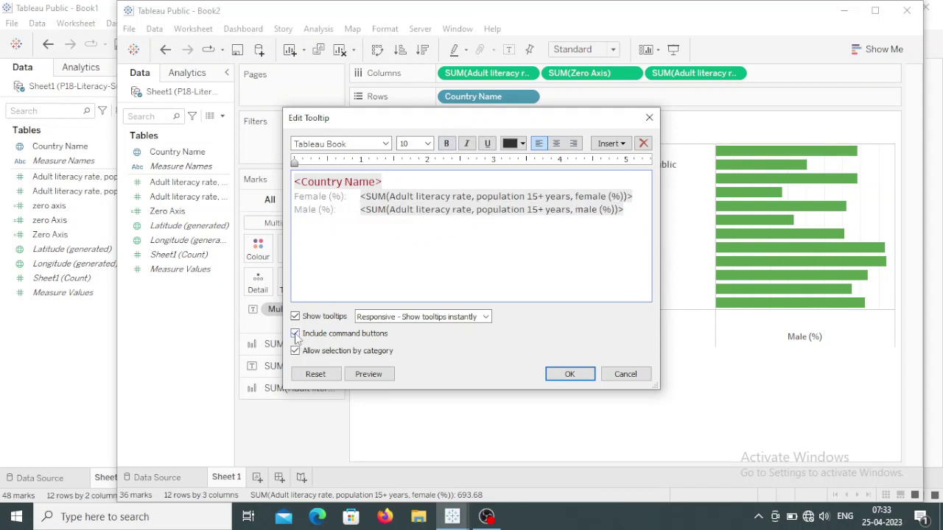
{"action": "left_click", "coordinate": [295, 334]}
{"action": "left_click", "coordinate": [588, 378]}
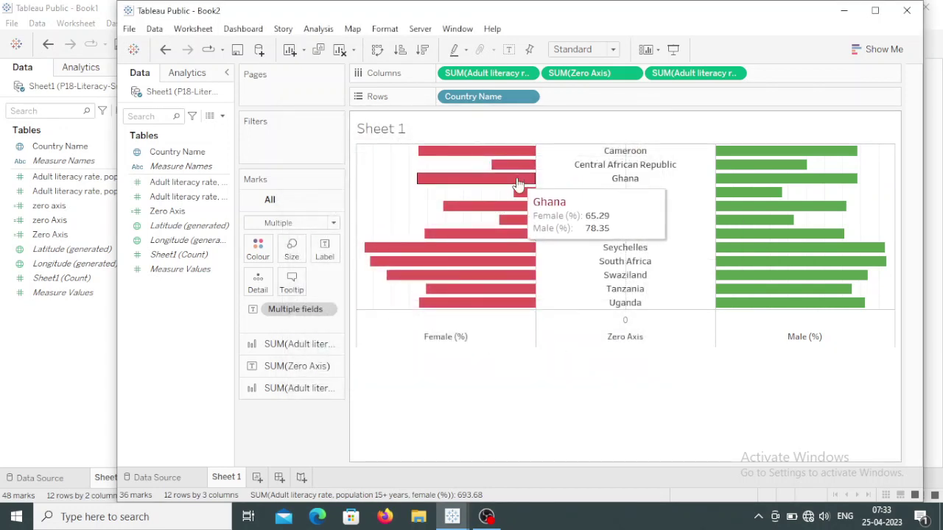
{"action": "mouse_move", "coordinate": [515, 208]}
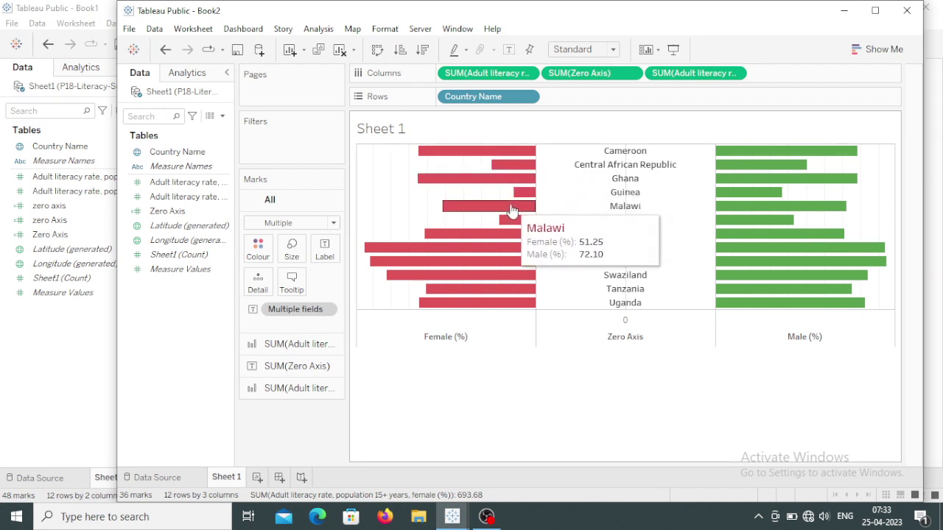
{"action": "mouse_move", "coordinate": [518, 298]}
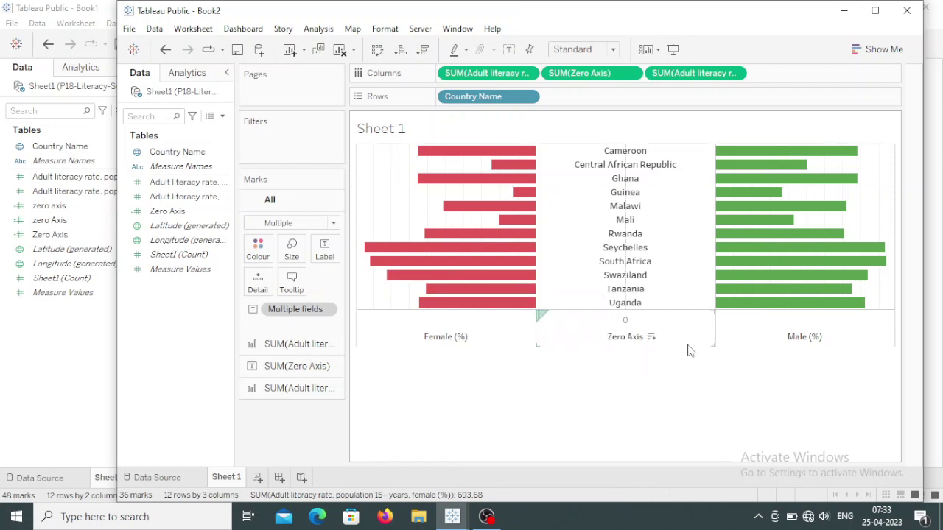
Clear the title of the central Zero Axis and set its major tick marks to None.
{"action": "mouse_move", "coordinate": [654, 342]}
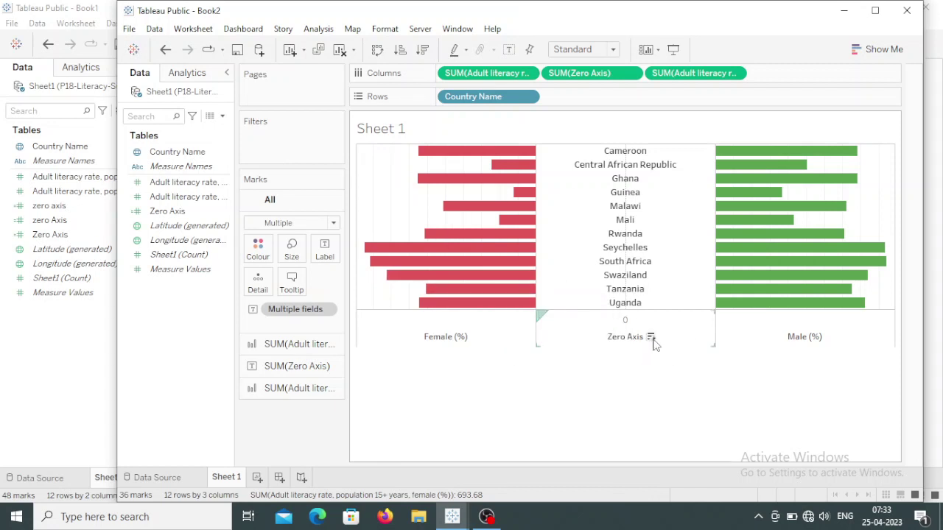
{"action": "right_click", "coordinate": [597, 338]}
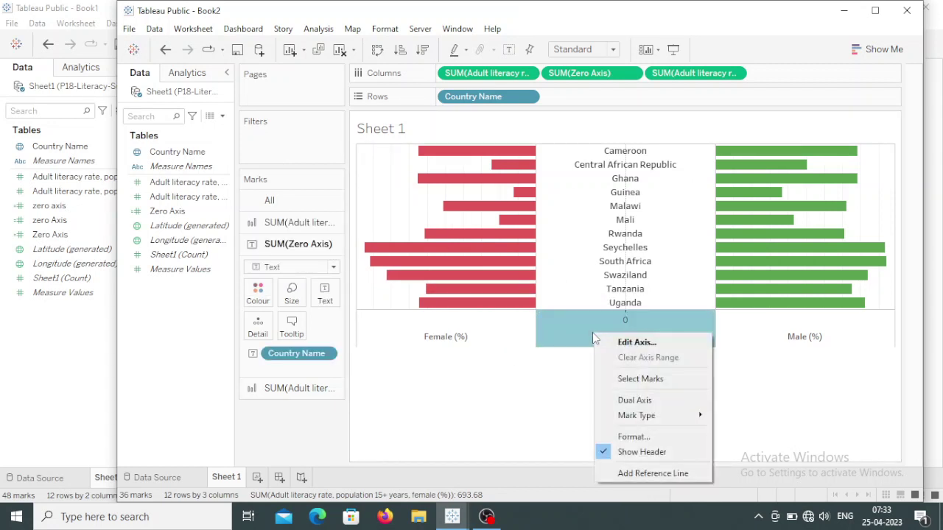
{"action": "left_click", "coordinate": [576, 377]}
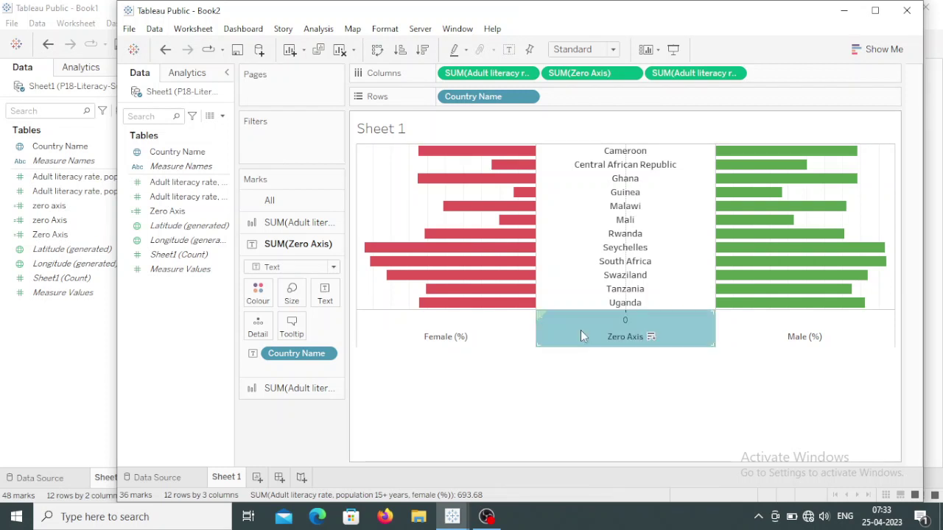
{"action": "right_click", "coordinate": [581, 336]}
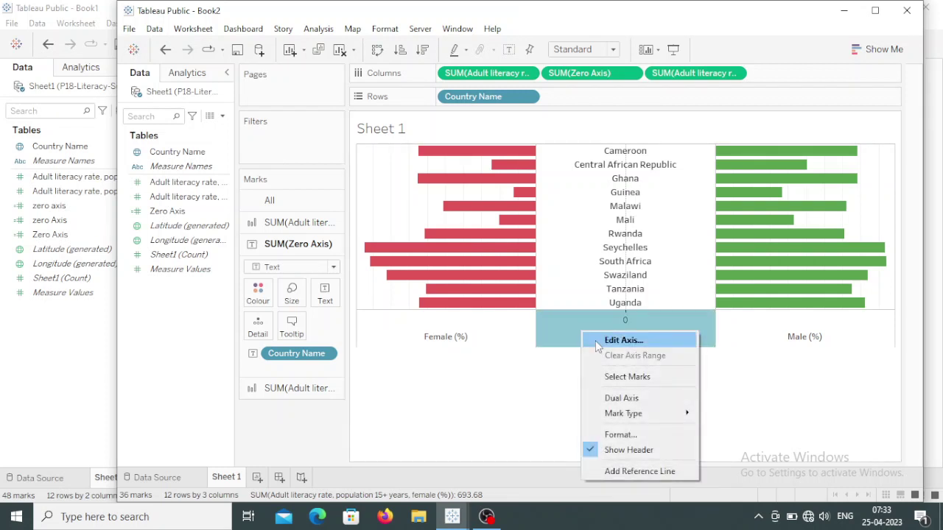
{"action": "left_click", "coordinate": [596, 342]}
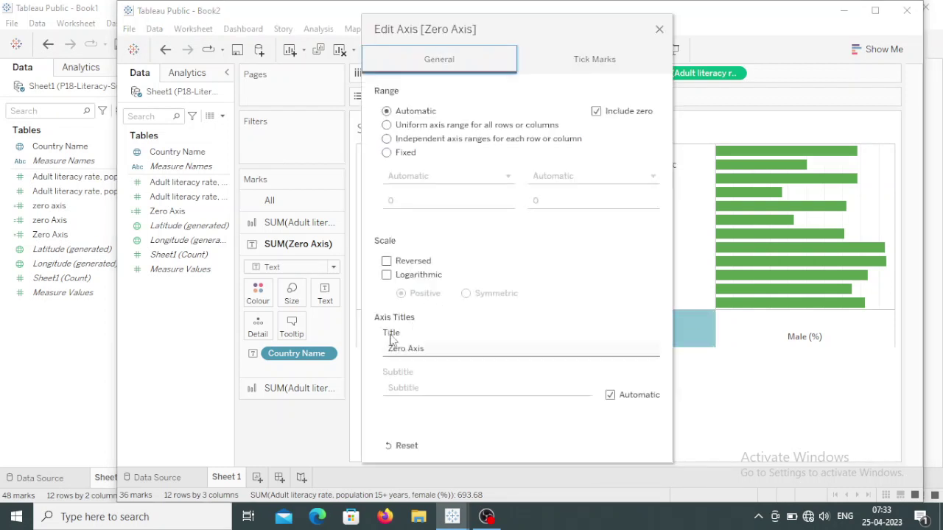
{"action": "left_click", "coordinate": [430, 349]}
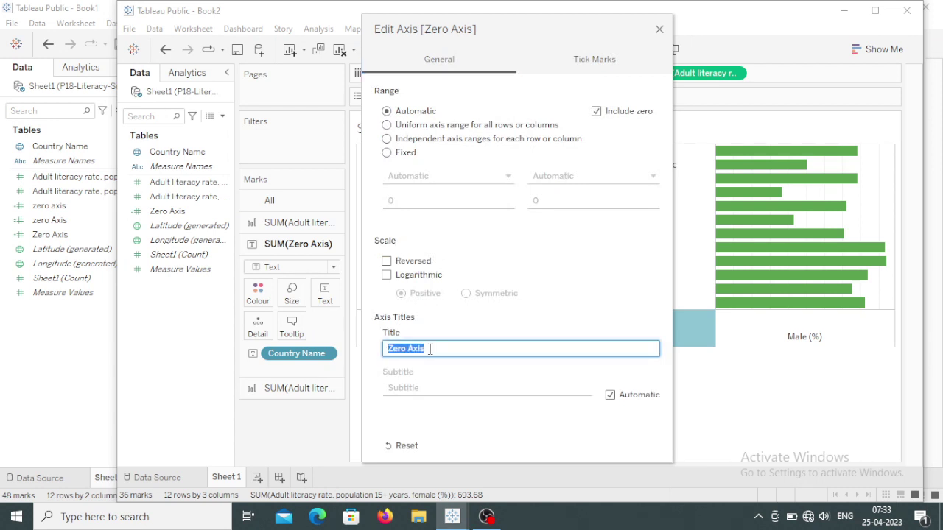
{"action": "key", "text": "BackSpace"}
{"action": "left_click", "coordinate": [594, 61]}
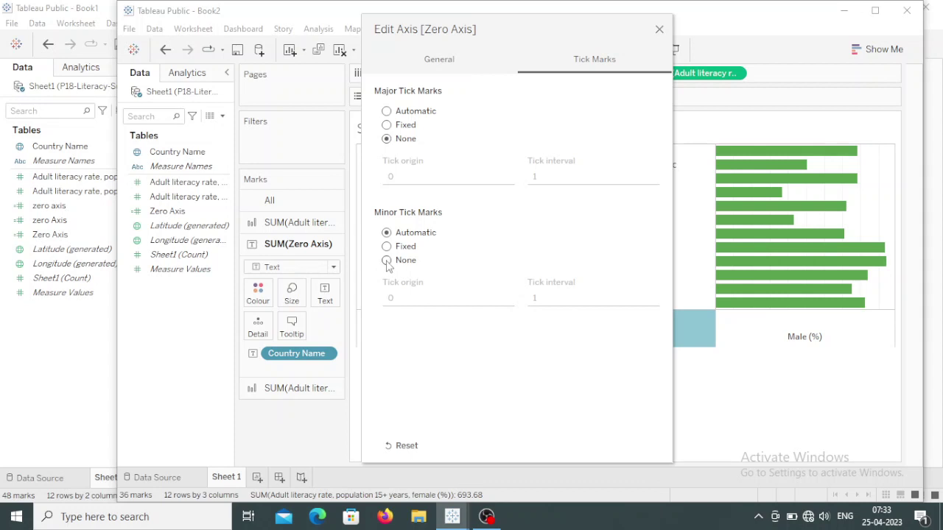
{"action": "left_click", "coordinate": [659, 30]}
{"action": "left_click", "coordinate": [549, 413]}
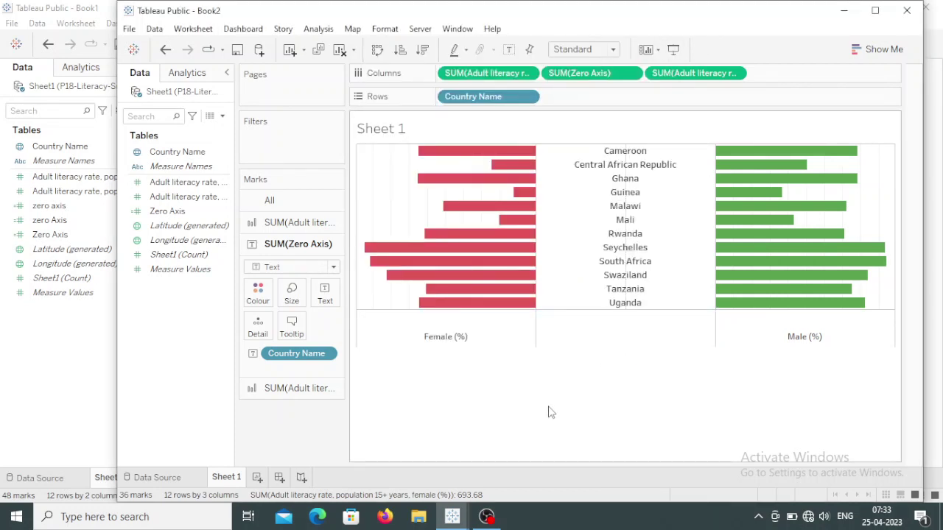
{"action": "left_click", "coordinate": [874, 11]}
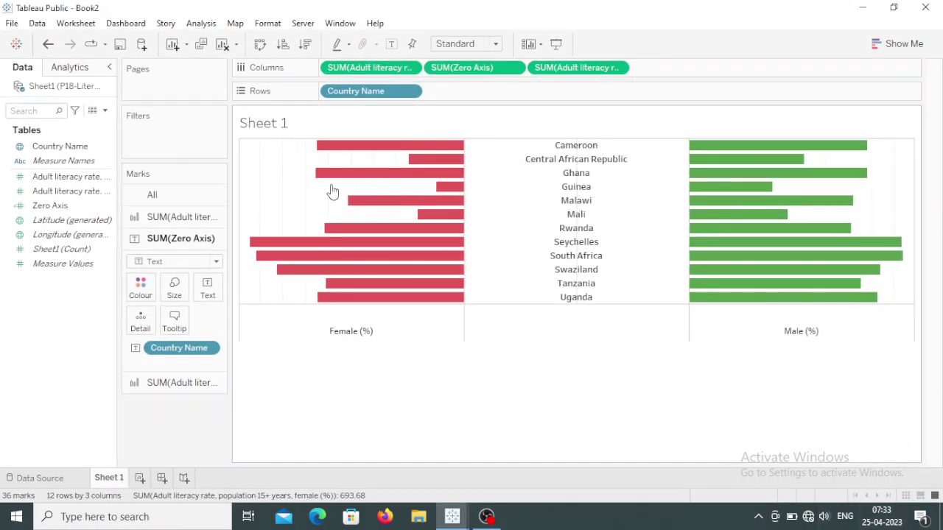
{"action": "left_click", "coordinate": [894, 8]}
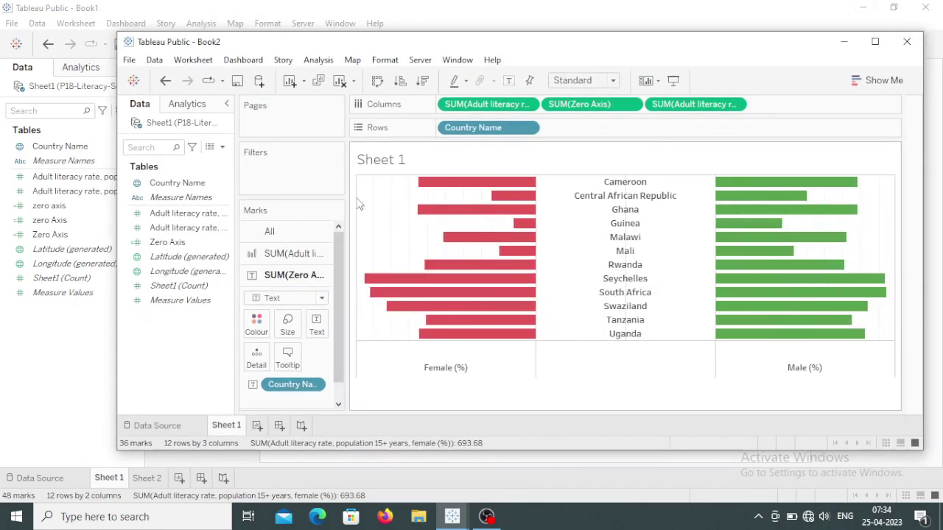
Set the worksheet's Grand Total pane and header borders to None, widening the formatting area to show the full options.
{"action": "left_click", "coordinate": [290, 233]}
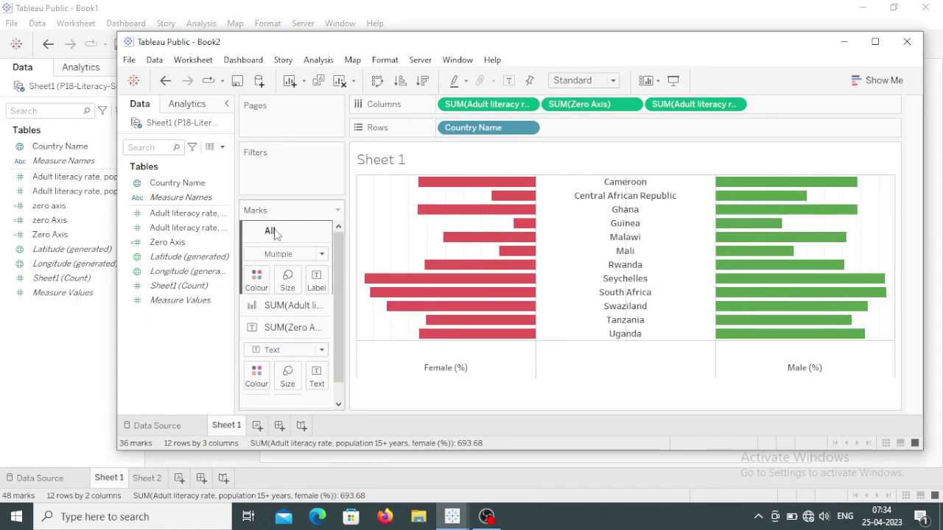
{"action": "right_click", "coordinate": [382, 221]}
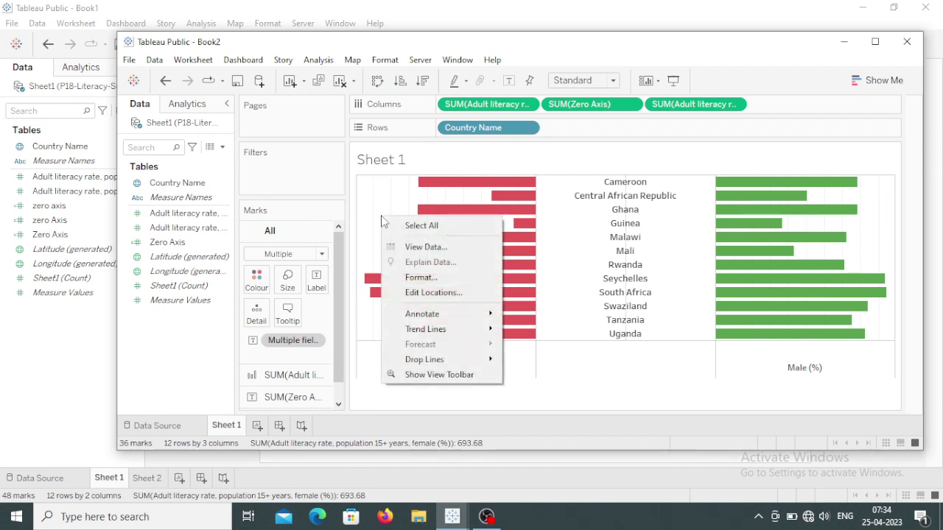
{"action": "left_click", "coordinate": [426, 278]}
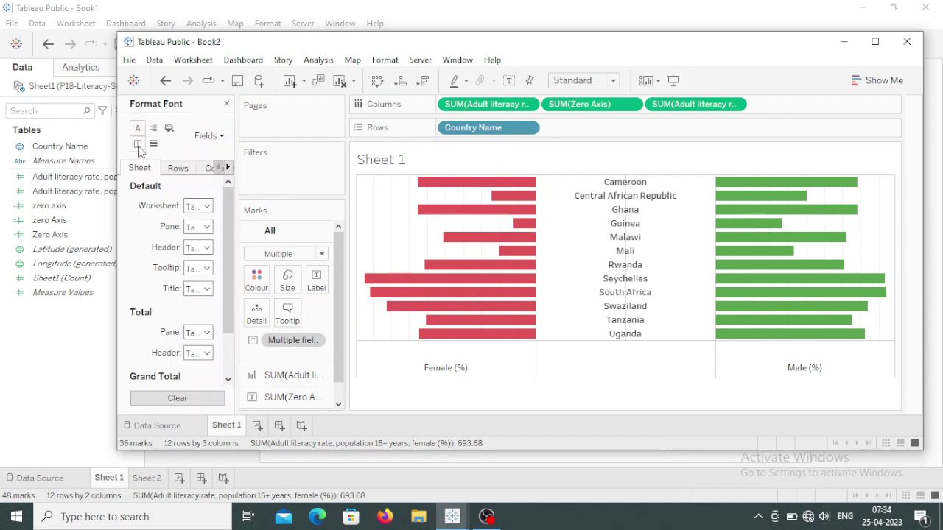
{"action": "left_click", "coordinate": [137, 144]}
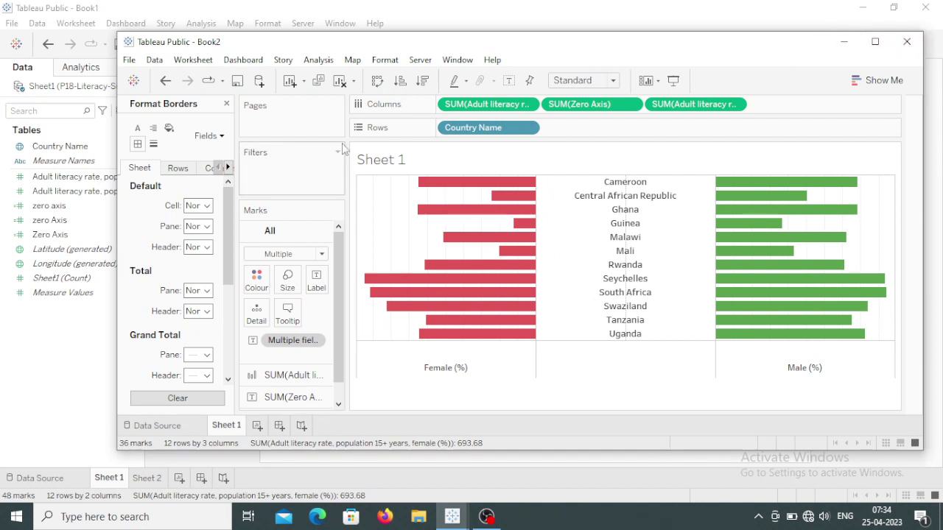
{"action": "left_click_drag", "start_coordinate": [237, 134], "coordinate": [296, 133]}
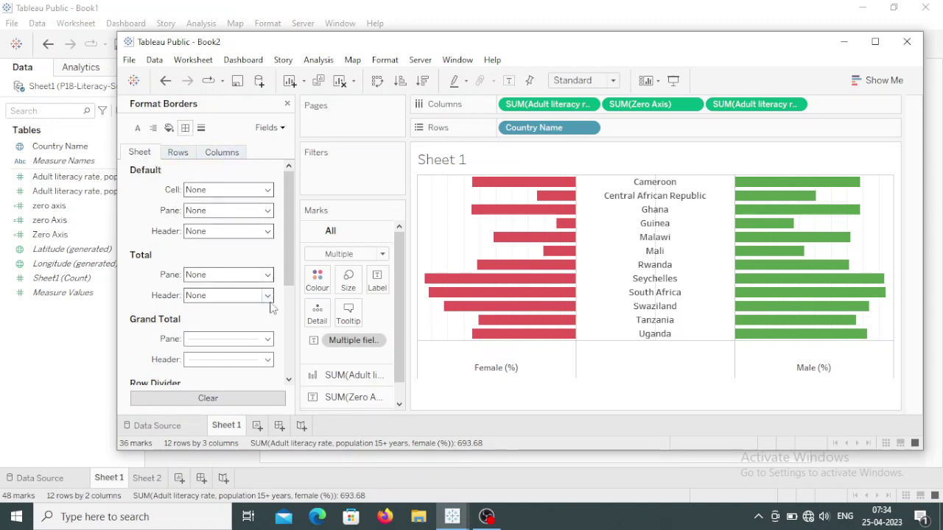
{"action": "left_click", "coordinate": [268, 339]}
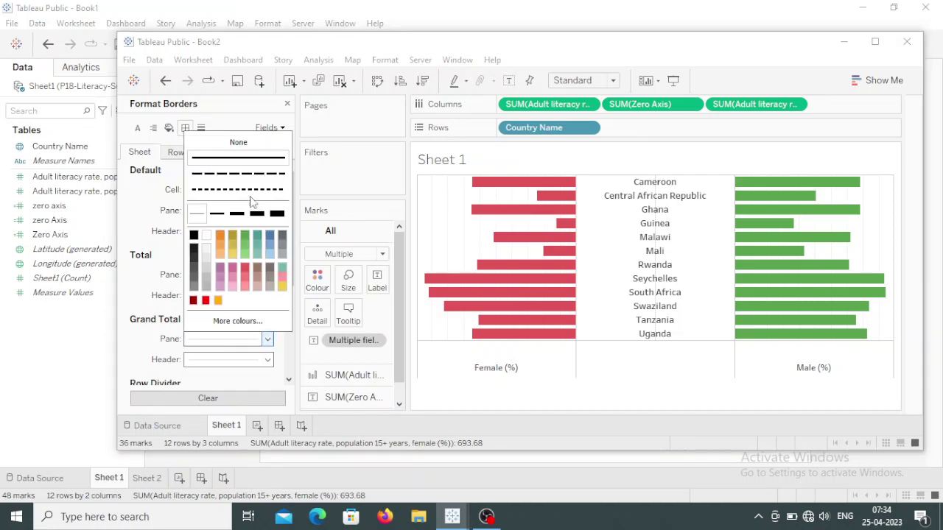
{"action": "left_click", "coordinate": [266, 359]}
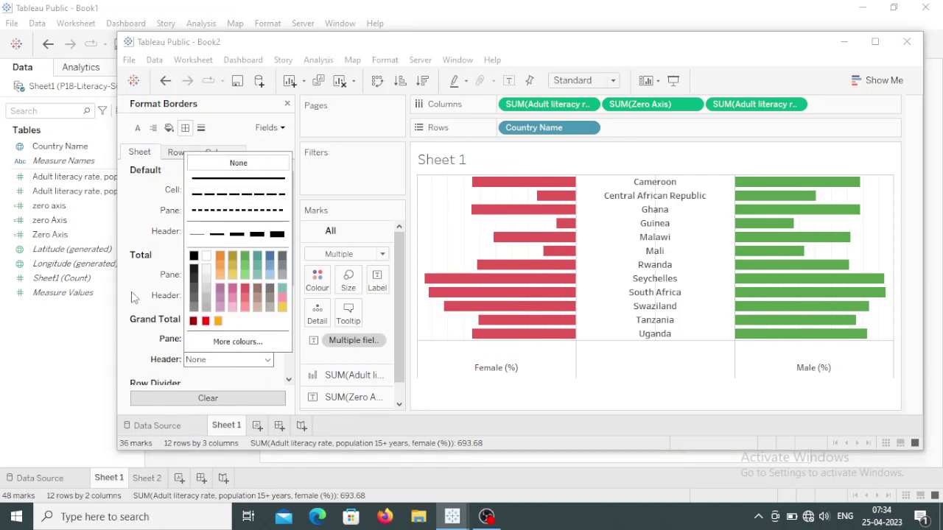
Set the worksheet's Row Divider and Column Divider borders to None for both pane and header.
{"action": "scroll", "coordinate": [213, 311], "scroll_direction": "down", "scroll_amount": 3}
{"action": "left_click", "coordinate": [248, 320]}
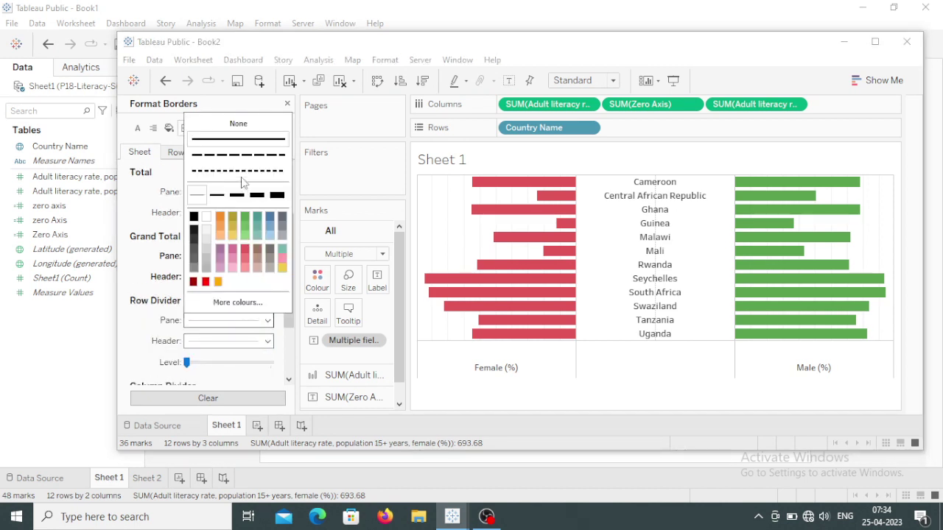
{"action": "left_click", "coordinate": [238, 124]}
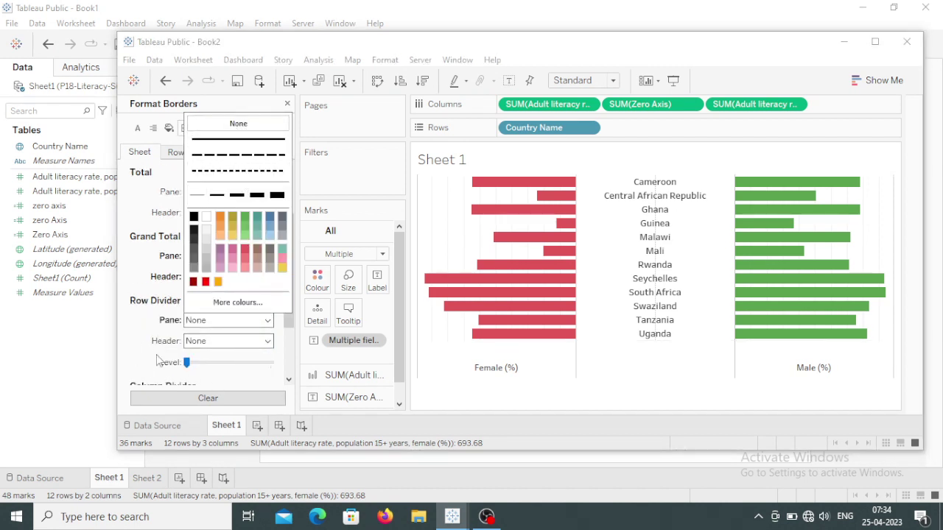
{"action": "scroll", "coordinate": [162, 364], "scroll_direction": "down", "scroll_amount": 2}
{"action": "left_click", "coordinate": [240, 325]}
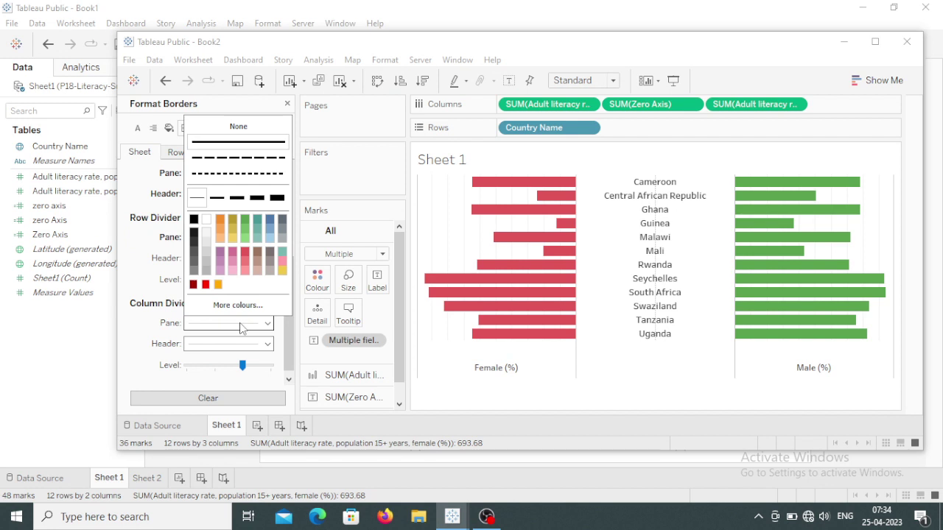
{"action": "left_click", "coordinate": [267, 126]}
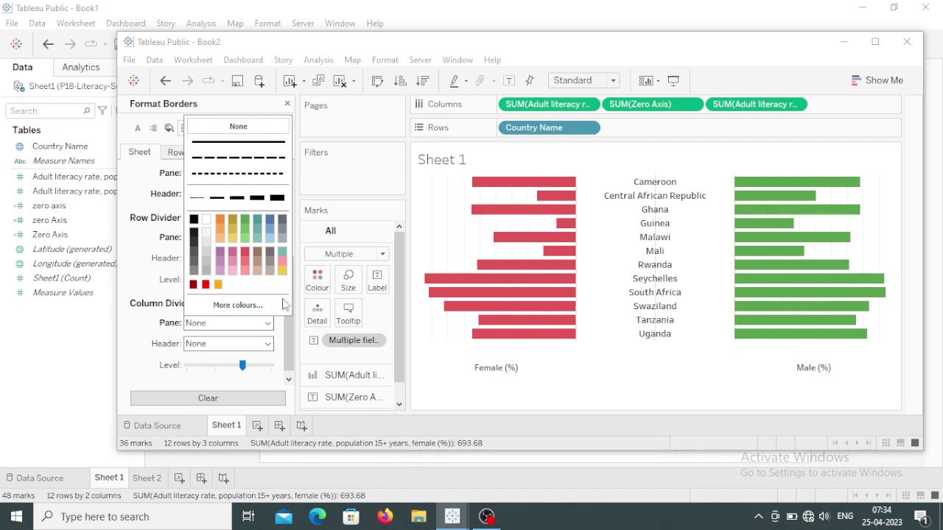
{"action": "left_click", "coordinate": [130, 346]}
Check the border settings for the whole sheet, the rows and the columns, including totals and dividers.
{"action": "scroll", "coordinate": [184, 330], "scroll_direction": "up", "scroll_amount": 4}
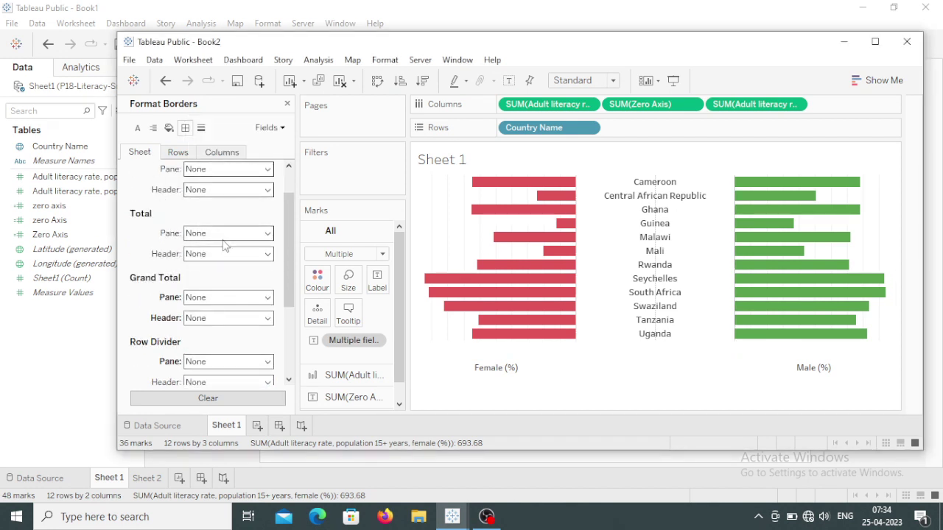
{"action": "scroll", "coordinate": [213, 221], "scroll_direction": "up", "scroll_amount": 2}
{"action": "scroll", "coordinate": [228, 290], "scroll_direction": "down", "scroll_amount": 5}
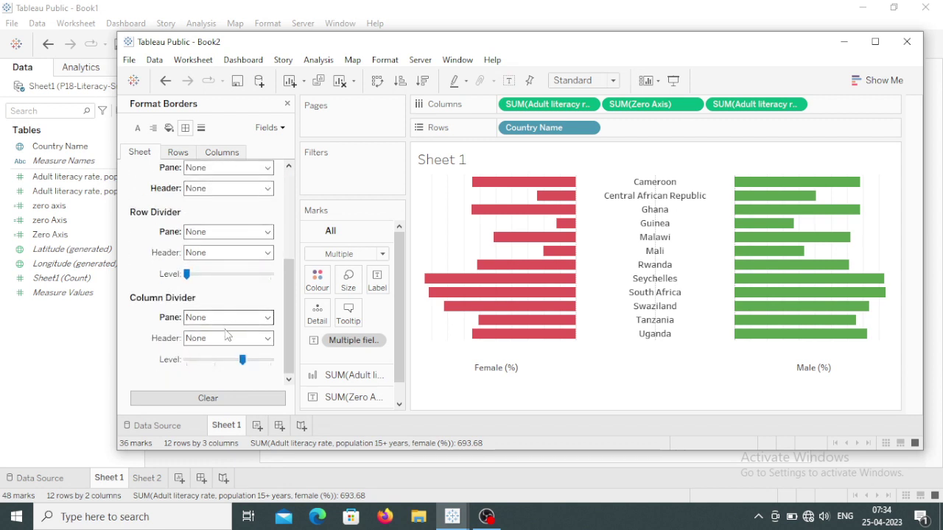
{"action": "scroll", "coordinate": [227, 335], "scroll_direction": "up", "scroll_amount": 5}
{"action": "left_click", "coordinate": [181, 153]}
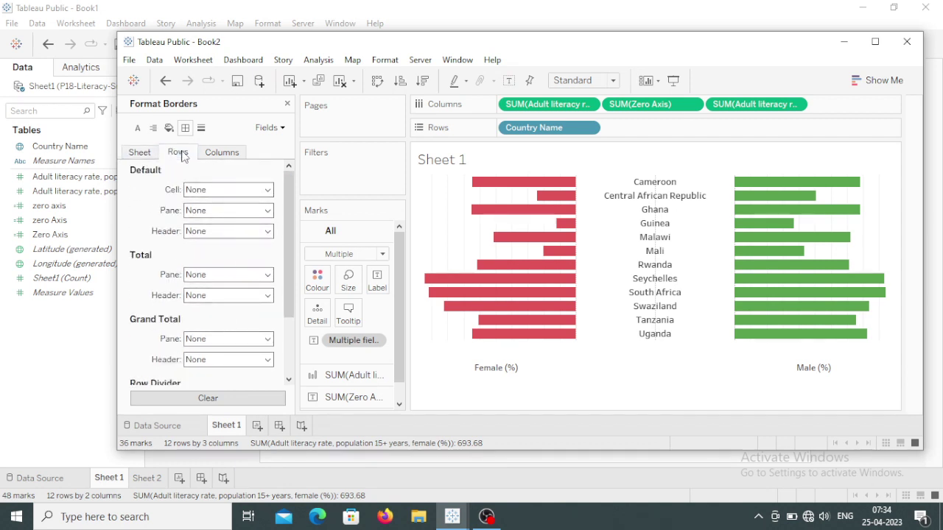
{"action": "scroll", "coordinate": [261, 282], "scroll_direction": "down", "scroll_amount": 3}
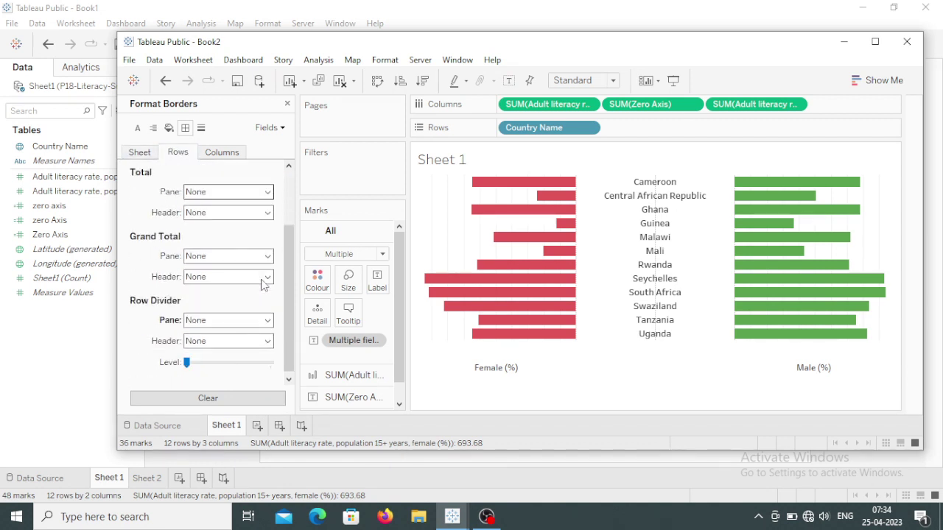
{"action": "scroll", "coordinate": [251, 254], "scroll_direction": "up", "scroll_amount": 3}
{"action": "left_click", "coordinate": [223, 152]}
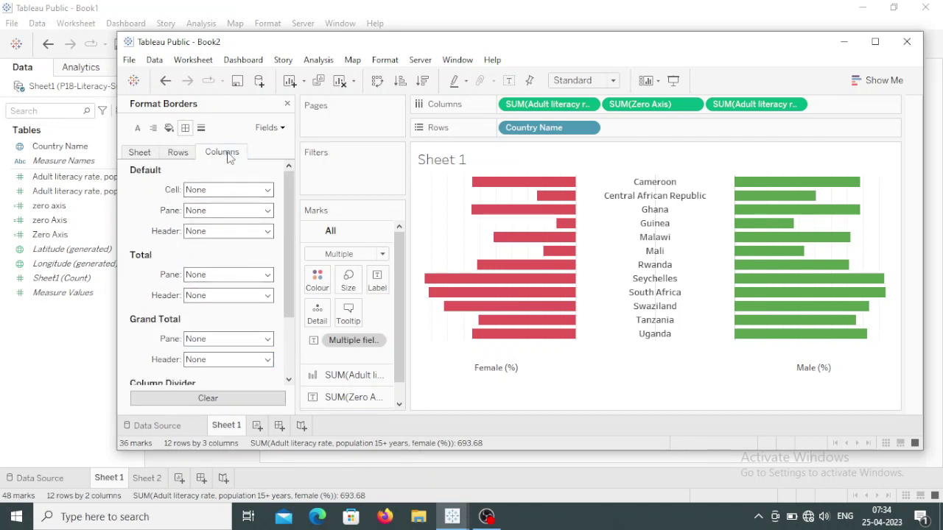
{"action": "scroll", "coordinate": [252, 274], "scroll_direction": "down", "scroll_amount": 3}
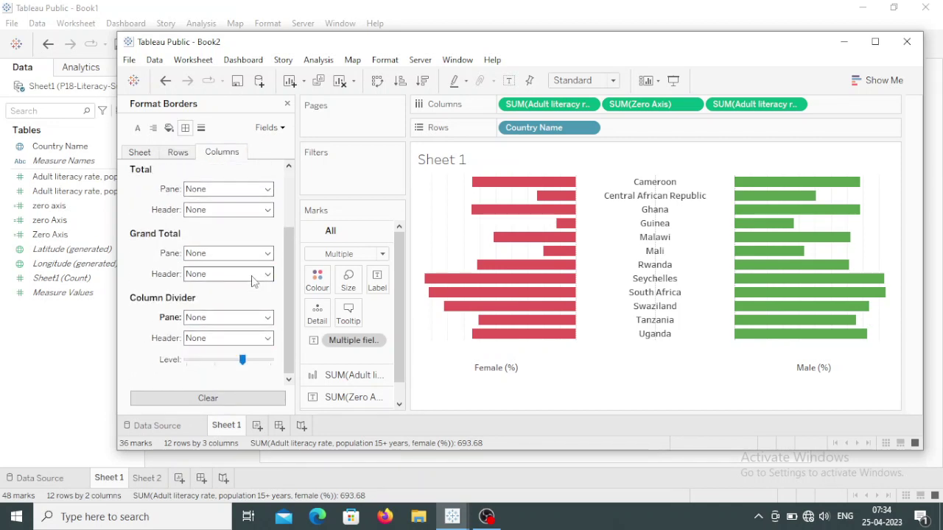
{"action": "scroll", "coordinate": [255, 274], "scroll_direction": "up", "scroll_amount": 3}
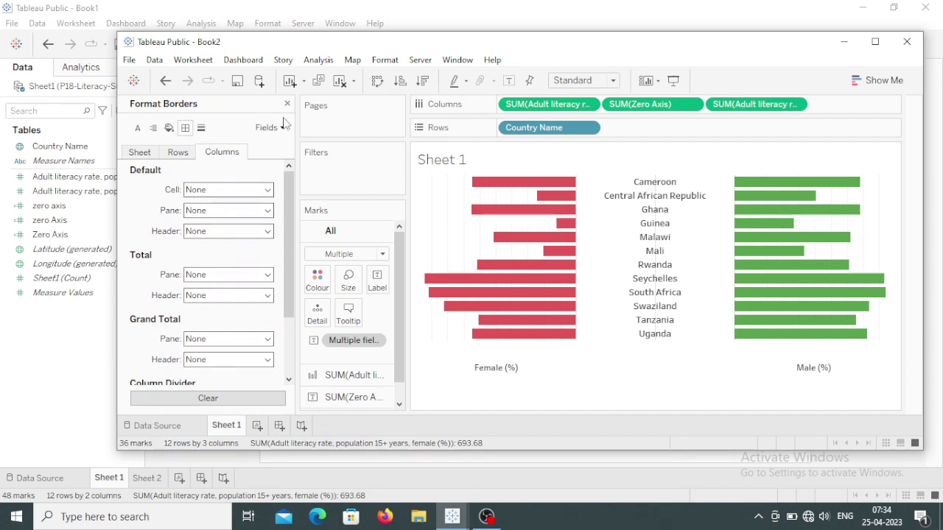
Set the grid lines and zero lines for columns to None.
{"action": "left_click", "coordinate": [202, 129]}
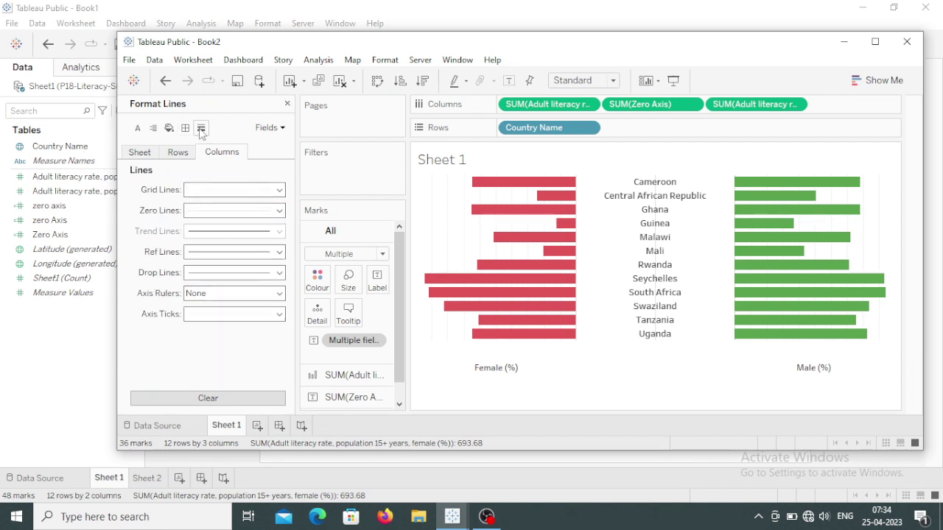
{"action": "left_click", "coordinate": [279, 190]}
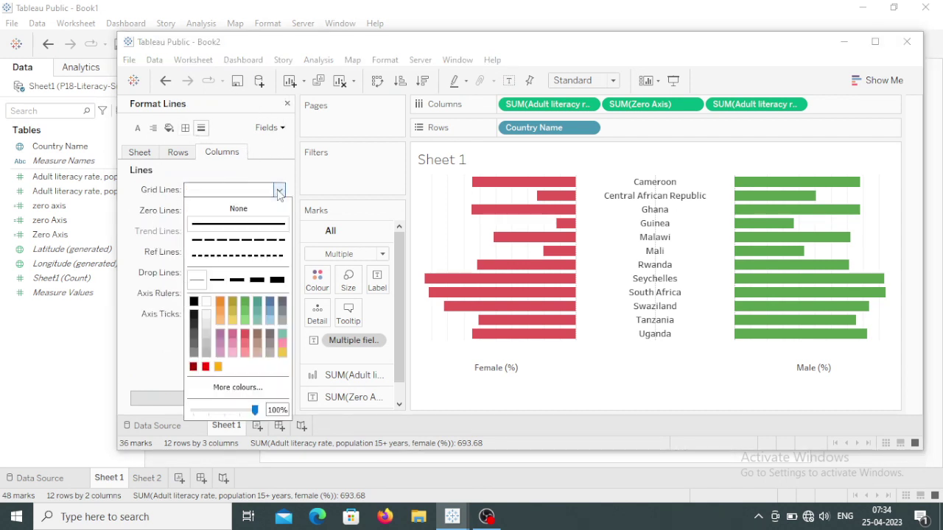
{"action": "left_click", "coordinate": [238, 209]}
{"action": "left_click", "coordinate": [130, 342]}
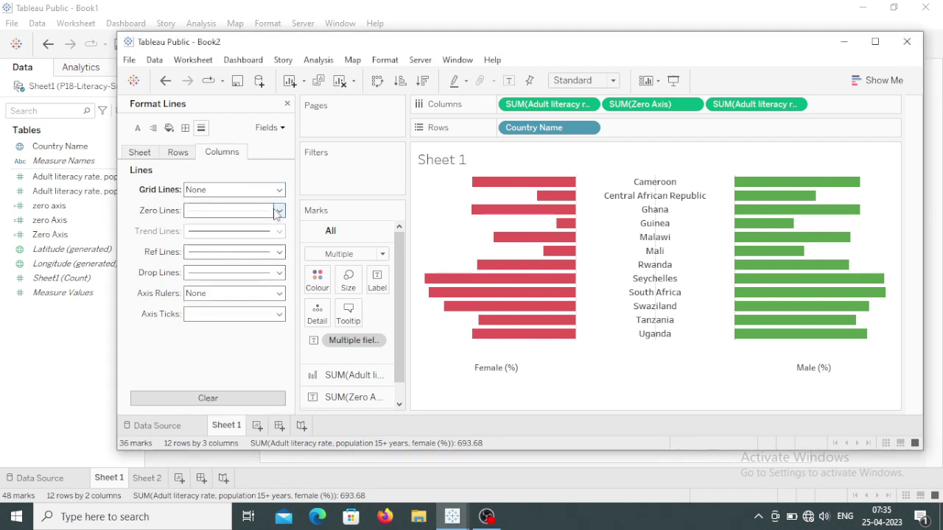
{"action": "left_click", "coordinate": [279, 211]}
{"action": "left_click", "coordinate": [139, 344]}
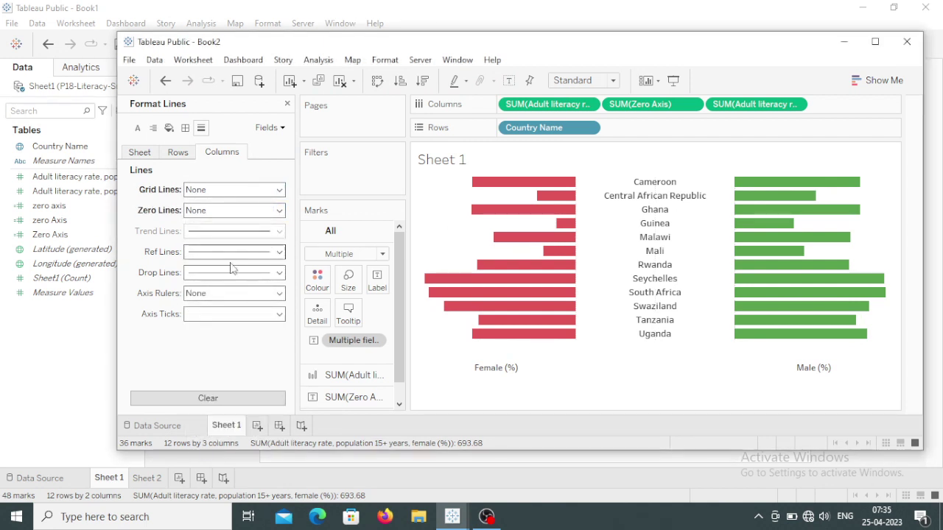
Set the drop lines, axis ticks and reference lines for columns to None.
{"action": "left_click", "coordinate": [279, 273]}
{"action": "left_click", "coordinate": [263, 54]}
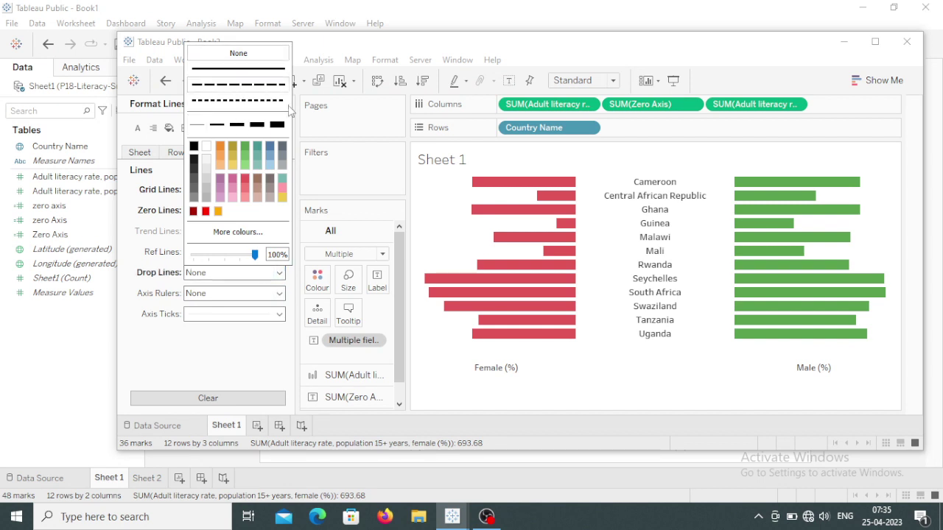
{"action": "left_click", "coordinate": [278, 313]}
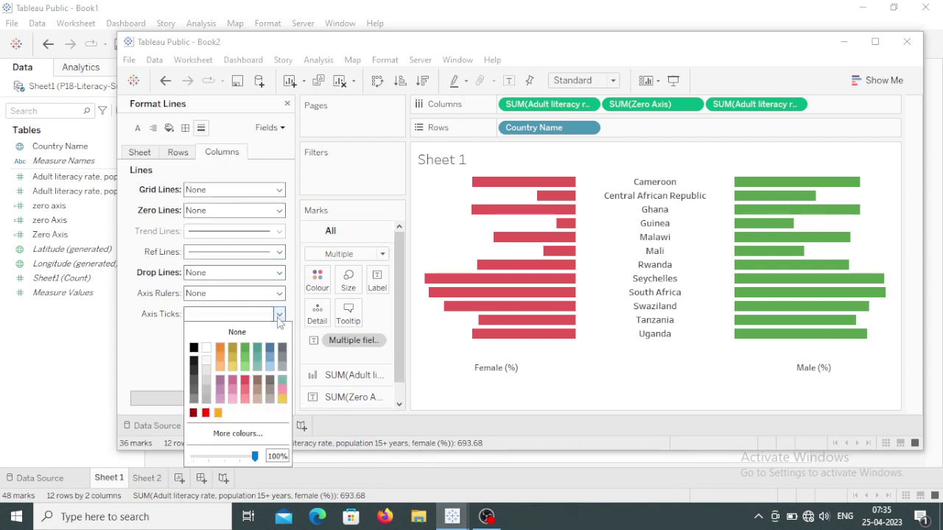
{"action": "left_click", "coordinate": [243, 334]}
{"action": "left_click", "coordinate": [280, 252]}
{"action": "left_click", "coordinate": [280, 252]}
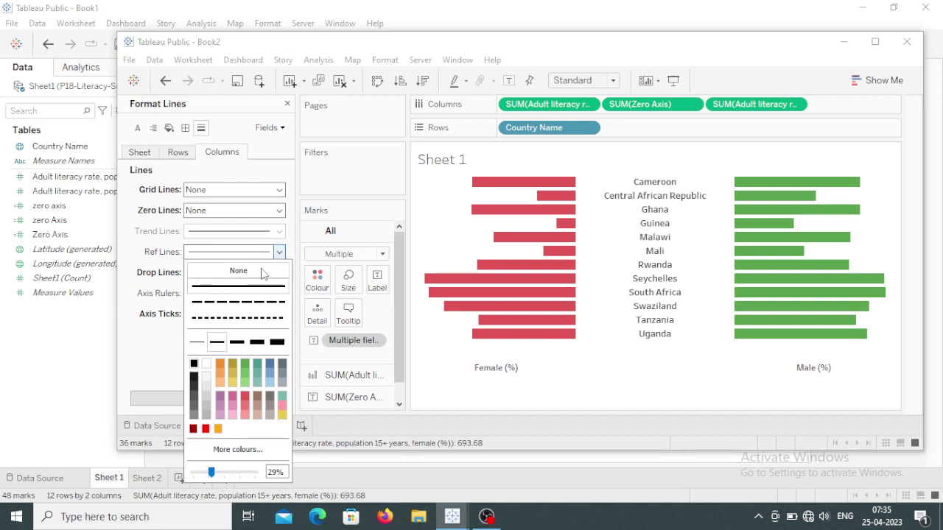
{"action": "left_click", "coordinate": [255, 271]}
{"action": "left_click", "coordinate": [280, 235]}
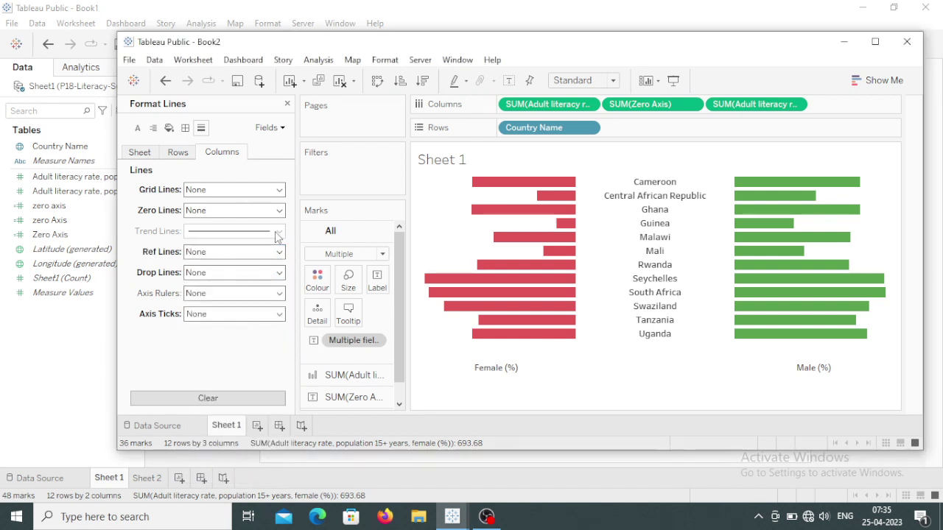
Set the zero lines and reference lines for rows to None.
{"action": "left_click", "coordinate": [180, 153]}
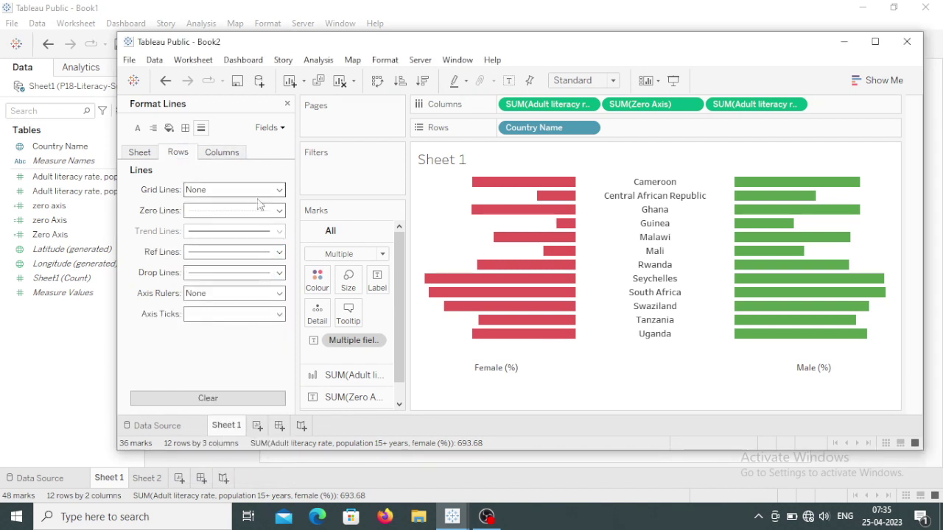
{"action": "left_click", "coordinate": [278, 210]}
{"action": "left_click", "coordinate": [238, 229]}
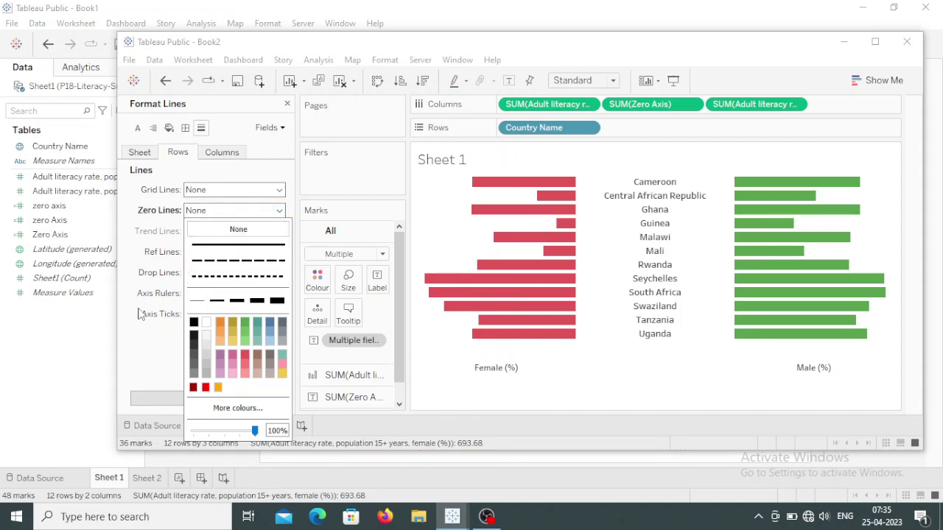
{"action": "left_click", "coordinate": [127, 333]}
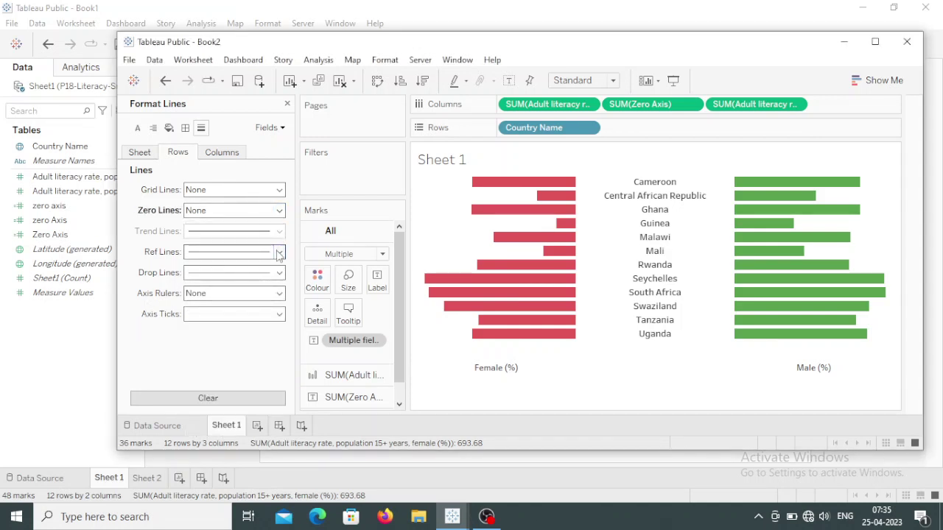
{"action": "left_click", "coordinate": [279, 252]}
{"action": "left_click", "coordinate": [237, 270]}
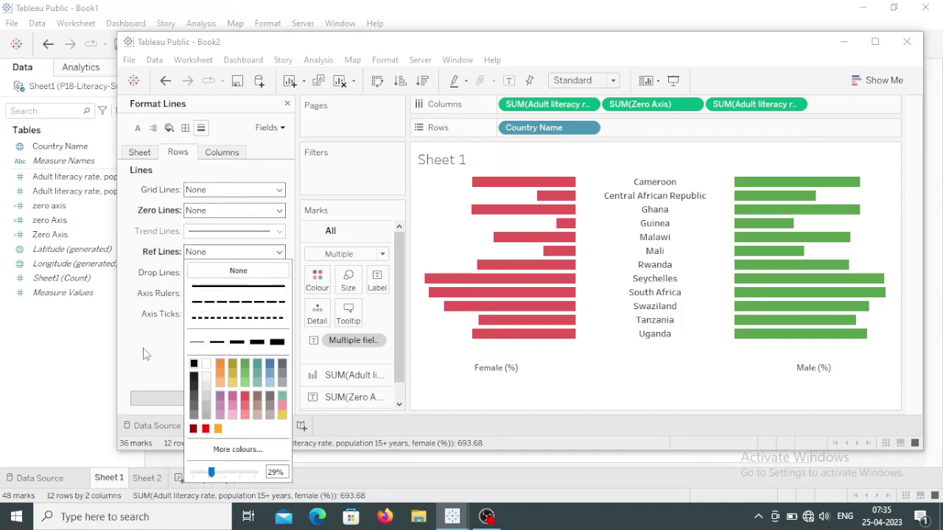
{"action": "left_click", "coordinate": [133, 341]}
Set the drop lines and axis ticks for rows to None.
{"action": "left_click", "coordinate": [279, 273]}
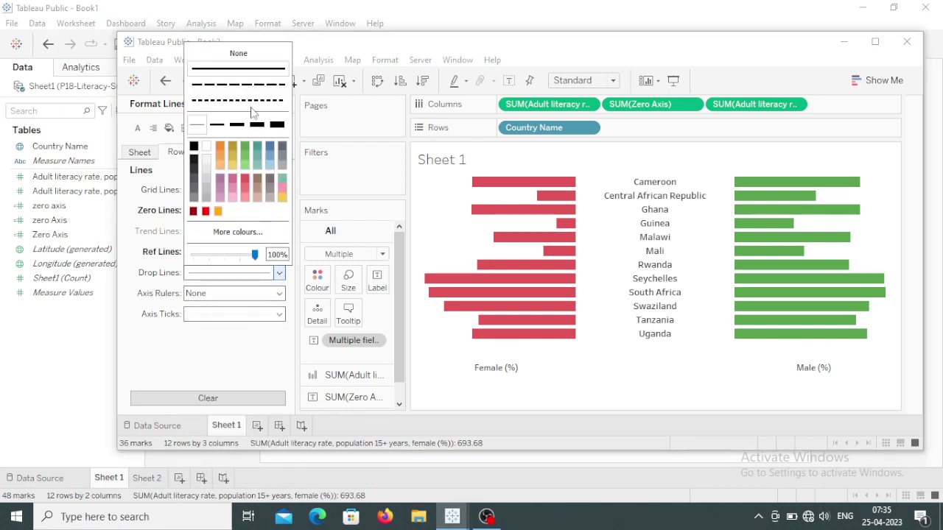
{"action": "left_click", "coordinate": [240, 55]}
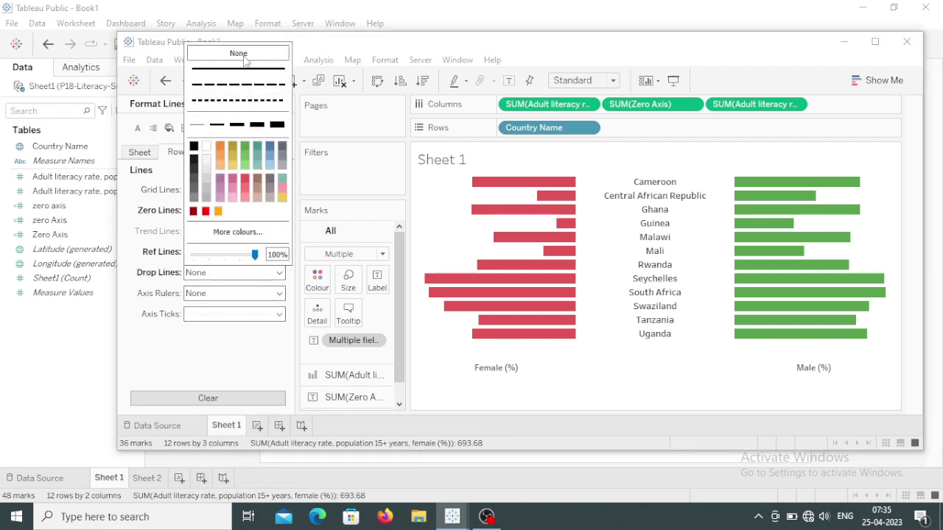
{"action": "left_click", "coordinate": [278, 313]}
{"action": "left_click", "coordinate": [237, 333]}
{"action": "left_click", "coordinate": [136, 363]}
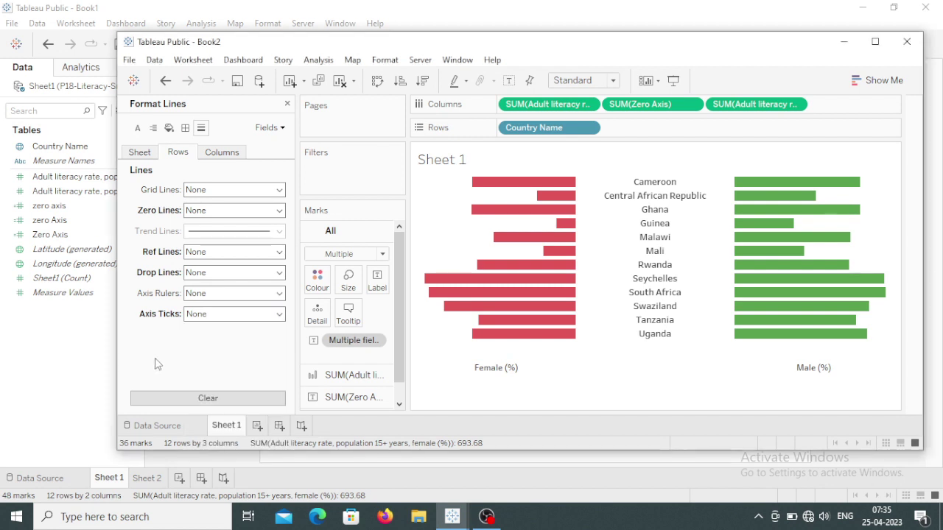
Close the line formatting options and maximize the Book2 window.
{"action": "left_click", "coordinate": [288, 103]}
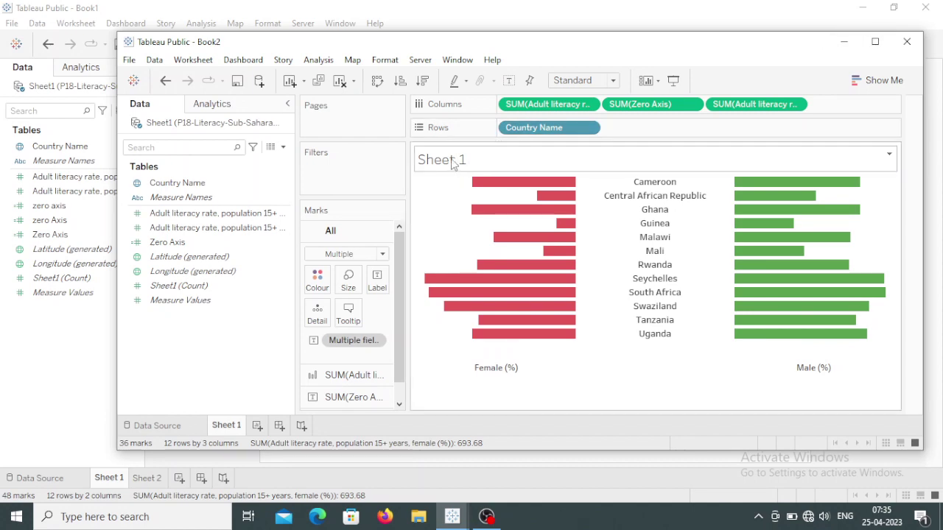
{"action": "left_click", "coordinate": [875, 41]}
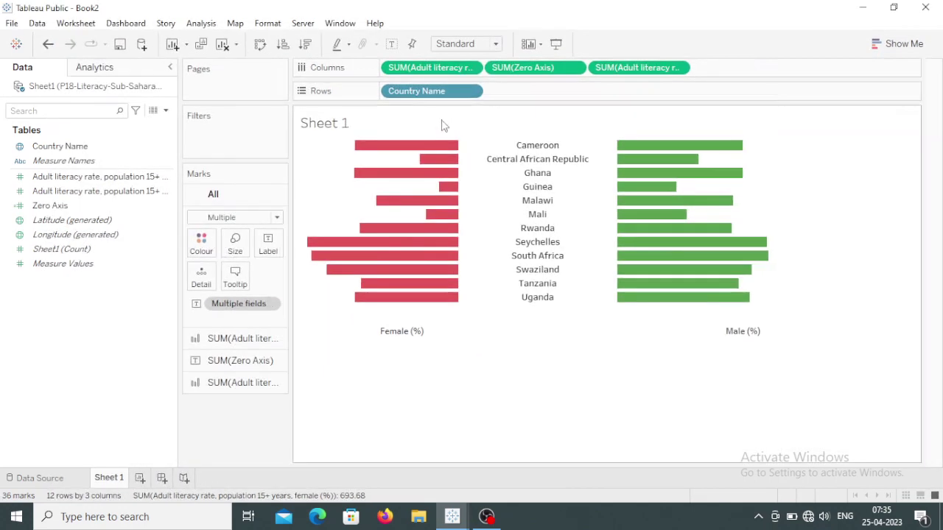
Replace the sheet title with "Adult Literacy Rate" in bold, size 16 text.
{"action": "double_click", "coordinate": [347, 125]}
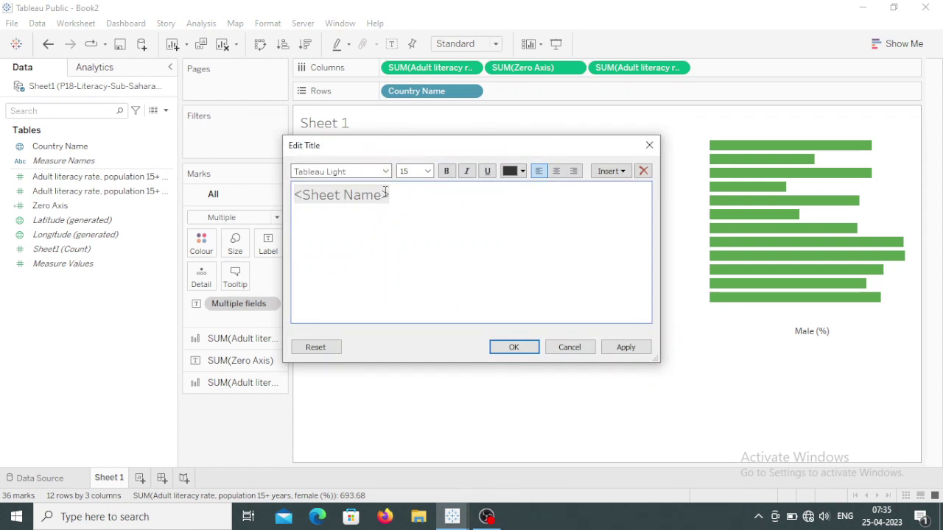
{"action": "key", "text": "ctrl+a"}
{"action": "type", "text": "A"}
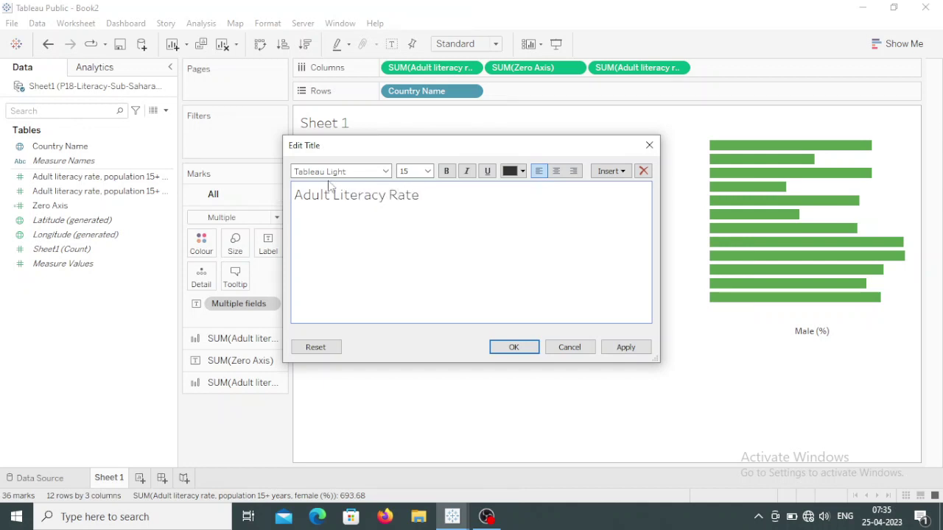
{"action": "left_click_drag", "start_coordinate": [293, 195], "coordinate": [446, 204]}
{"action": "left_click", "coordinate": [427, 171]}
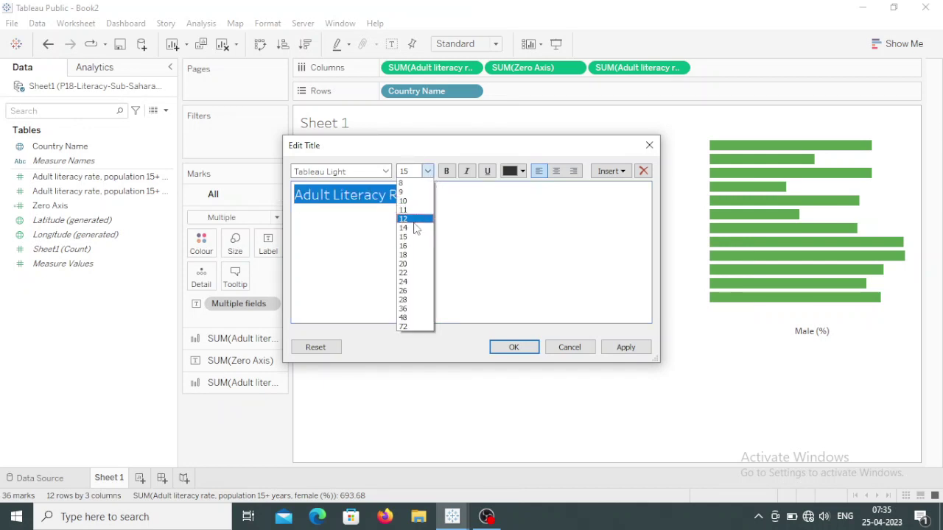
{"action": "left_click", "coordinate": [408, 246]}
{"action": "left_click", "coordinate": [446, 171]}
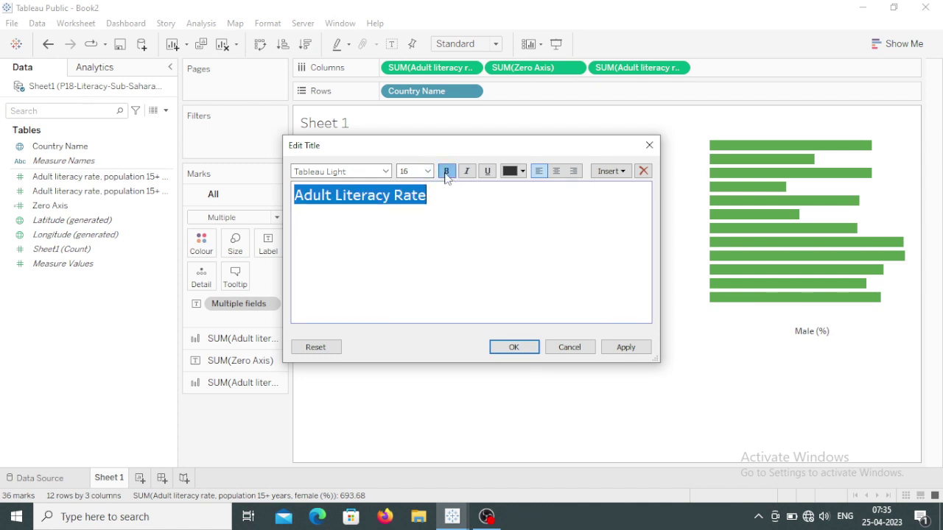
{"action": "left_click", "coordinate": [626, 347]}
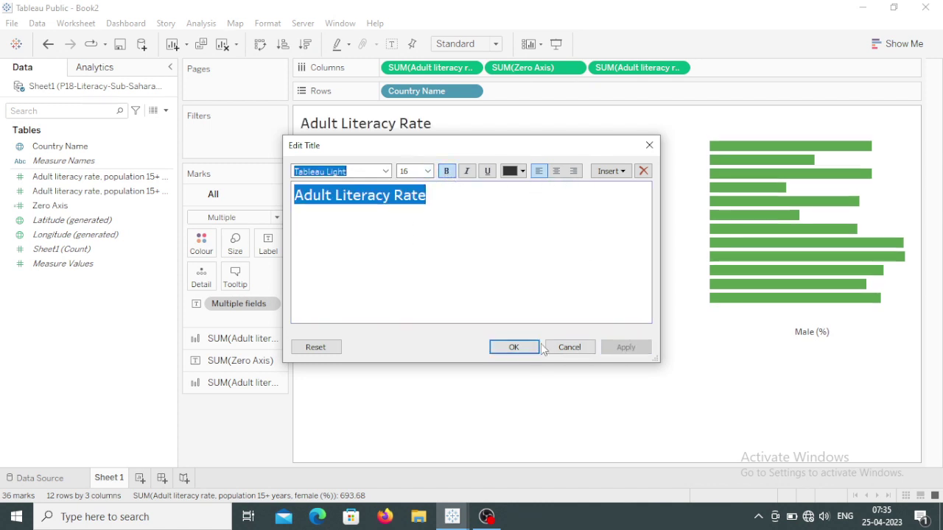
{"action": "left_click", "coordinate": [513, 348]}
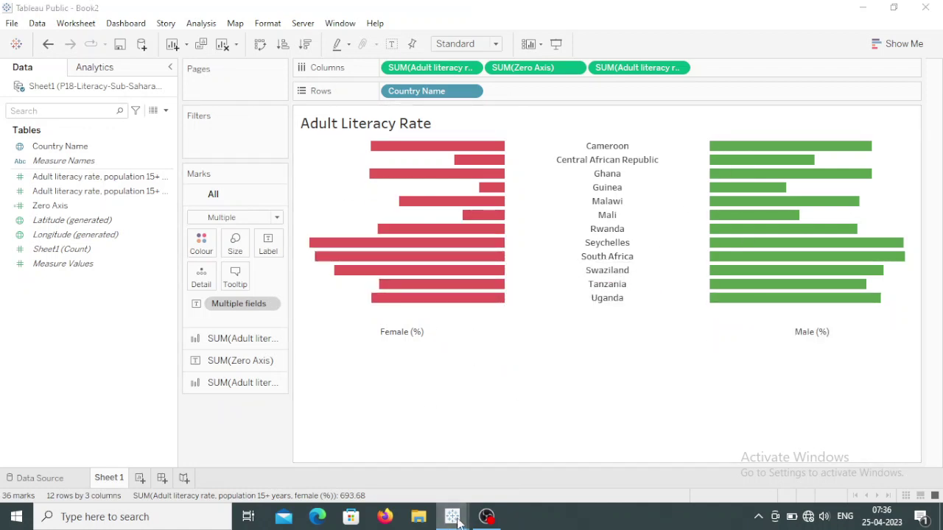
Switch to the Book1 workbook to examine its finished butterfly chart, and return to Book2.
{"action": "left_click", "coordinate": [375, 452]}
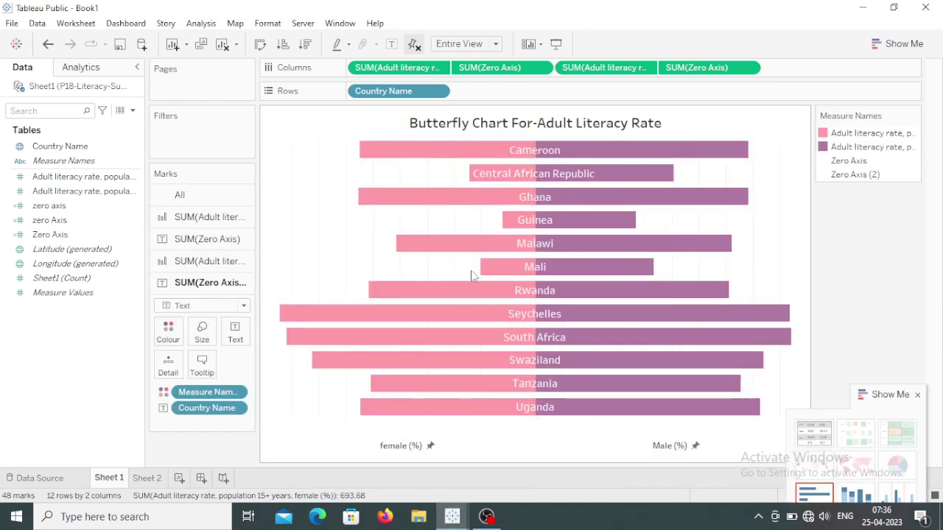
{"action": "mouse_move", "coordinate": [452, 517]}
{"action": "left_click", "coordinate": [513, 452]}
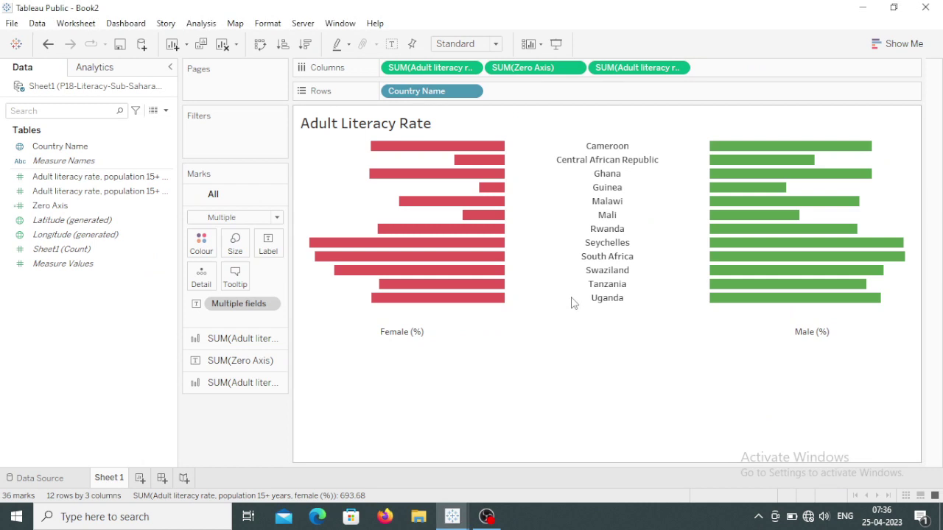
Make SUM(Zero Axis) a dual axis with the female literacy measure.
{"action": "left_click", "coordinate": [535, 68]}
{"action": "left_click", "coordinate": [574, 68]}
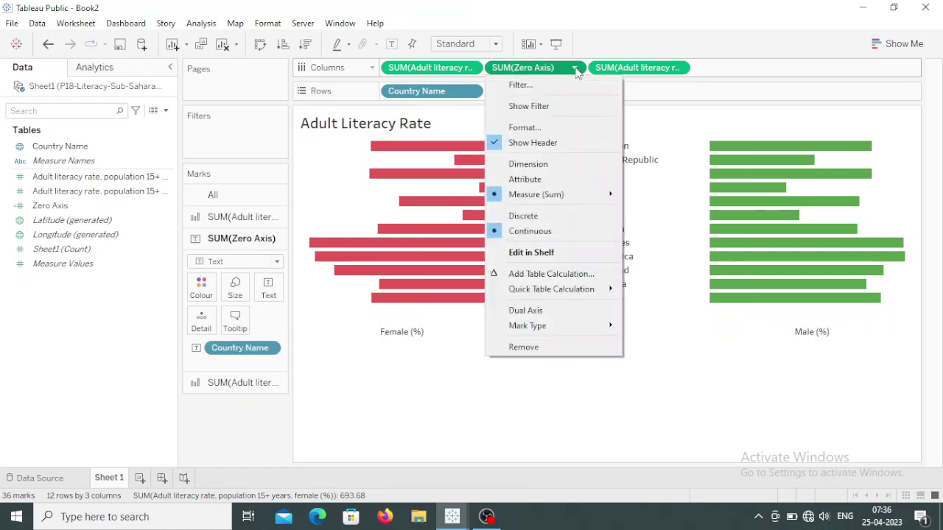
{"action": "left_click", "coordinate": [555, 313]}
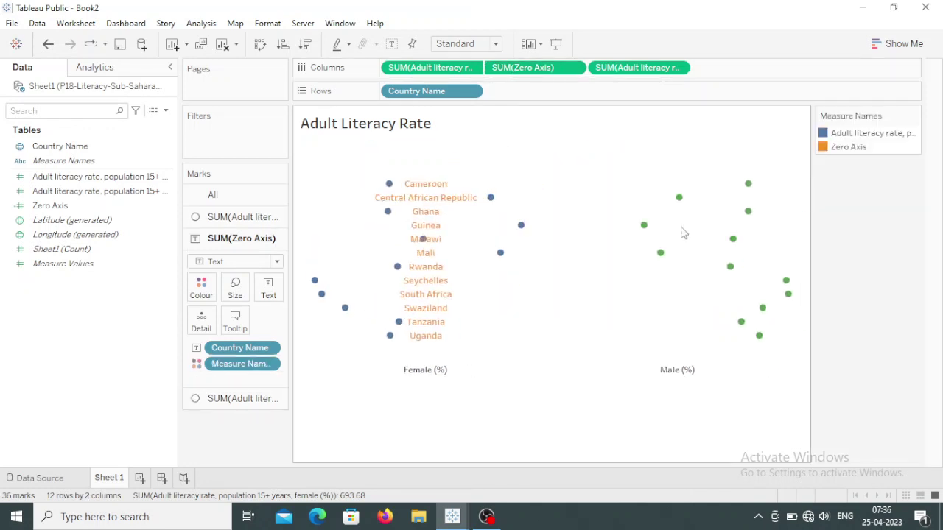
Set the mark type of both the female and the male literacy rate measures to Bar.
{"action": "left_click", "coordinate": [225, 197]}
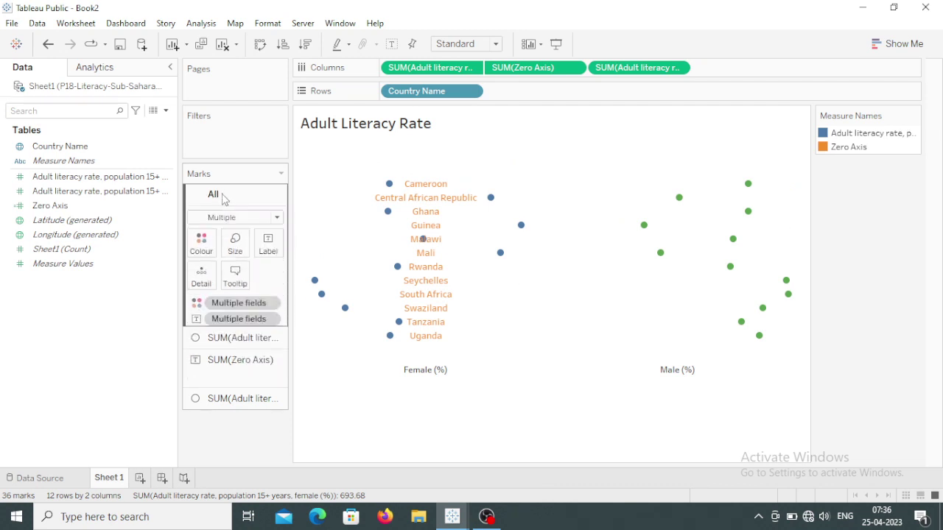
{"action": "left_click", "coordinate": [255, 340]}
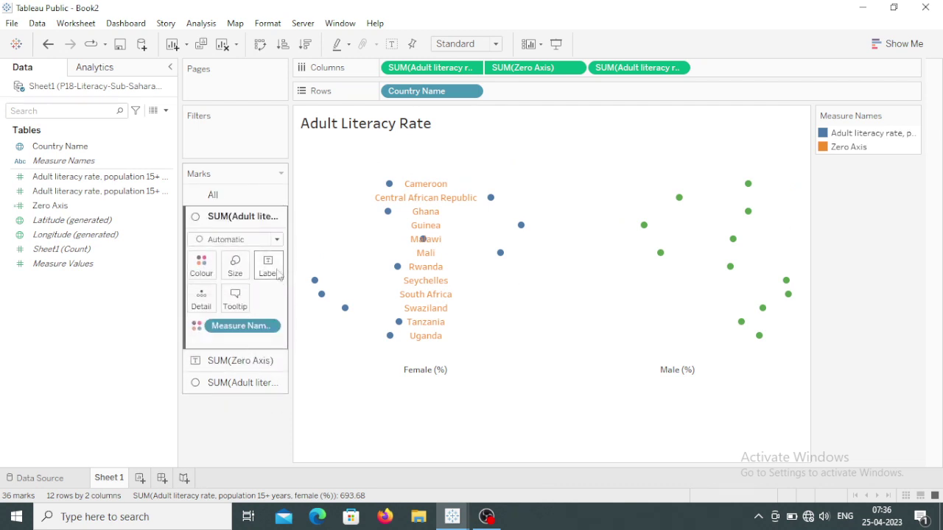
{"action": "left_click", "coordinate": [235, 239]}
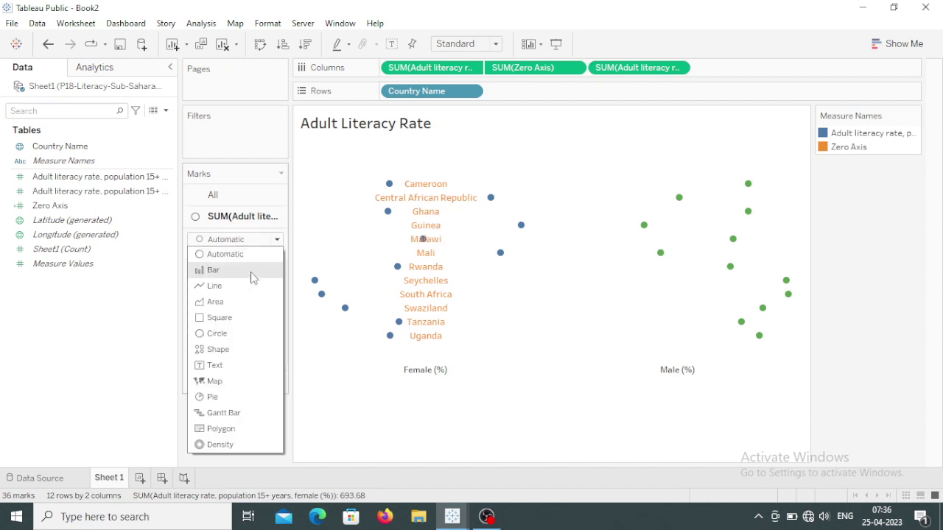
{"action": "left_click", "coordinate": [226, 271]}
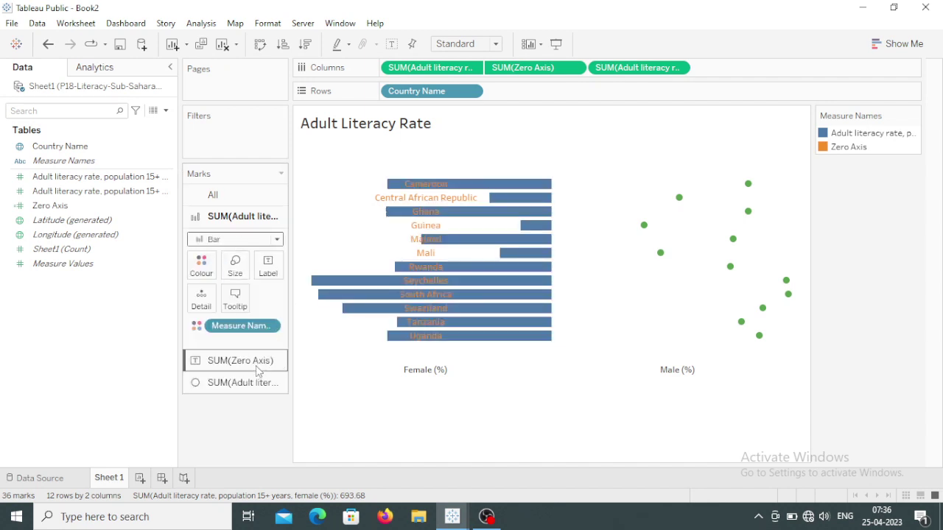
{"action": "left_click", "coordinate": [244, 384]}
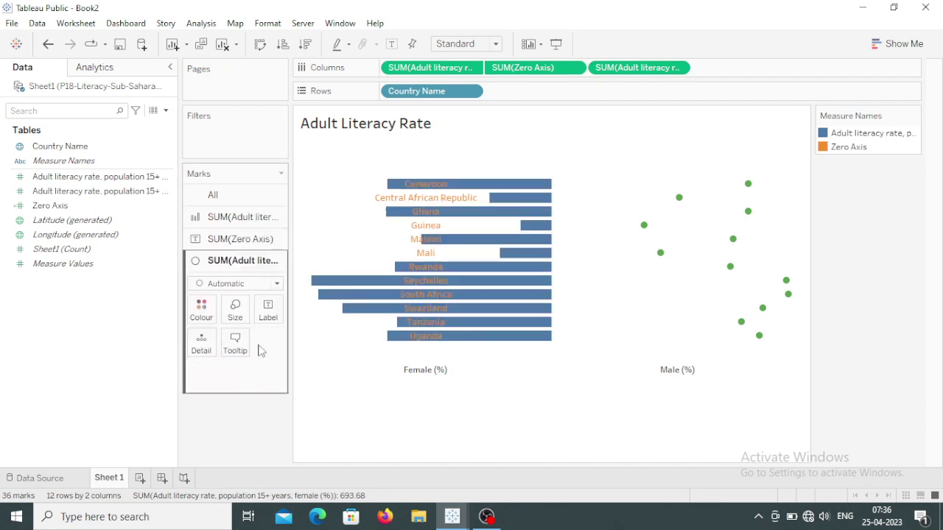
{"action": "left_click", "coordinate": [274, 284]}
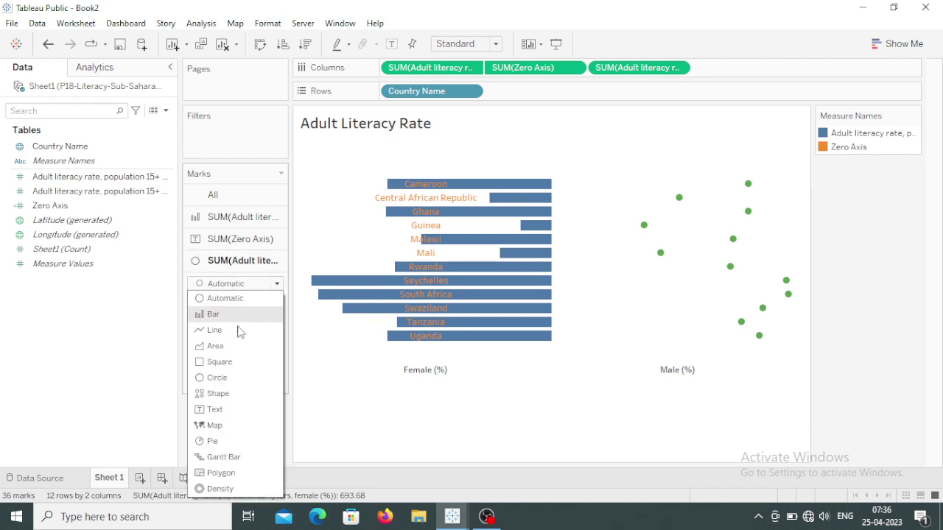
{"action": "key", "text": "Escape"}
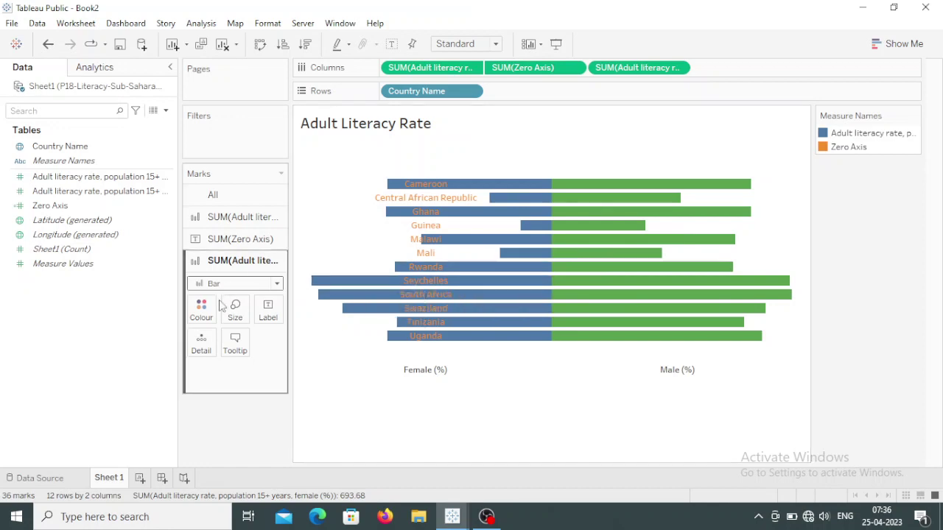
Colour the female adult literacy rate bars red using the Automatic palette.
{"action": "left_click", "coordinate": [251, 221]}
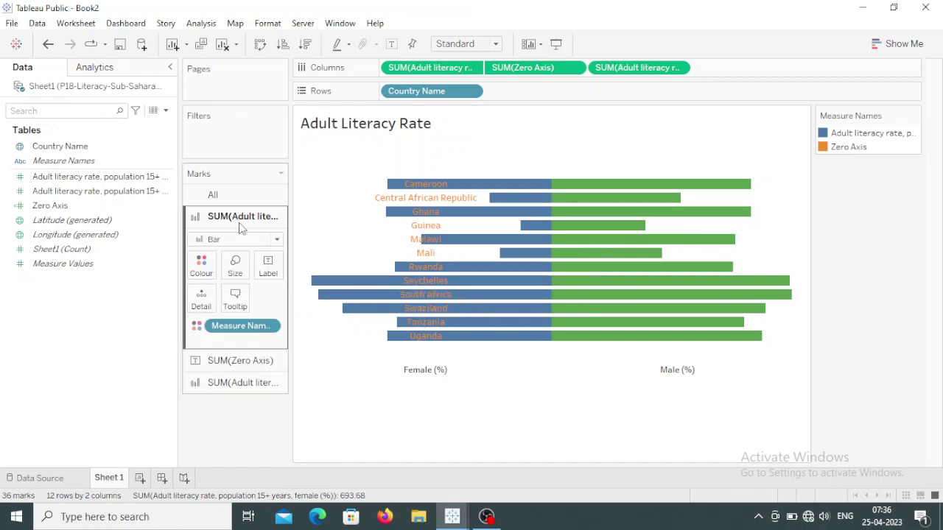
{"action": "left_click", "coordinate": [201, 266]}
{"action": "left_click", "coordinate": [249, 309]}
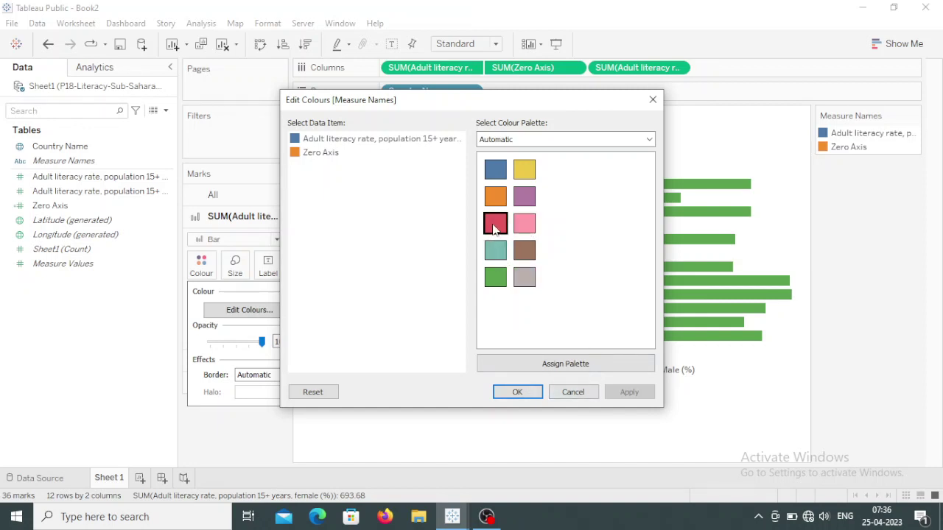
{"action": "left_click", "coordinate": [335, 140]}
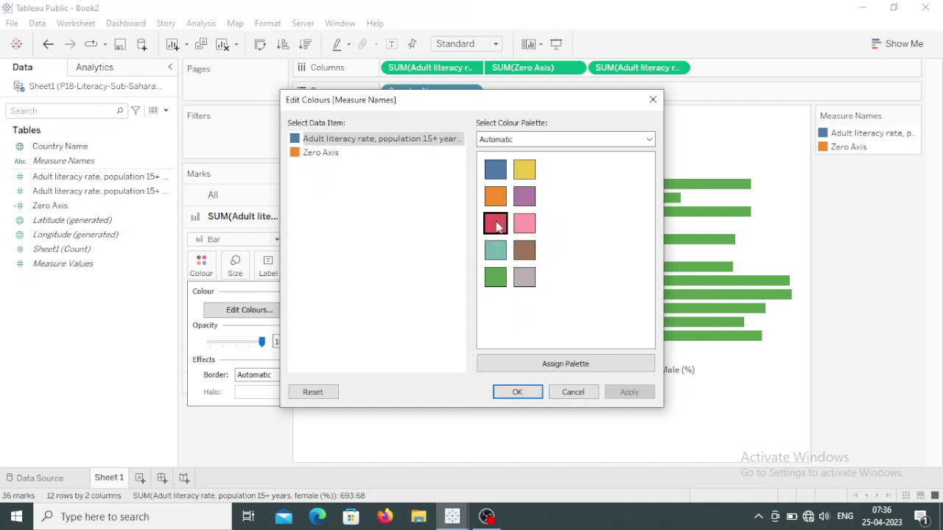
{"action": "left_click", "coordinate": [493, 223]}
{"action": "left_click", "coordinate": [627, 392]}
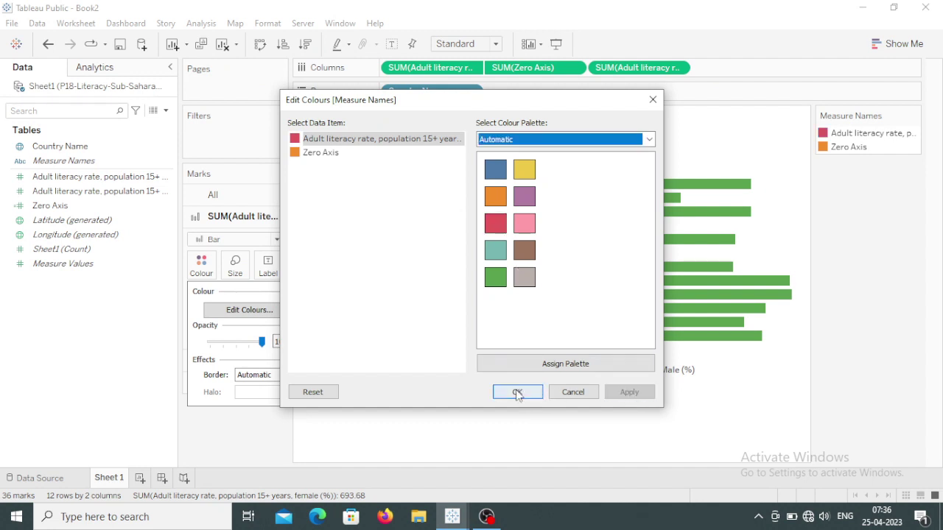
{"action": "left_click", "coordinate": [518, 392]}
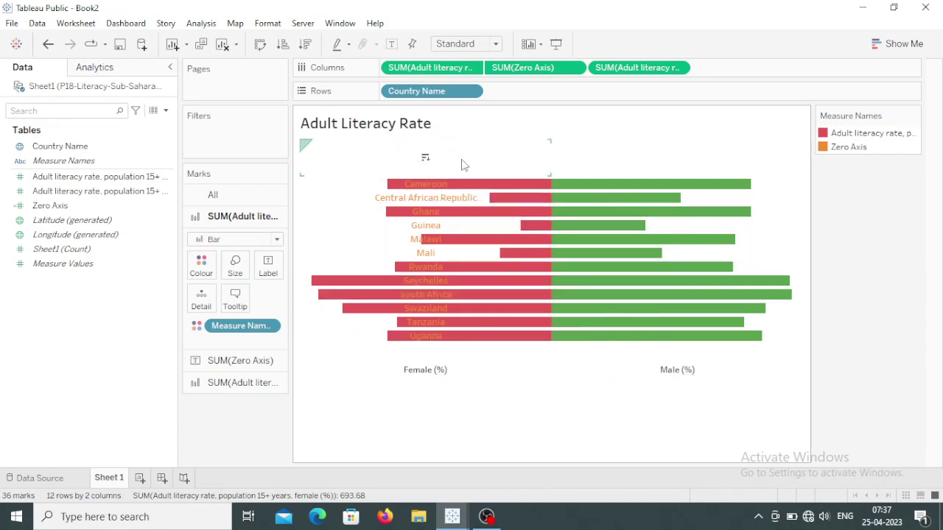
Synchronise the Zero Axis with the female literacy axis and colour its country name labels white.
{"action": "right_click", "coordinate": [397, 153]}
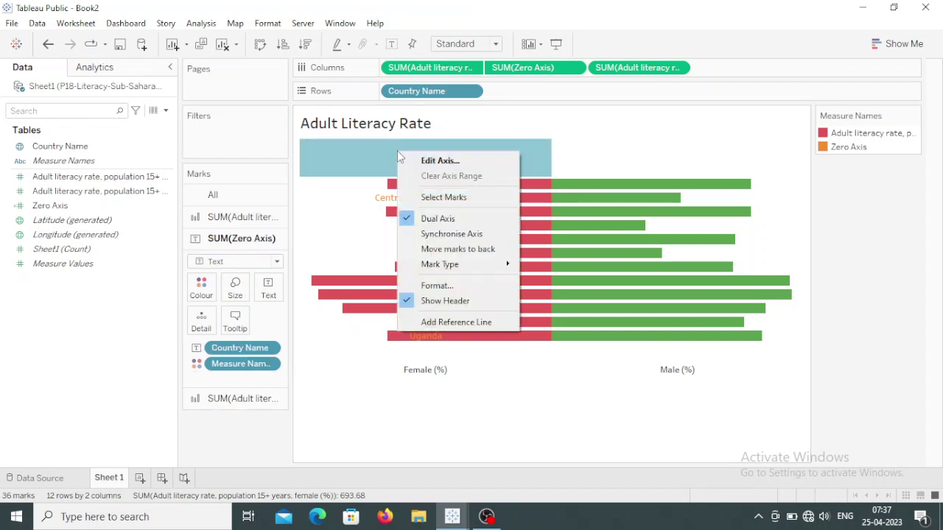
{"action": "left_click", "coordinate": [451, 235]}
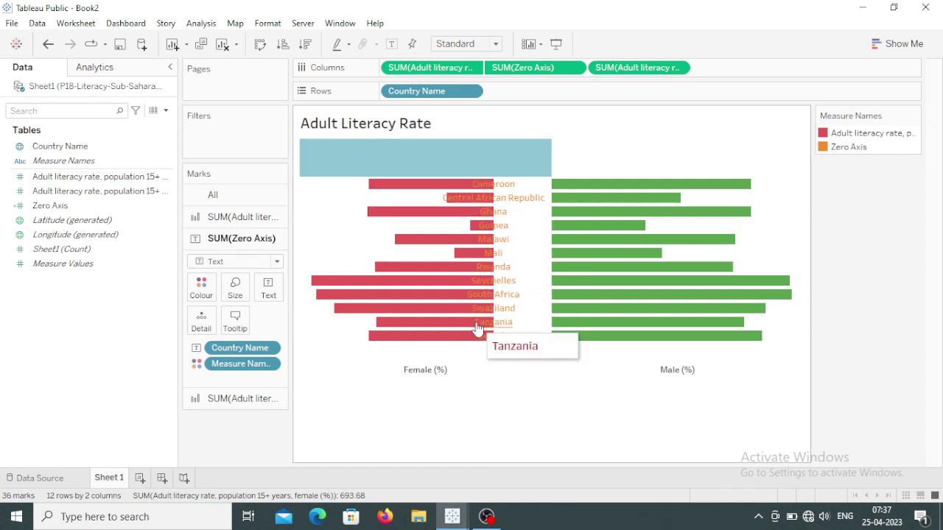
{"action": "left_click", "coordinate": [202, 289]}
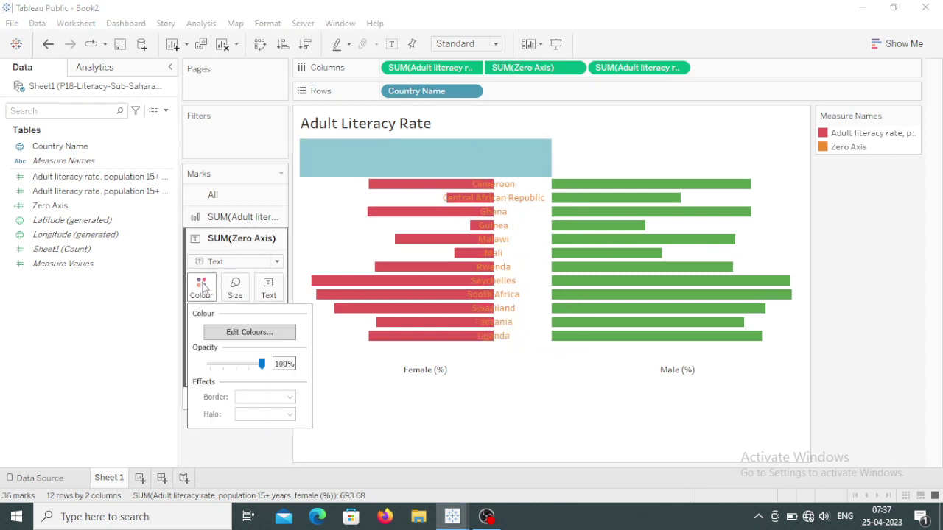
{"action": "left_click", "coordinate": [251, 332]}
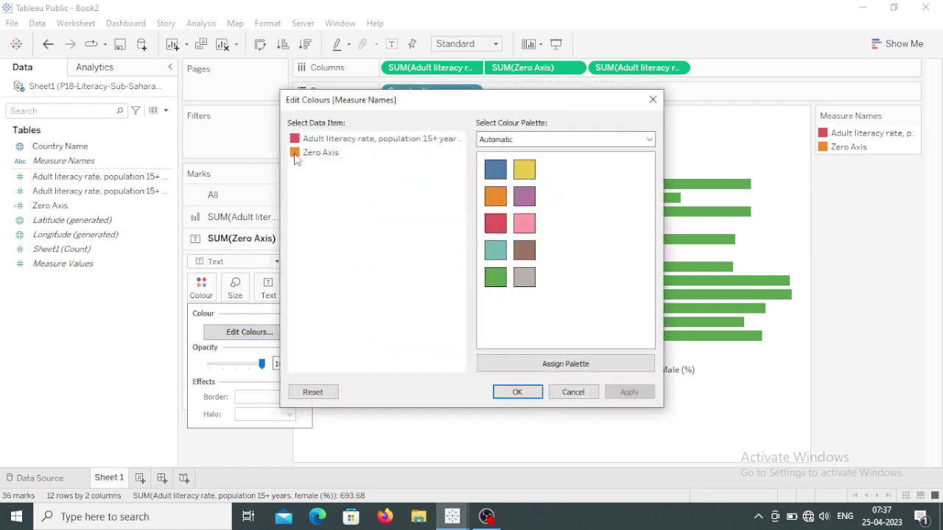
{"action": "double_click", "coordinate": [301, 154]}
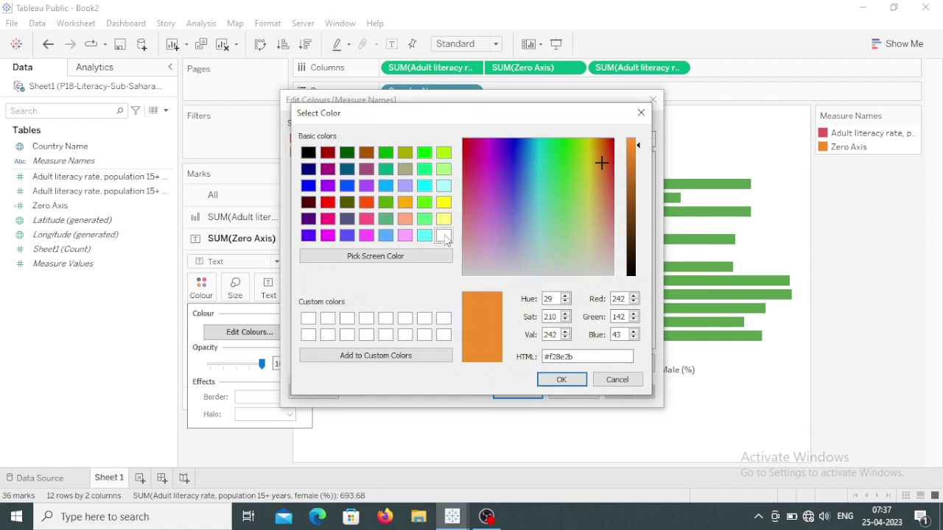
{"action": "left_click", "coordinate": [570, 379]}
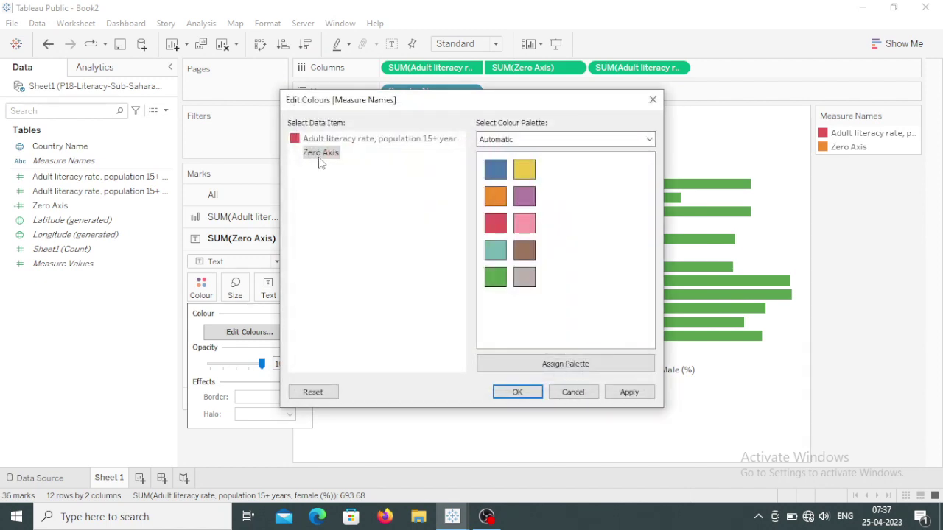
{"action": "left_click", "coordinate": [612, 392]}
{"action": "left_click", "coordinate": [537, 391]}
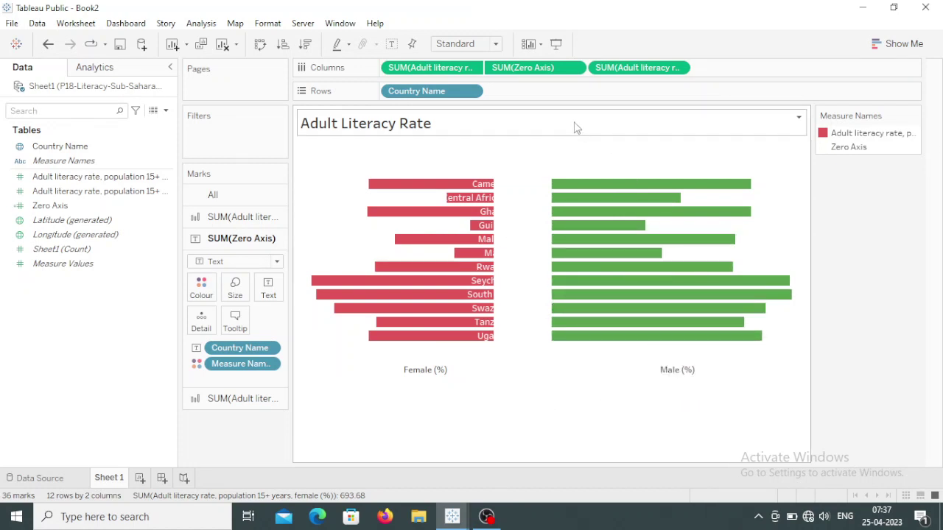
{"action": "left_click", "coordinate": [527, 70]}
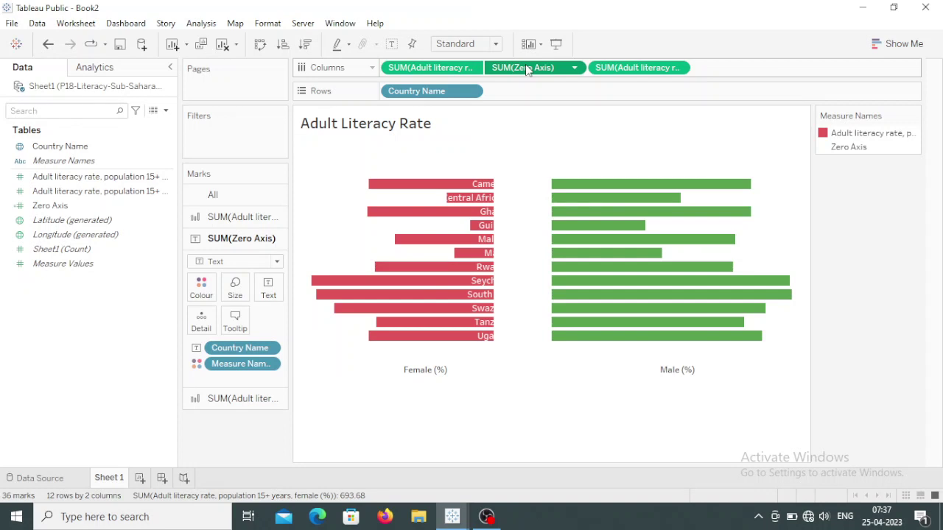
{"action": "left_click_drag", "start_coordinate": [527, 70], "coordinate": [741, 68]}
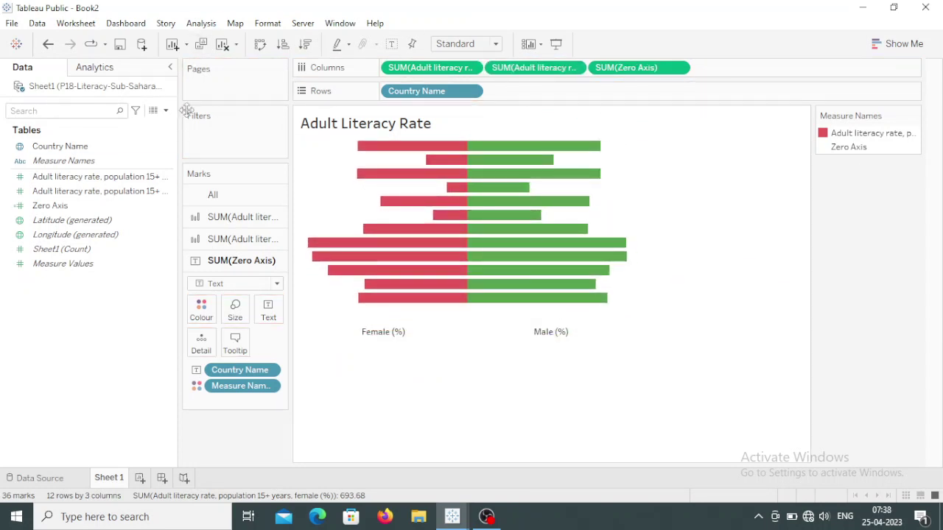
{"action": "left_click", "coordinate": [48, 44]}
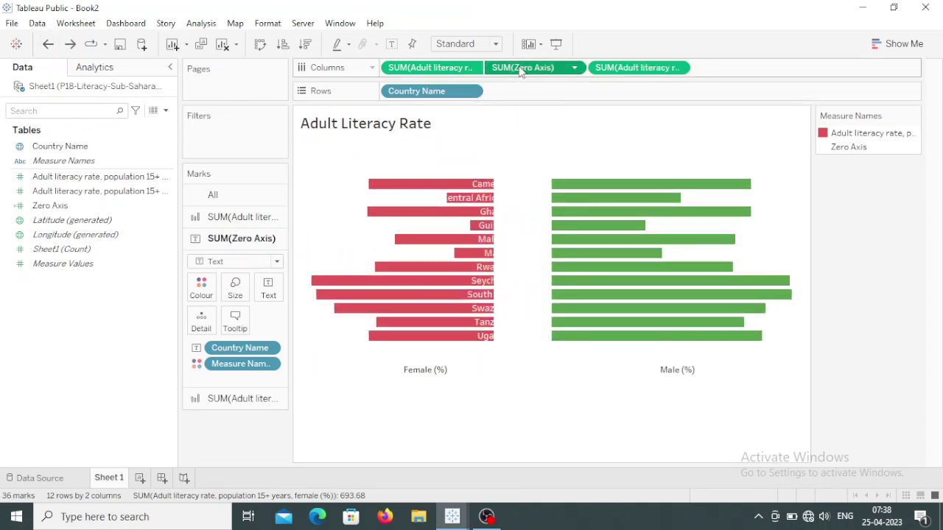
Add a copy of SUM(Zero Axis) after the male literacy measure in Columns and make it a dual axis with that measure.
{"action": "left_click_drag", "start_coordinate": [521, 70], "coordinate": [730, 68]}
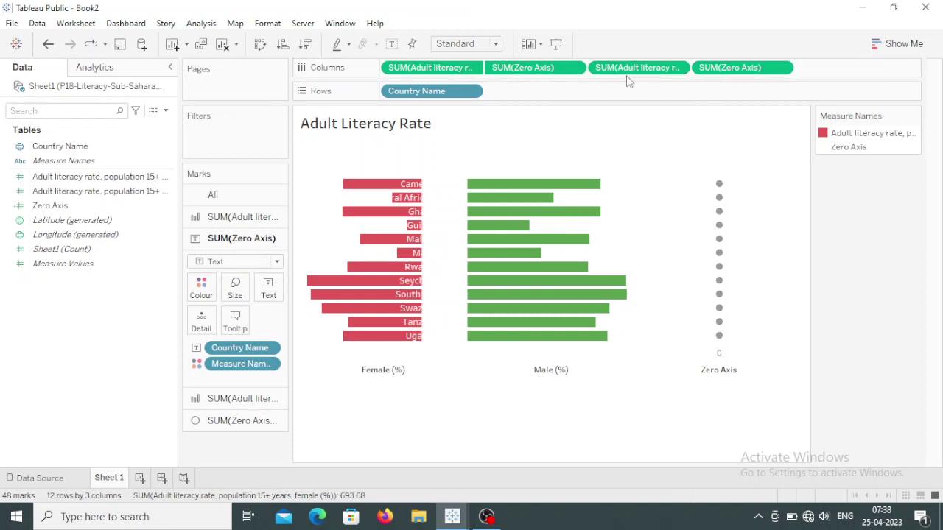
{"action": "left_click", "coordinate": [781, 69]}
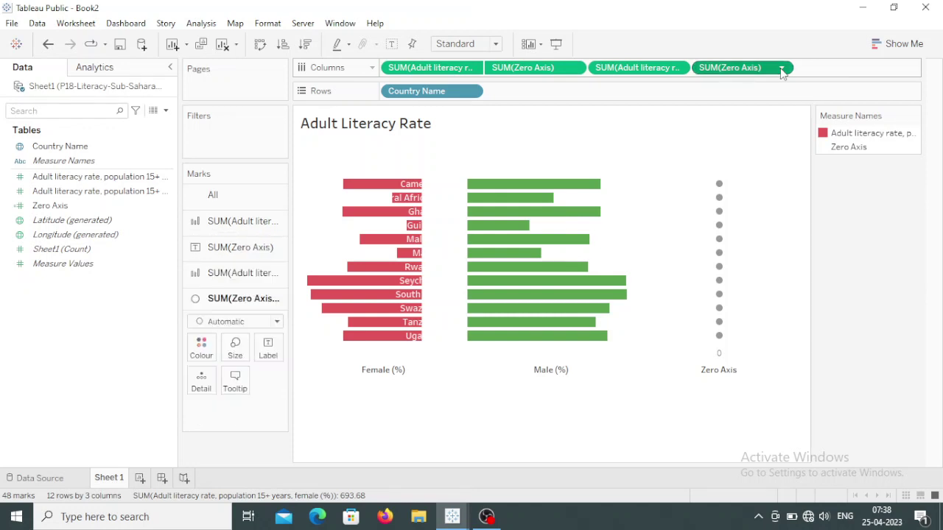
{"action": "left_click", "coordinate": [755, 314]}
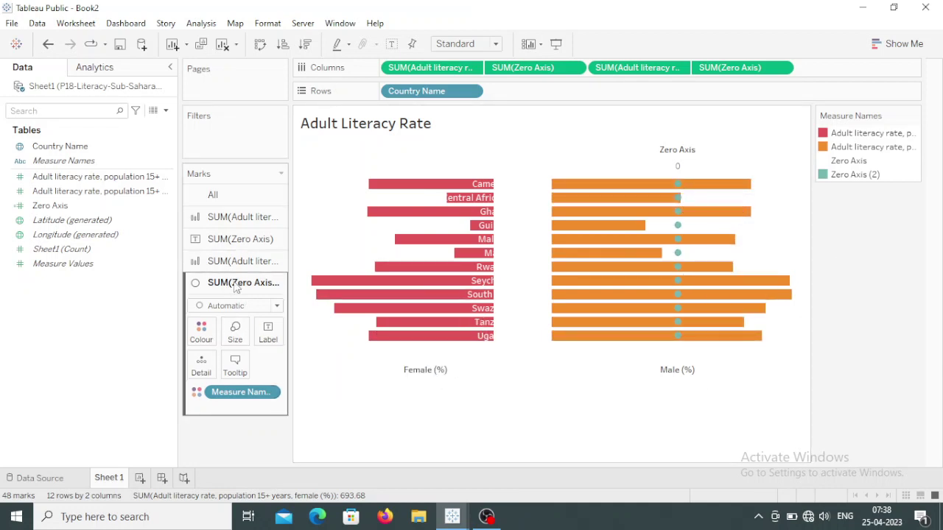
Label the male-side Zero Axis marks with Country Name and set their mark type to Text.
{"action": "left_click", "coordinate": [57, 147]}
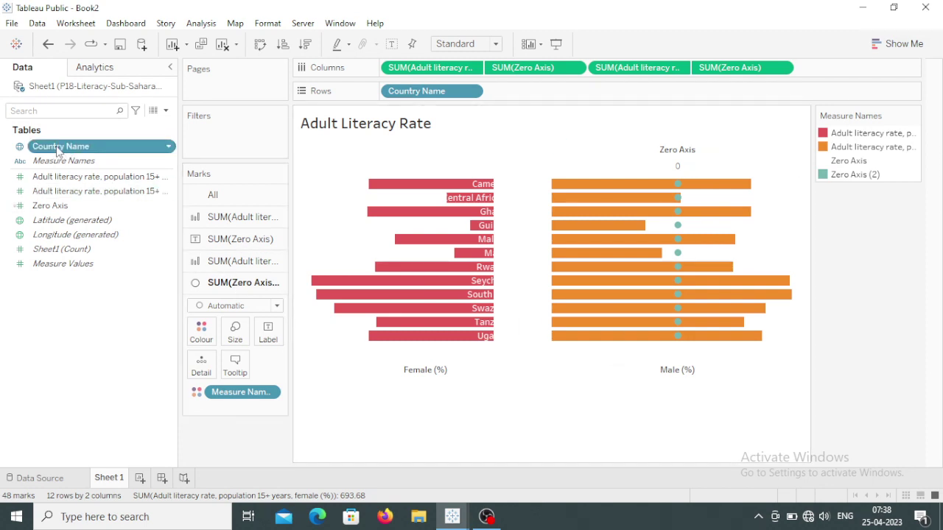
{"action": "left_click", "coordinate": [58, 151]}
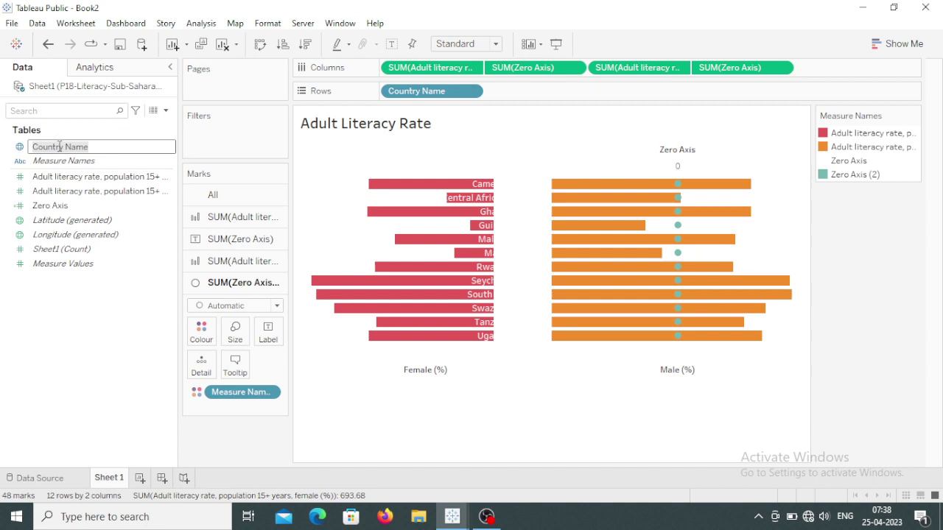
{"action": "left_click", "coordinate": [22, 152]}
{"action": "left_click_drag", "start_coordinate": [22, 153], "coordinate": [269, 334]}
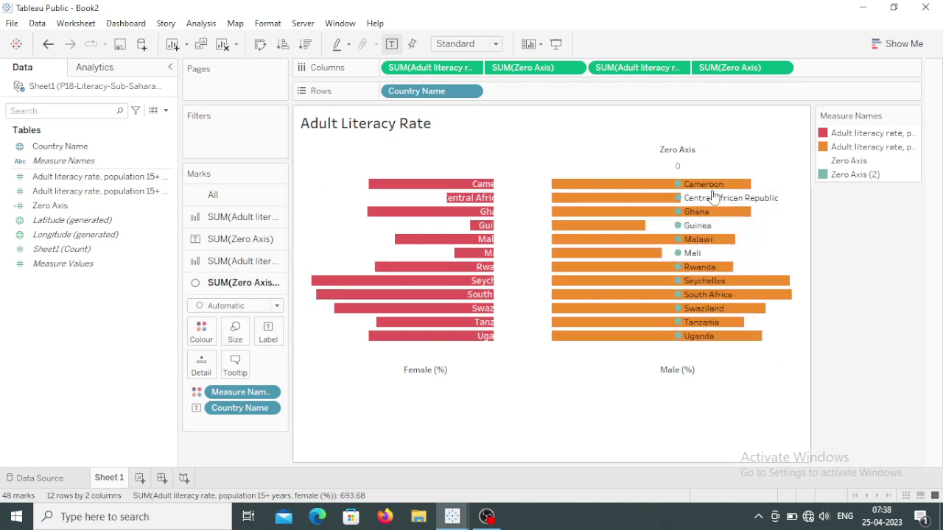
{"action": "left_click", "coordinate": [278, 306]}
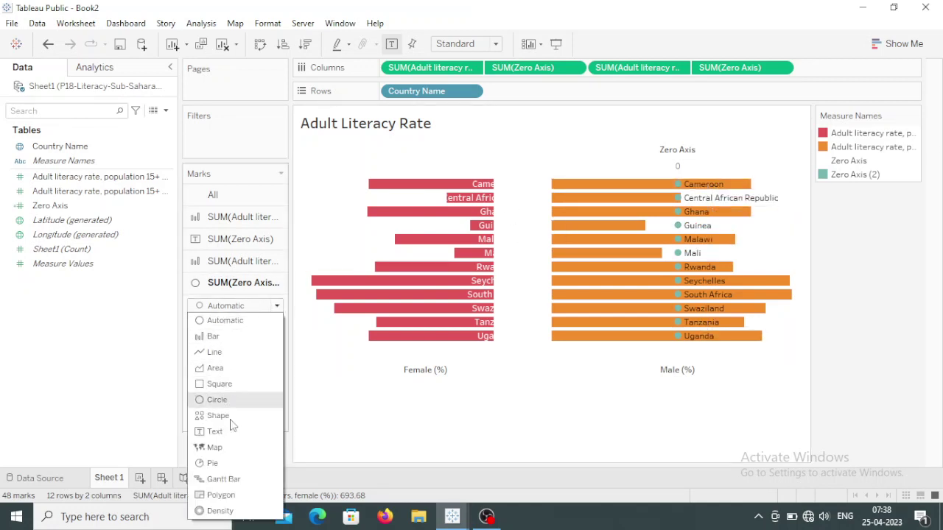
{"action": "left_click", "coordinate": [216, 432]}
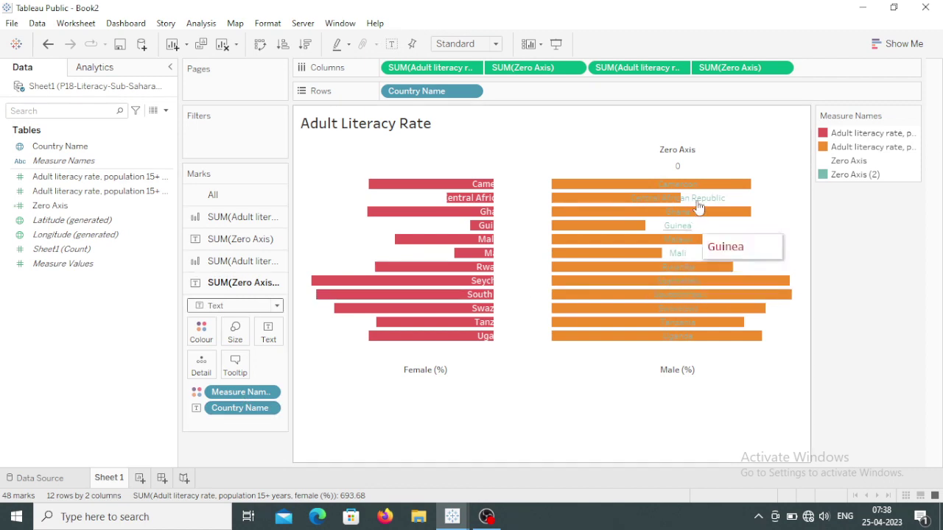
Colour the male adult literacy rate bars green using the Automatic palette.
{"action": "left_click", "coordinate": [203, 332]}
{"action": "left_click", "coordinate": [251, 379]}
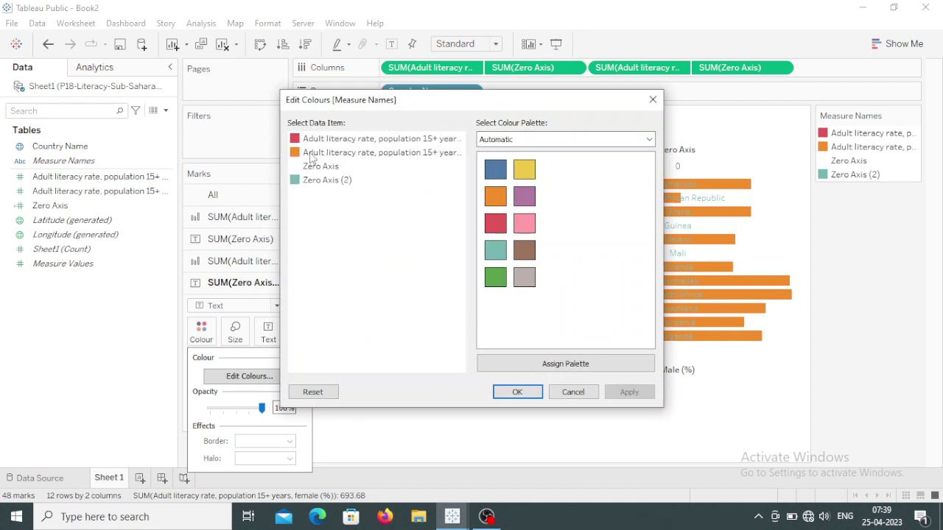
{"action": "left_click", "coordinate": [312, 155]}
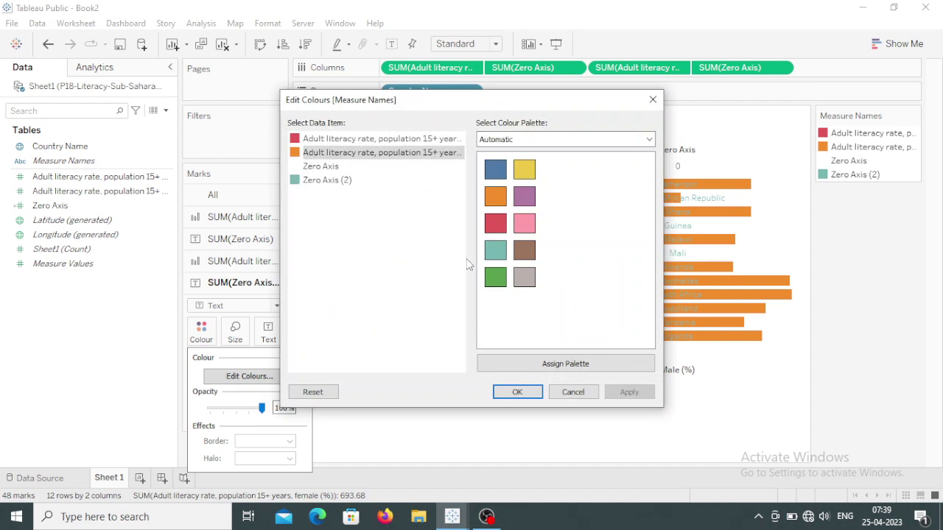
{"action": "left_click", "coordinate": [493, 280]}
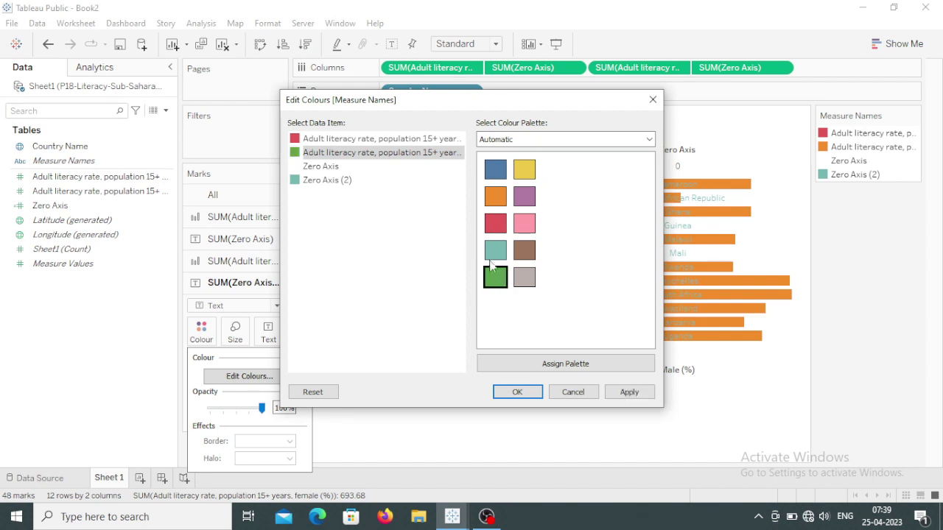
Colour the Zero Axis (2) country labels white (#ffffff) and synchronise that axis with the male literacy axis.
{"action": "left_click", "coordinate": [314, 183]}
{"action": "double_click", "coordinate": [311, 182]}
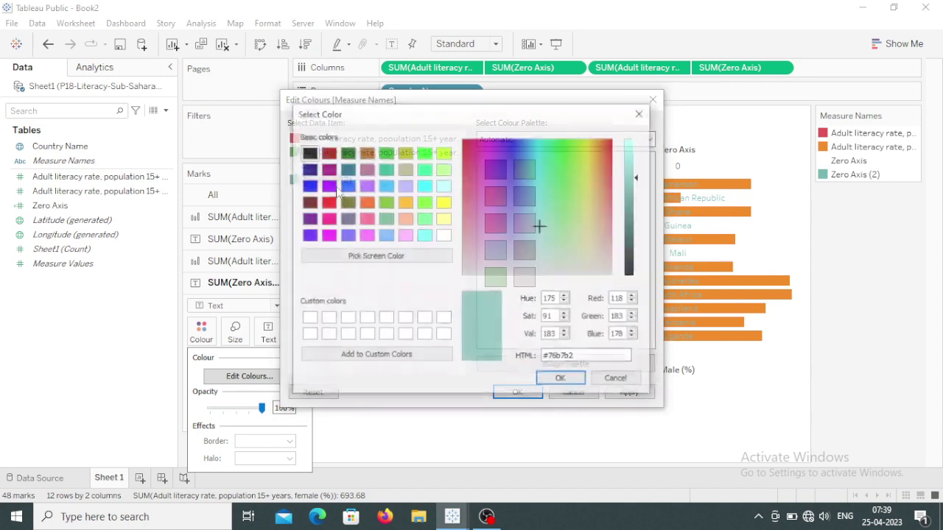
{"action": "left_click", "coordinate": [443, 236]}
{"action": "left_click", "coordinate": [561, 379]}
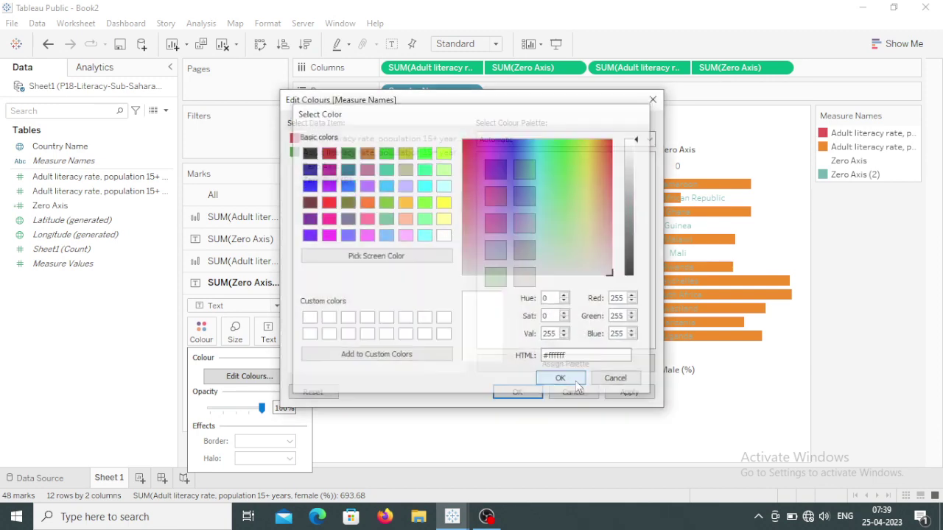
{"action": "left_click", "coordinate": [623, 391]}
{"action": "left_click", "coordinate": [536, 394]}
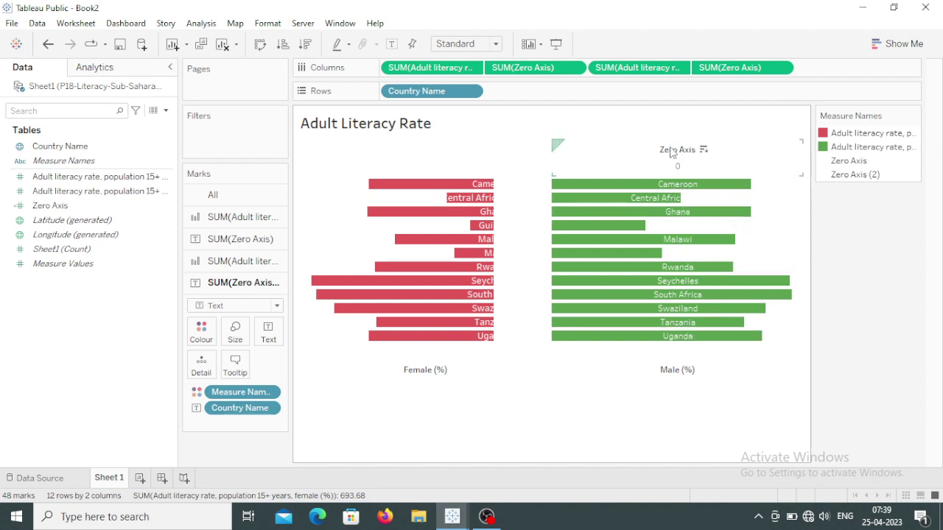
{"action": "right_click", "coordinate": [641, 150]}
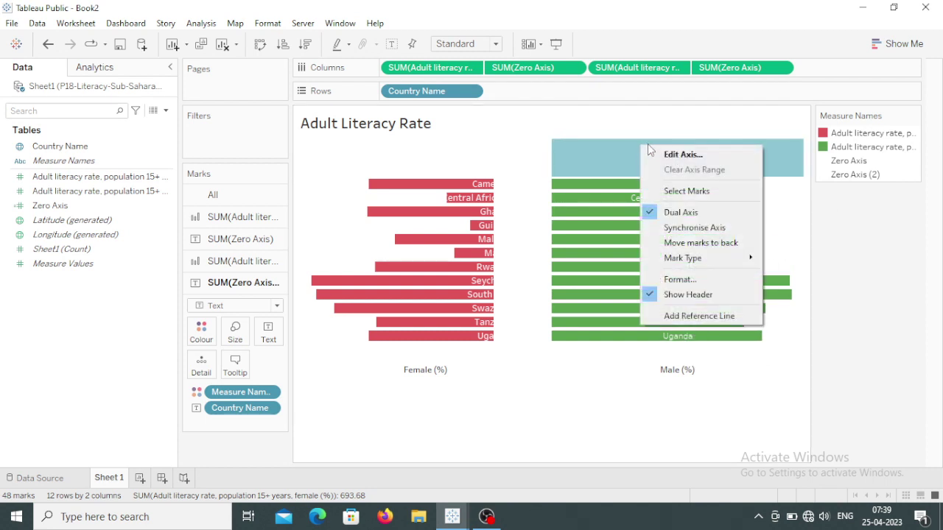
{"action": "left_click", "coordinate": [702, 228]}
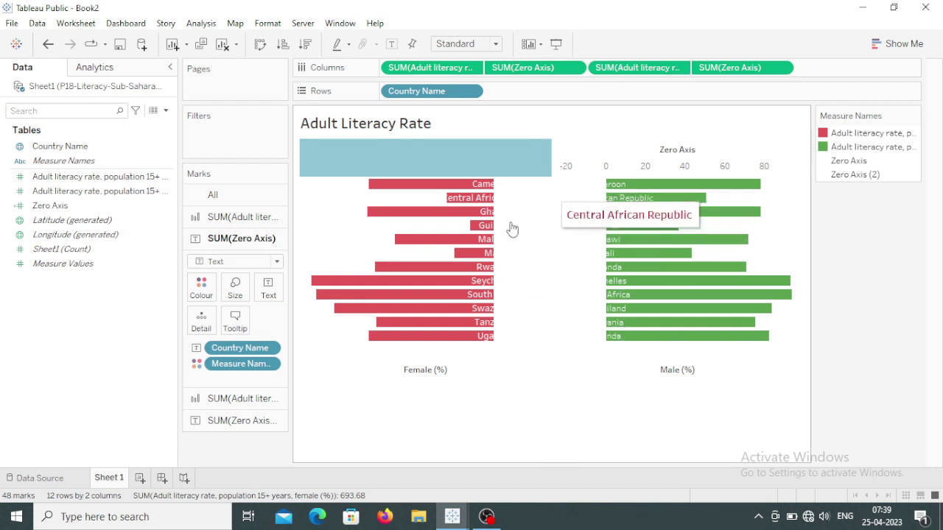
Give the female-side Zero Axis a fixed start of 0 and an automatic end.
{"action": "right_click", "coordinate": [466, 152]}
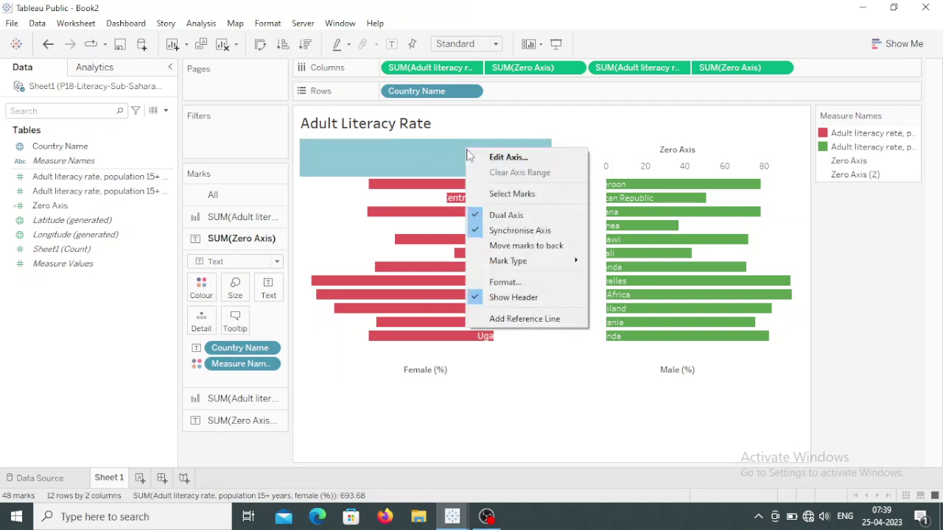
{"action": "left_click", "coordinate": [482, 156]}
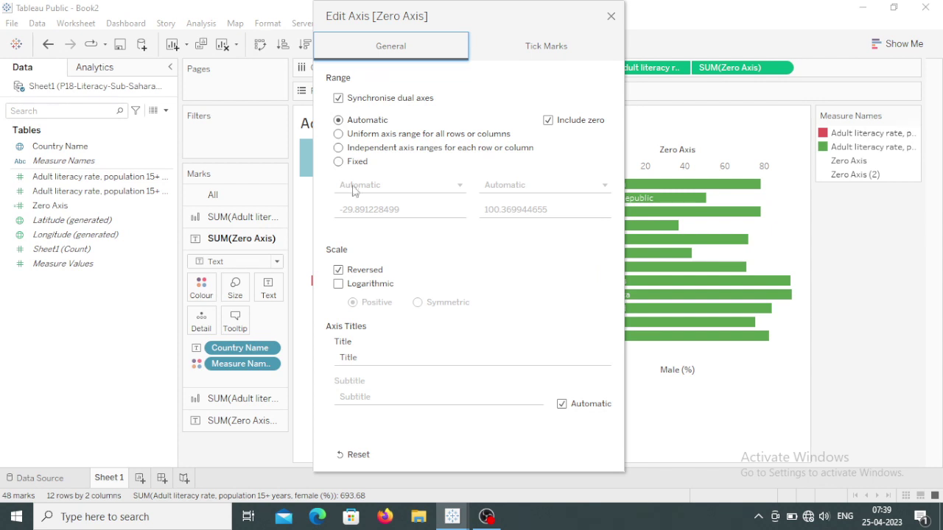
{"action": "left_click", "coordinate": [339, 162]}
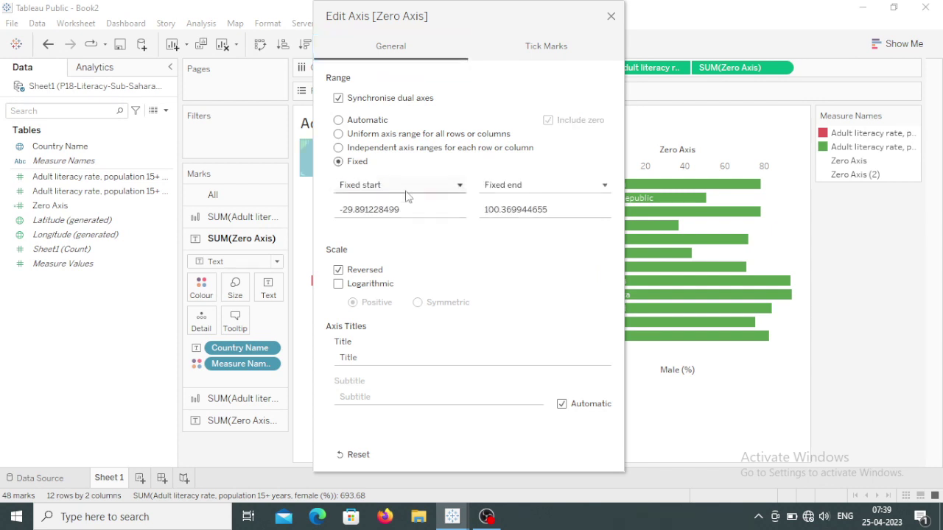
{"action": "left_click", "coordinate": [409, 210]}
{"action": "double_click", "coordinate": [412, 209]}
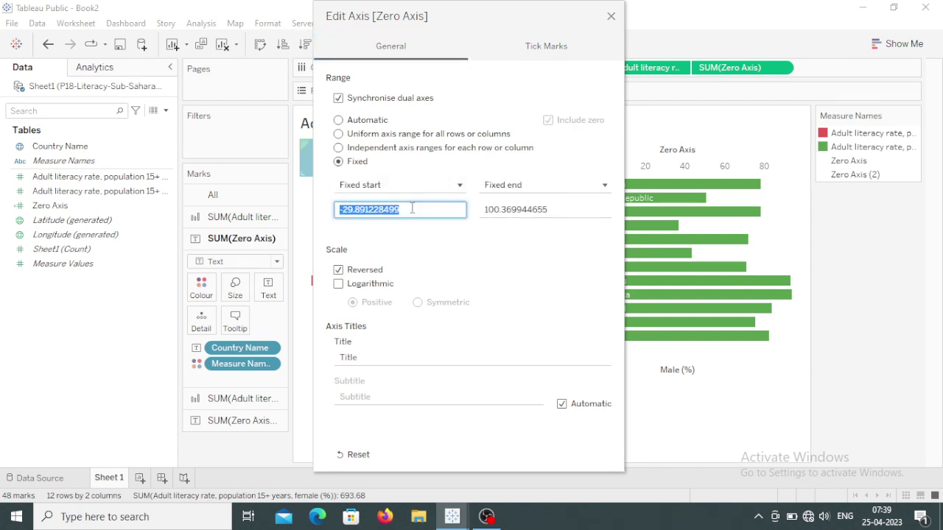
{"action": "type", "text": "0"}
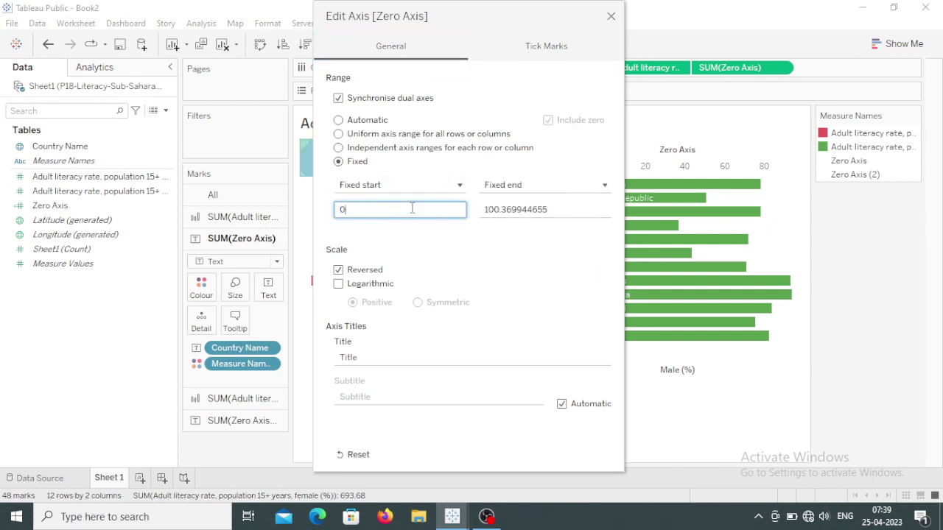
{"action": "left_click", "coordinate": [538, 188]}
{"action": "left_click", "coordinate": [532, 204]}
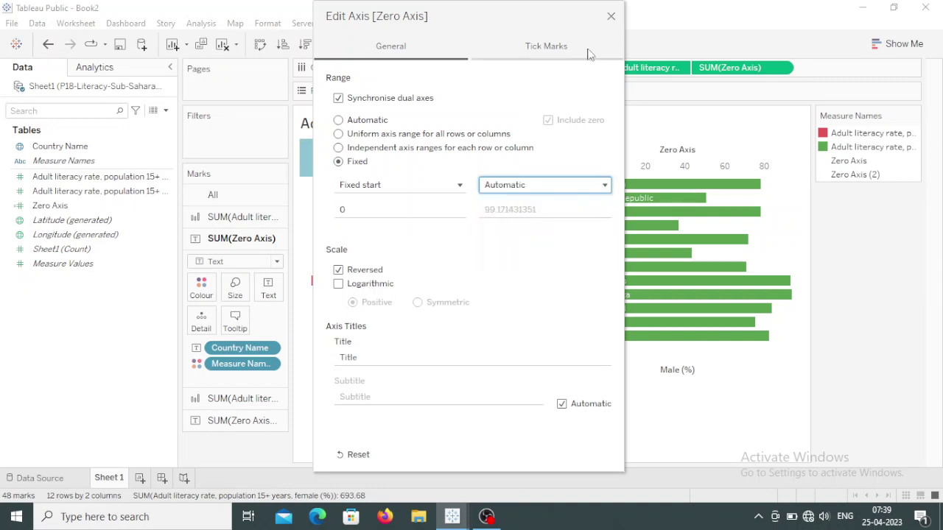
{"action": "left_click", "coordinate": [611, 17]}
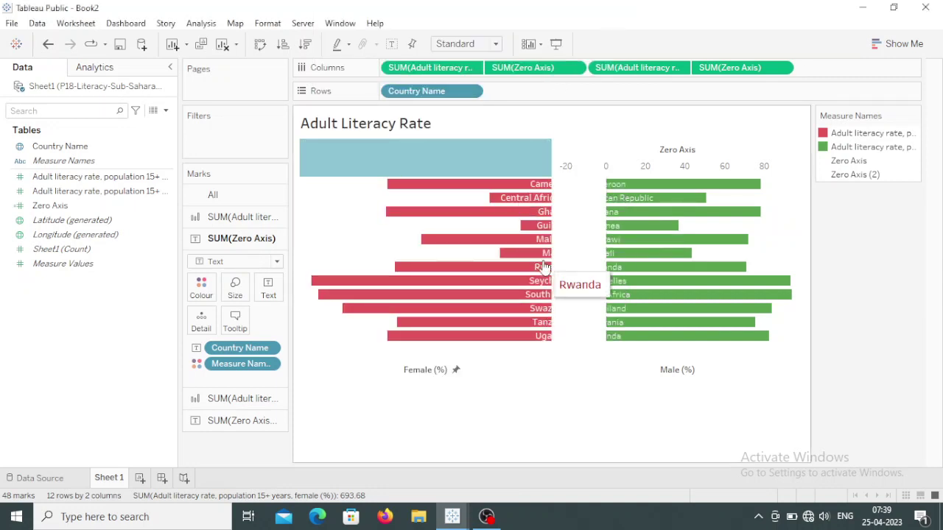
Give the male-side Zero Axis a fixed start of 0 and an automatic end.
{"action": "right_click", "coordinate": [649, 152]}
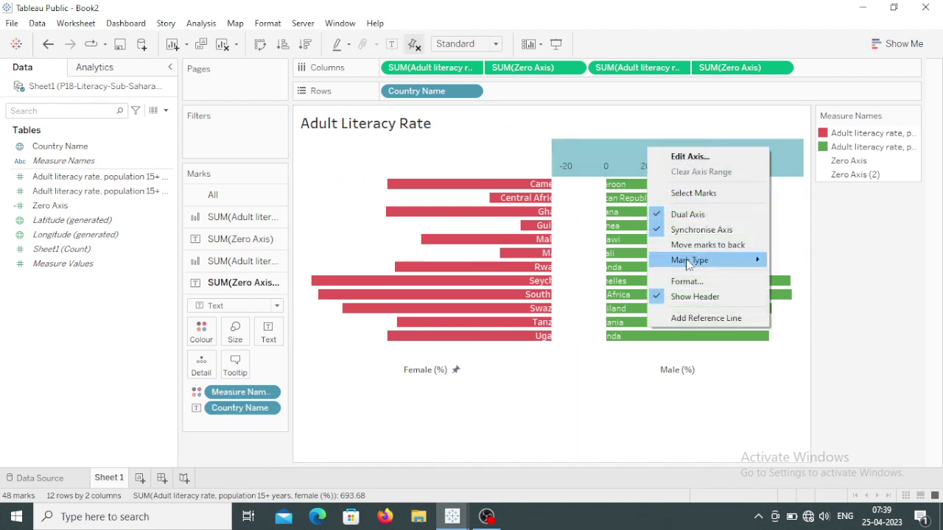
{"action": "key", "text": "Escape"}
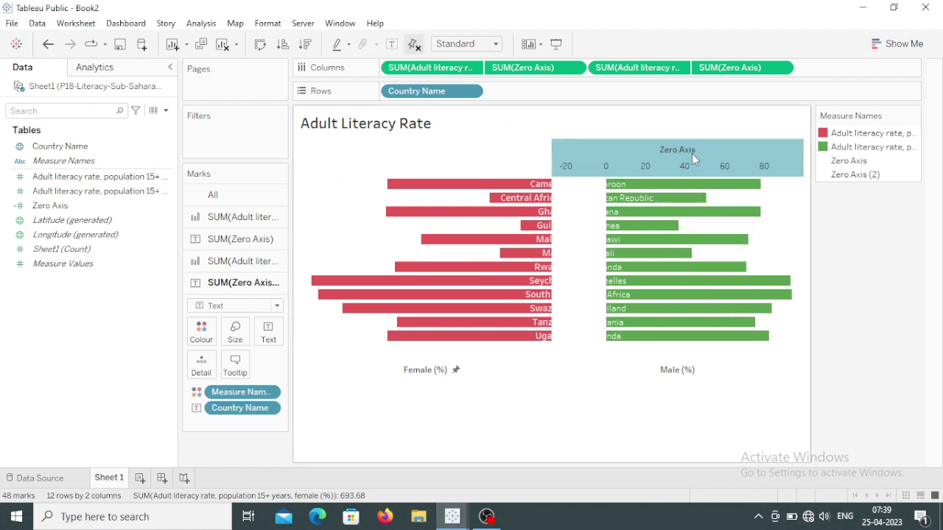
{"action": "double_click", "coordinate": [446, 170]}
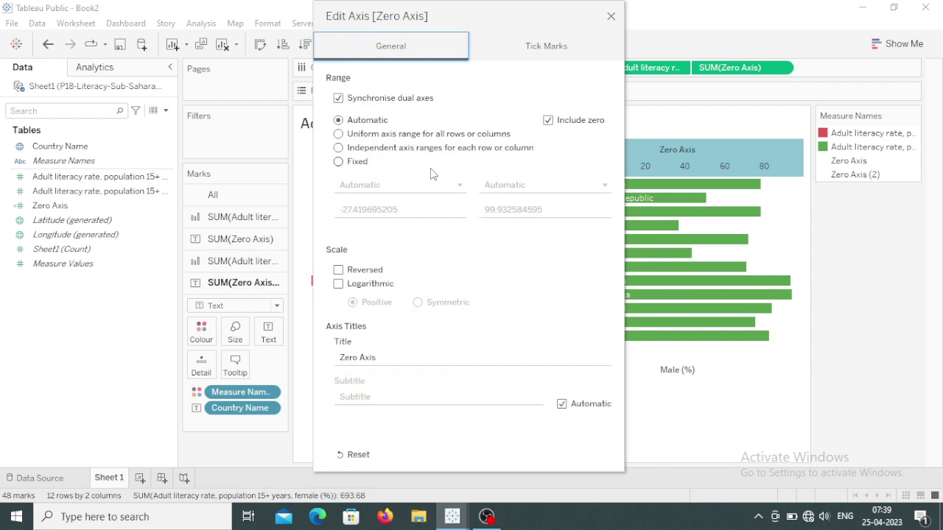
{"action": "left_click", "coordinate": [338, 162]}
{"action": "left_click", "coordinate": [417, 209]}
{"action": "double_click", "coordinate": [417, 210]}
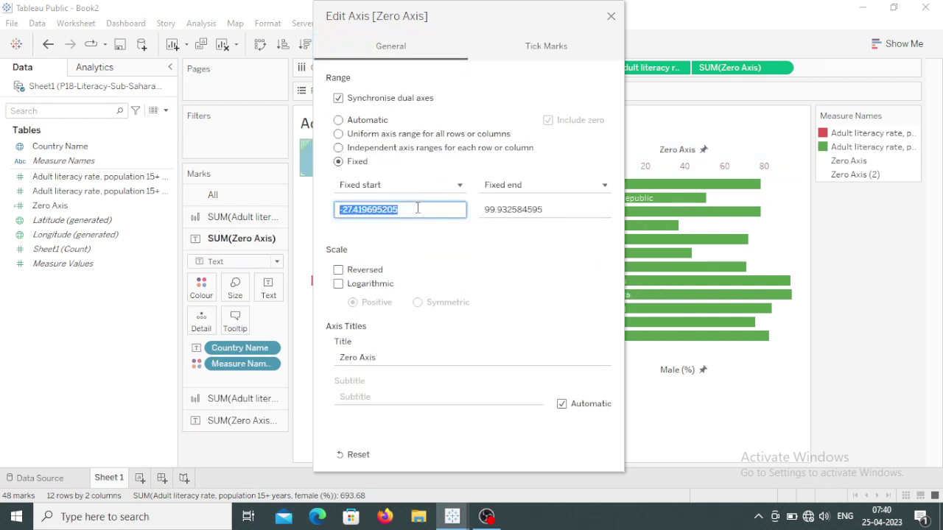
{"action": "type", "text": "0"}
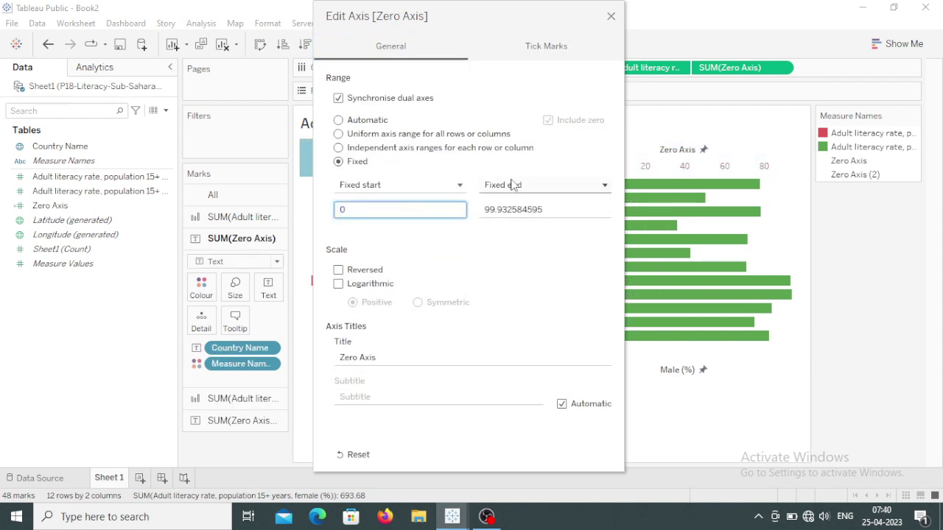
{"action": "left_click", "coordinate": [513, 186]}
{"action": "left_click", "coordinate": [516, 204]}
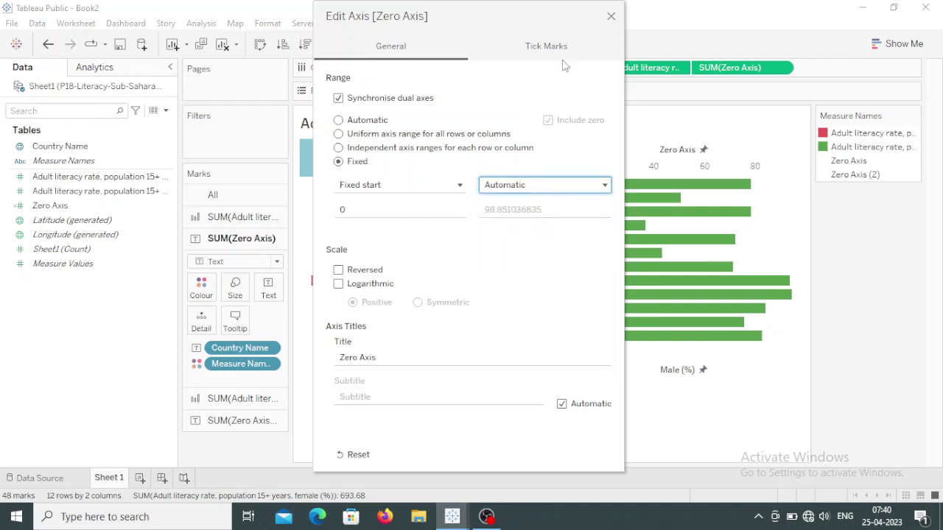
{"action": "left_click", "coordinate": [614, 16]}
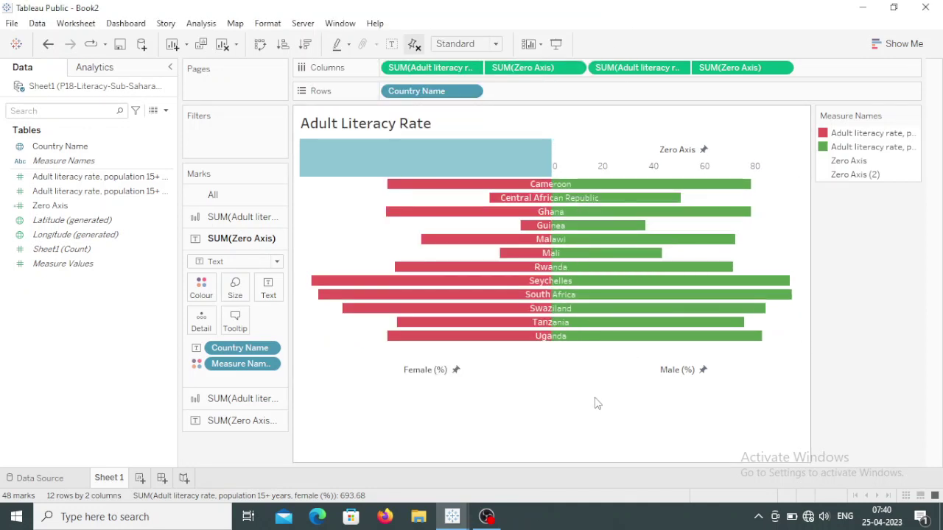
Hide the Zero Axis headers above the chart and fit the sheet to Entire View.
{"action": "right_click", "coordinate": [631, 153]}
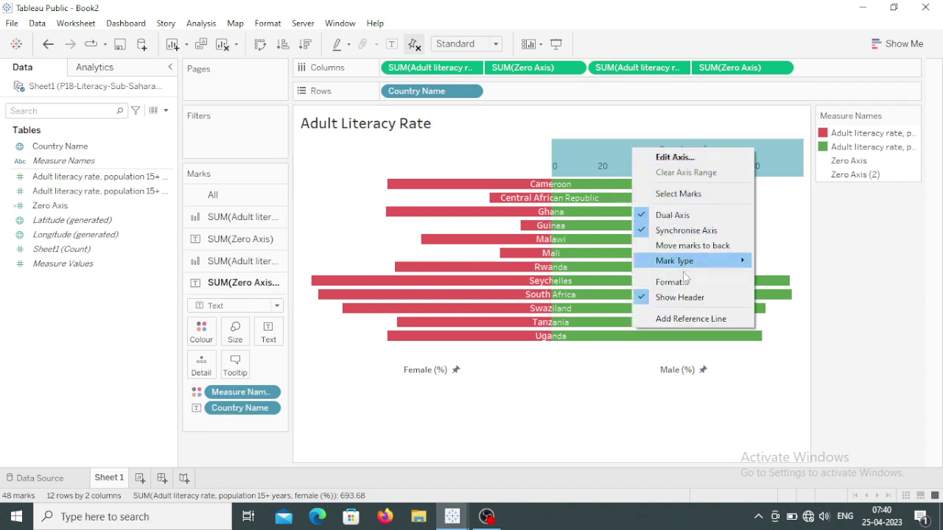
{"action": "left_click", "coordinate": [670, 297]}
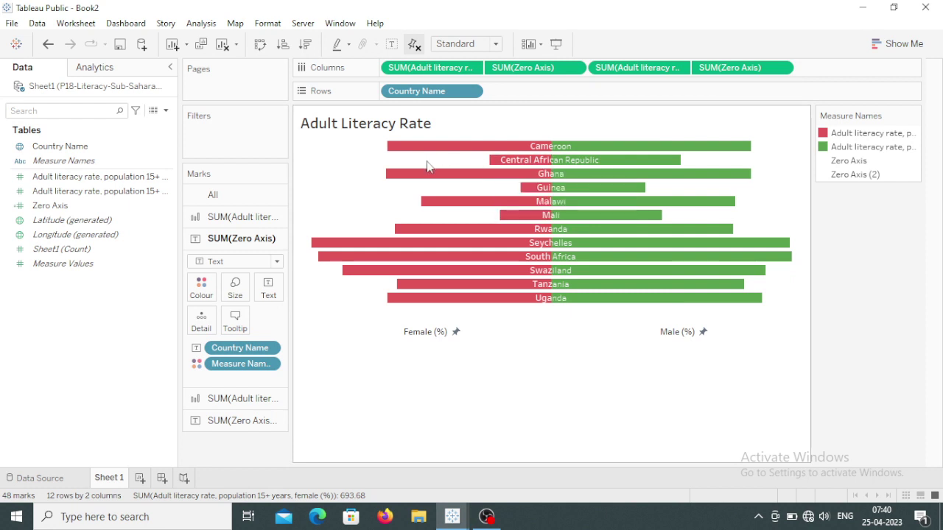
{"action": "left_click", "coordinate": [494, 46]}
{"action": "left_click", "coordinate": [457, 93]}
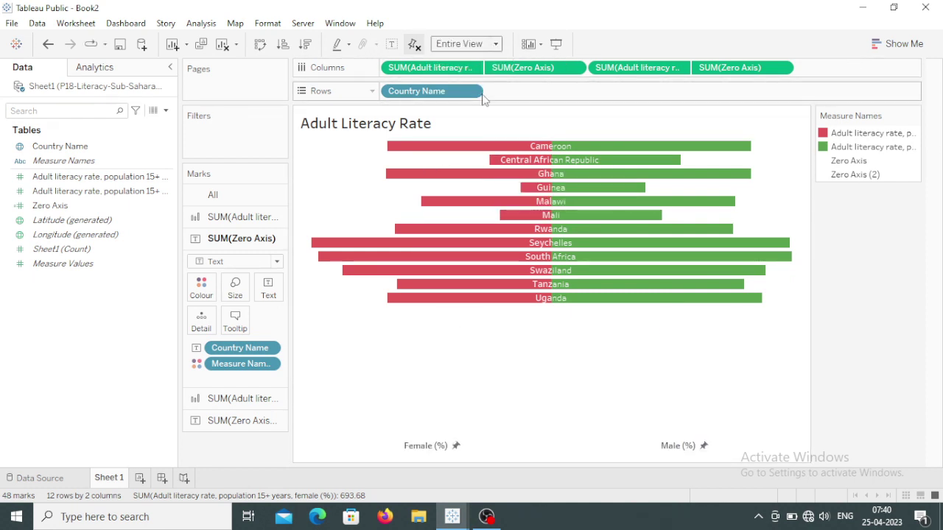
Examine the tooltips of the female and male literacy bars for several countries in the finished butterfly chart.
{"action": "mouse_move", "coordinate": [571, 293]}
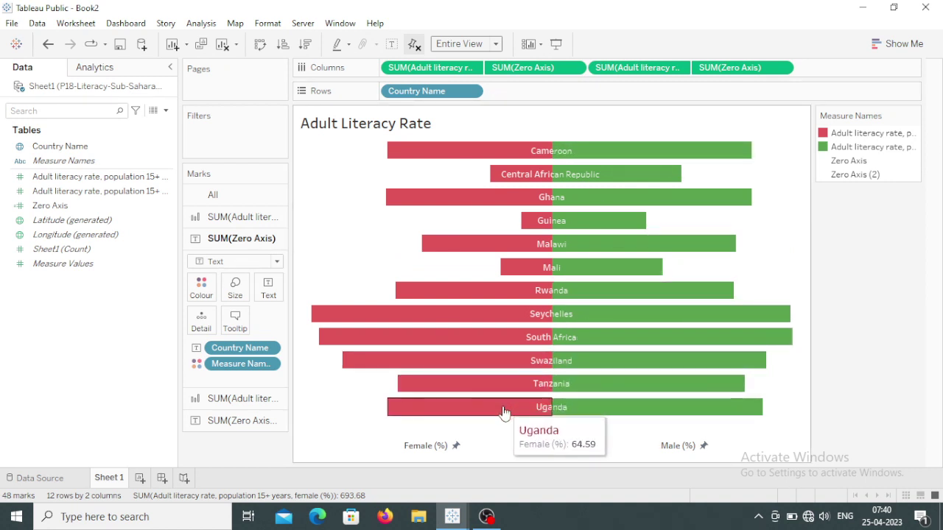
{"action": "mouse_move", "coordinate": [507, 399]}
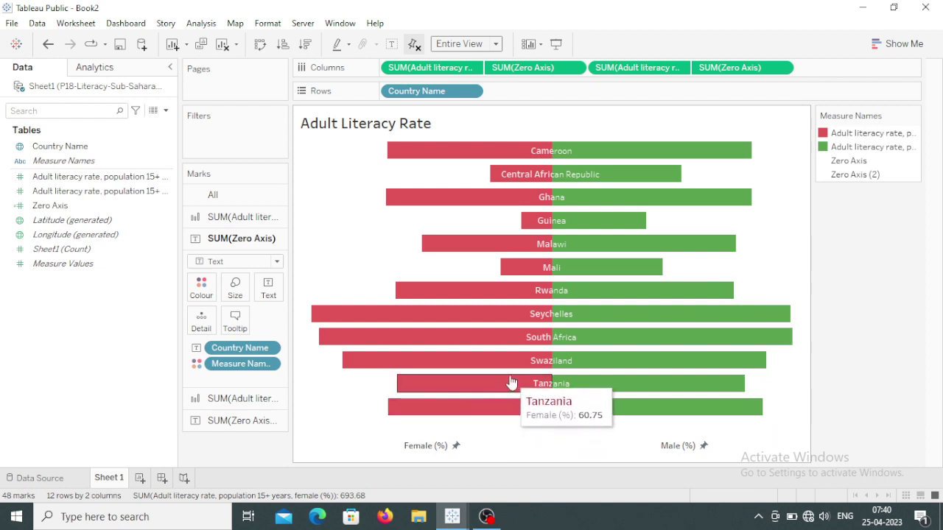
{"action": "mouse_move", "coordinate": [515, 362]}
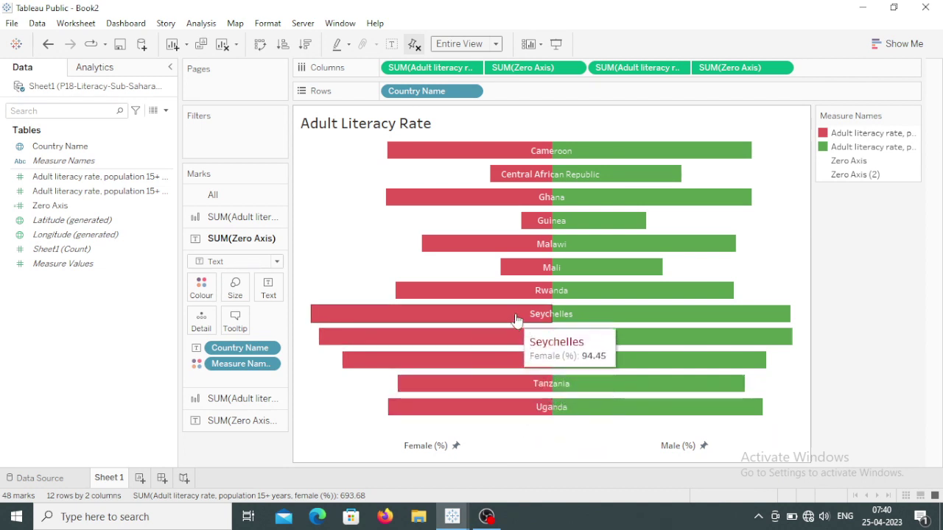
{"action": "mouse_move", "coordinate": [522, 267]}
{"action": "mouse_move", "coordinate": [512, 245]}
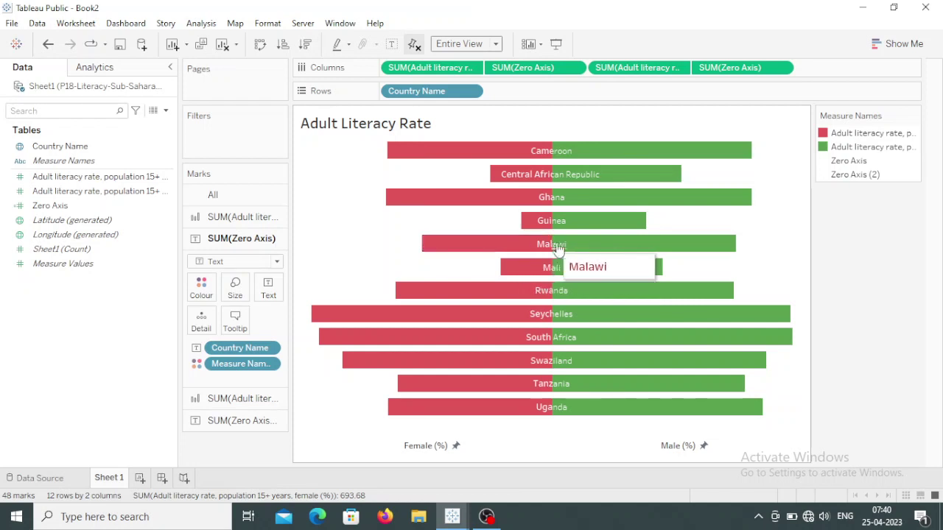
{"action": "mouse_move", "coordinate": [590, 246]}
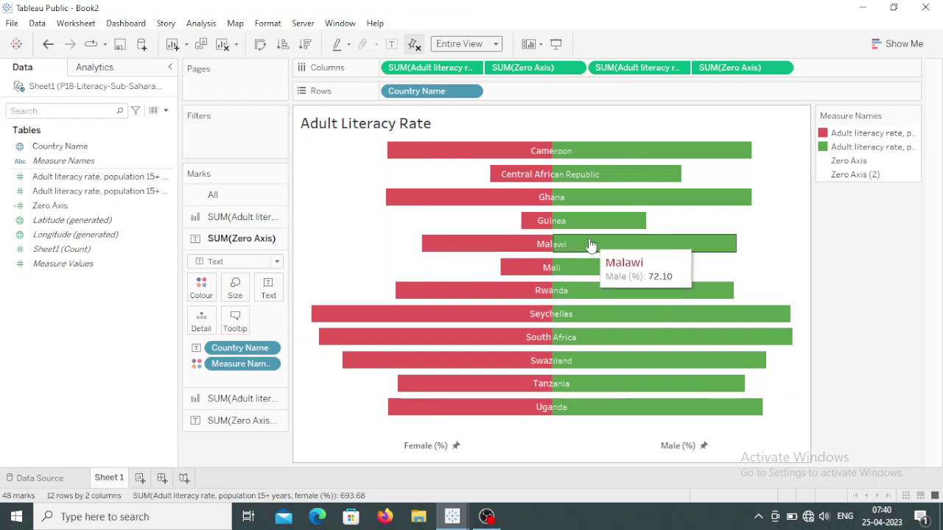